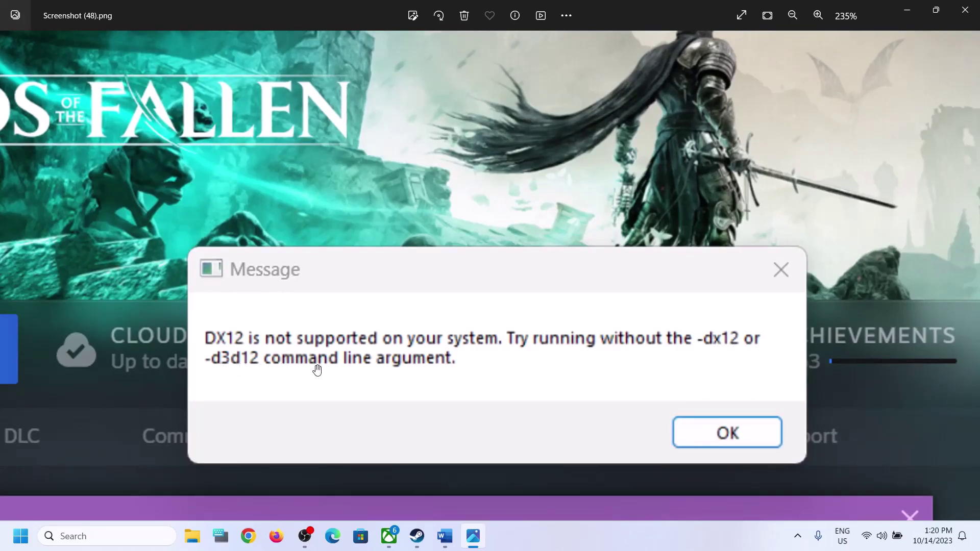
Review the DX12 error message in the screenshot of Lords of the Fallen and close the image.
scroll(627, 392, "down", 1)
scroll(627, 392, "down", 3)
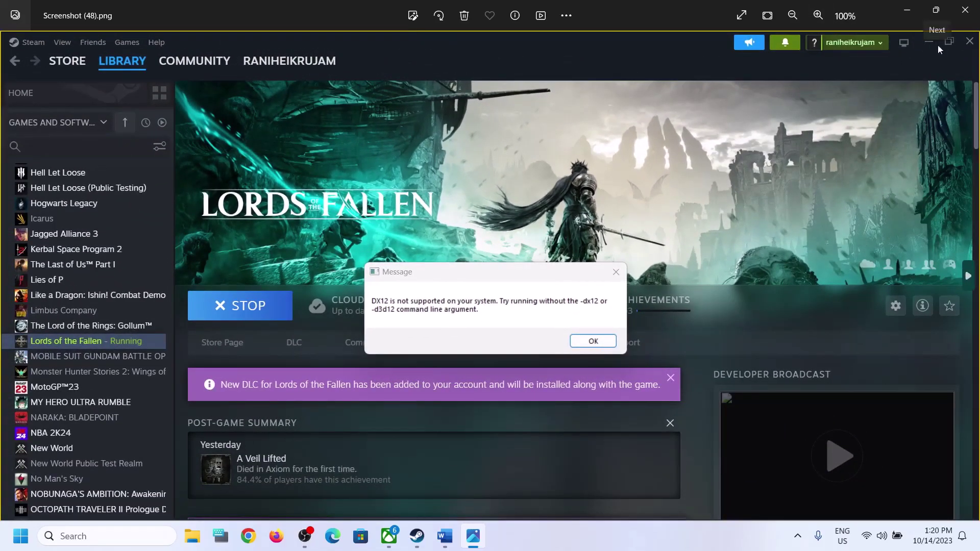
left_click(965, 10)
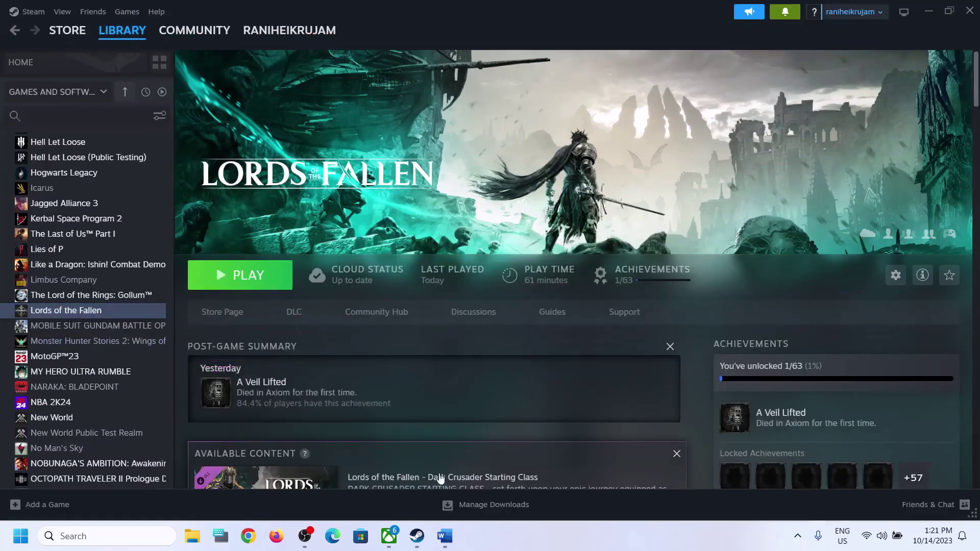
Switch to the Word troubleshooting notes, highlight the step 1 text on graphics card and system support, and minimize the document.
left_click(444, 536)
scroll(202, 400, "down", 1)
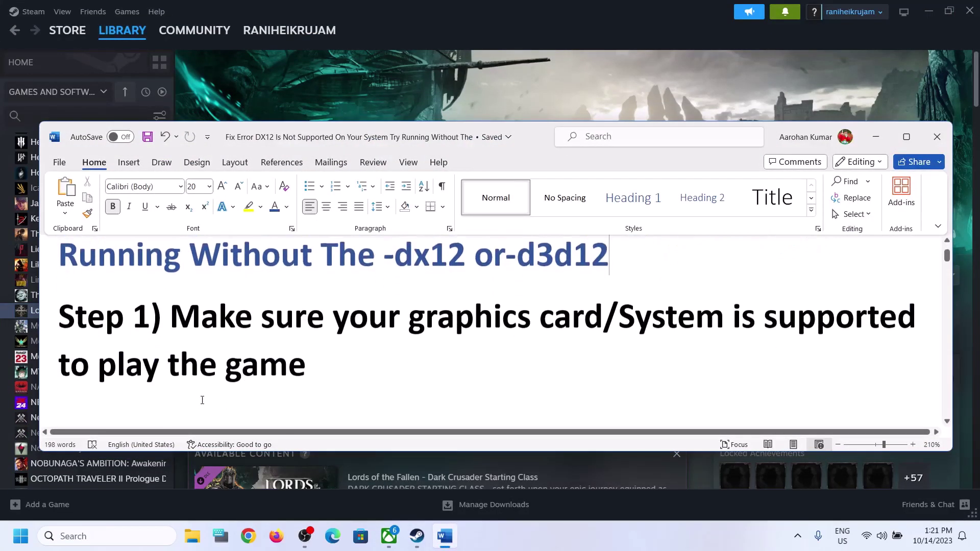
left_click_drag(171, 313, 786, 339)
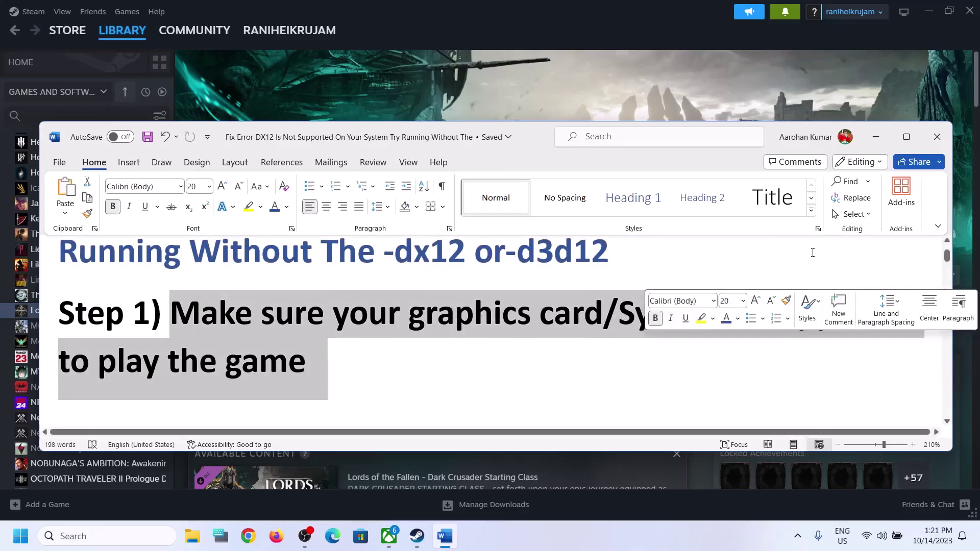
left_click(876, 136)
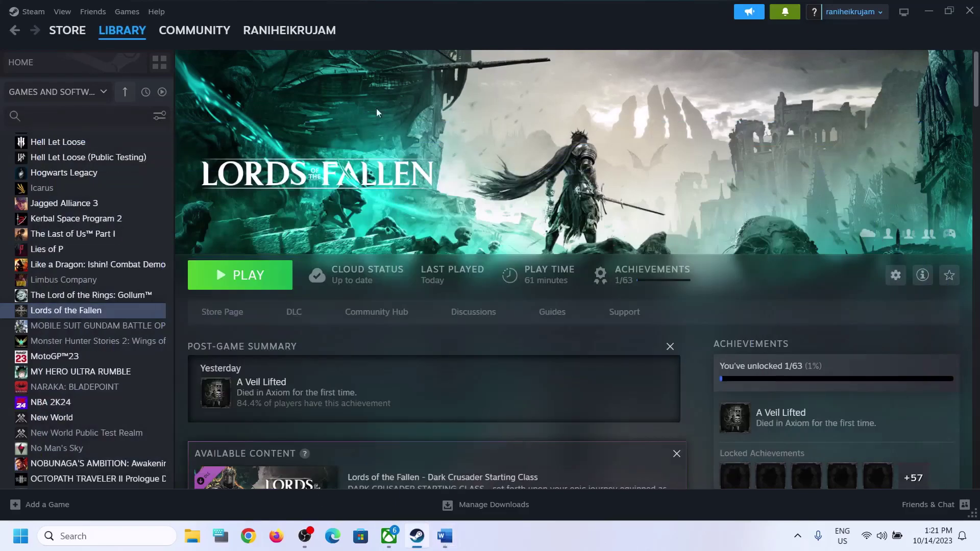
Open the Lords of the Fallen page in the Steam store and go to its System Requirements section.
left_click(67, 31)
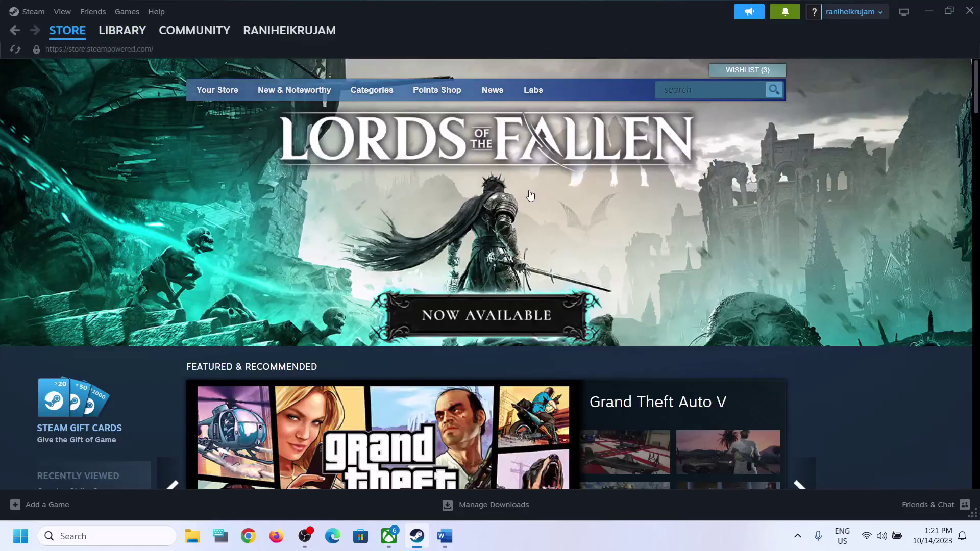
left_click(530, 195)
scroll(531, 358, "down", 10)
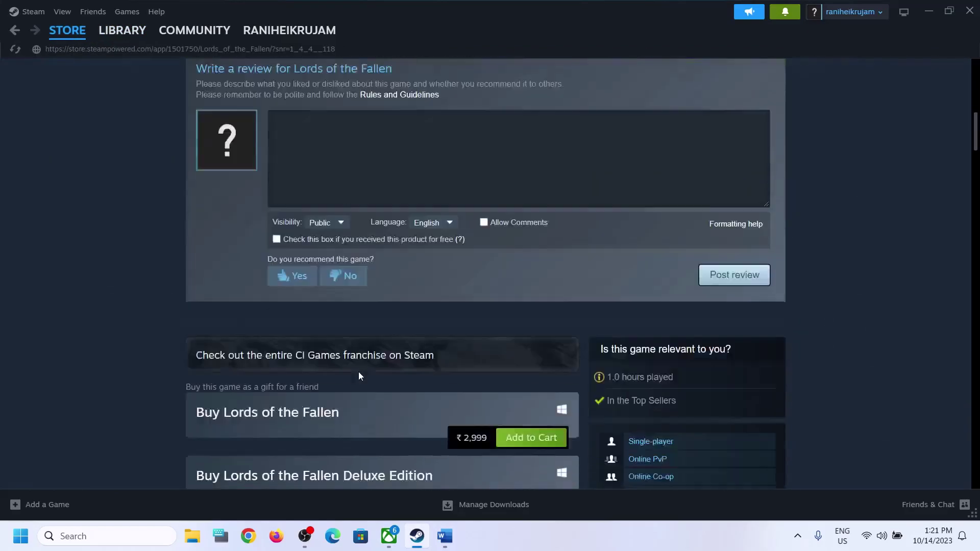
scroll(358, 373, "down", 15)
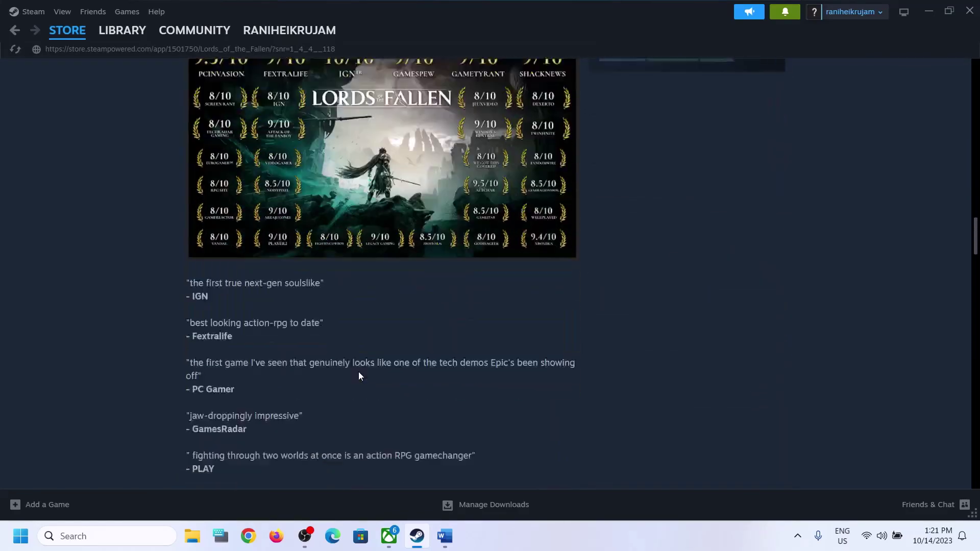
scroll(359, 376, "down", 10)
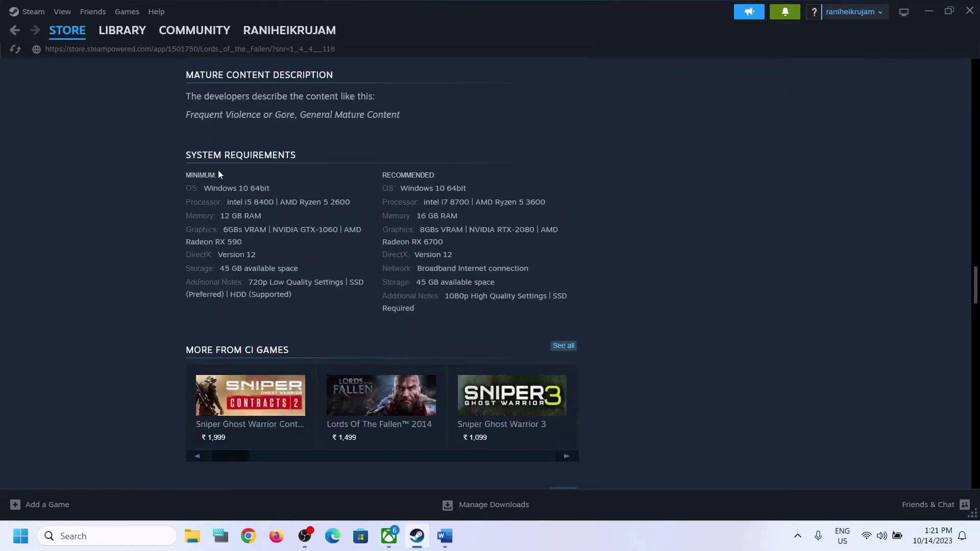
Examine the minimum system requirements of Lords of the Fallen, including processor, DirectX version and graphics memory.
left_click_drag(190, 157, 298, 161)
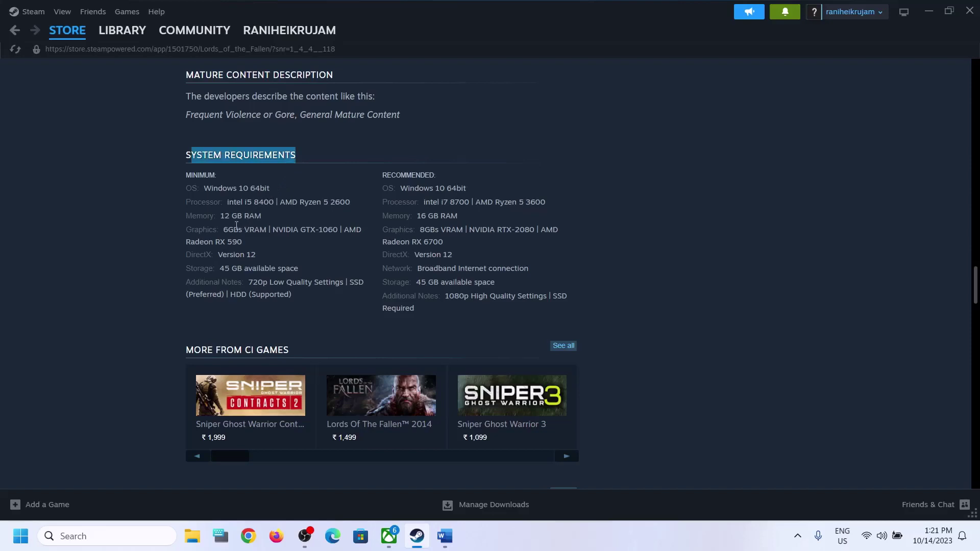
left_click_drag(221, 217, 350, 202)
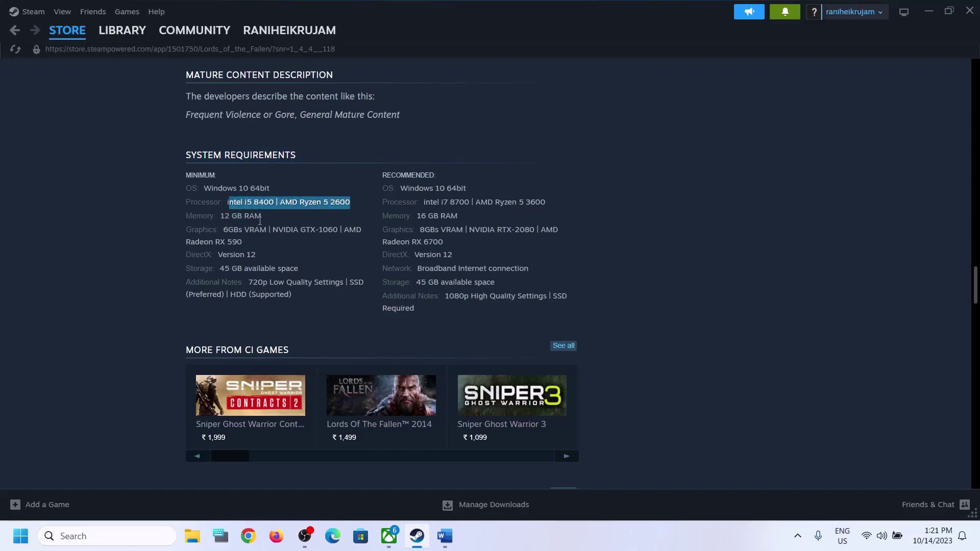
left_click_drag(187, 255, 270, 259)
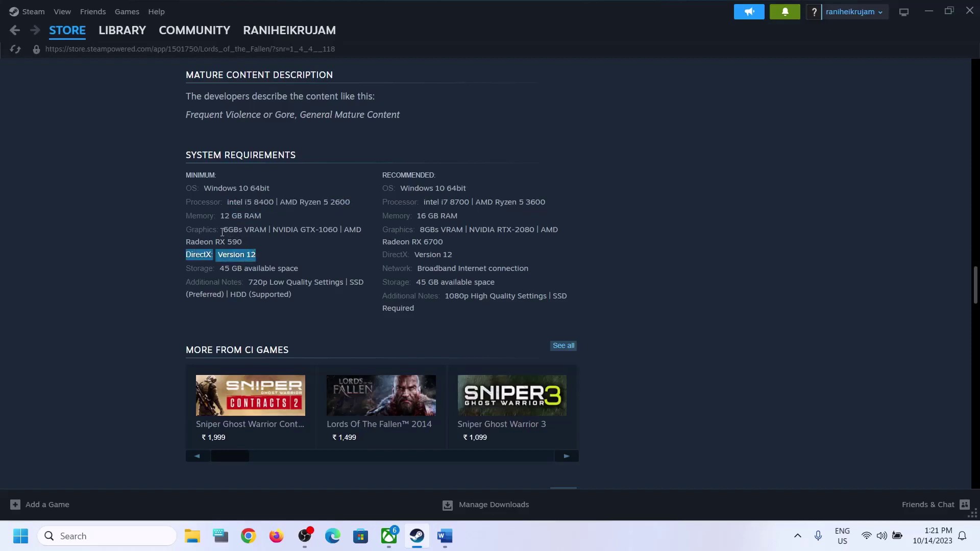
left_click_drag(220, 230, 272, 230)
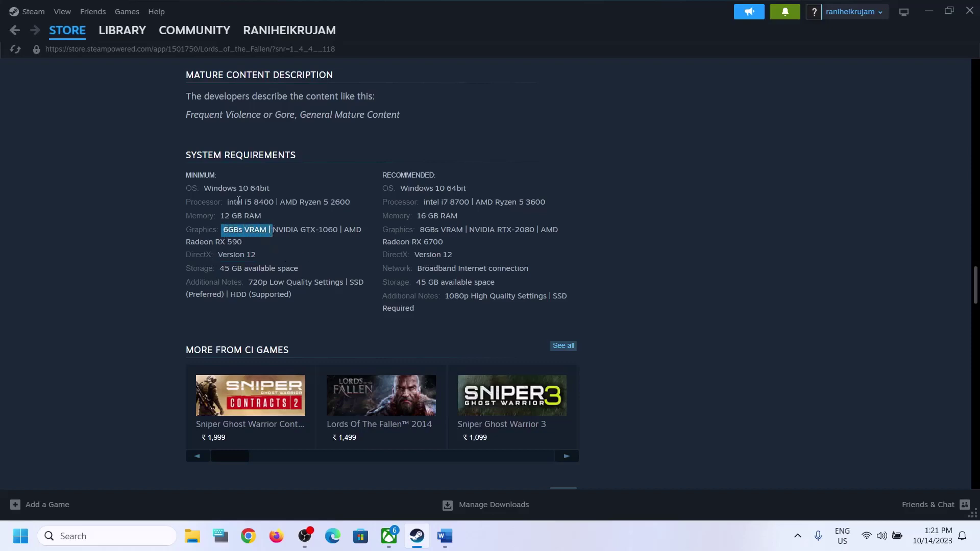
left_click_drag(215, 187, 342, 286)
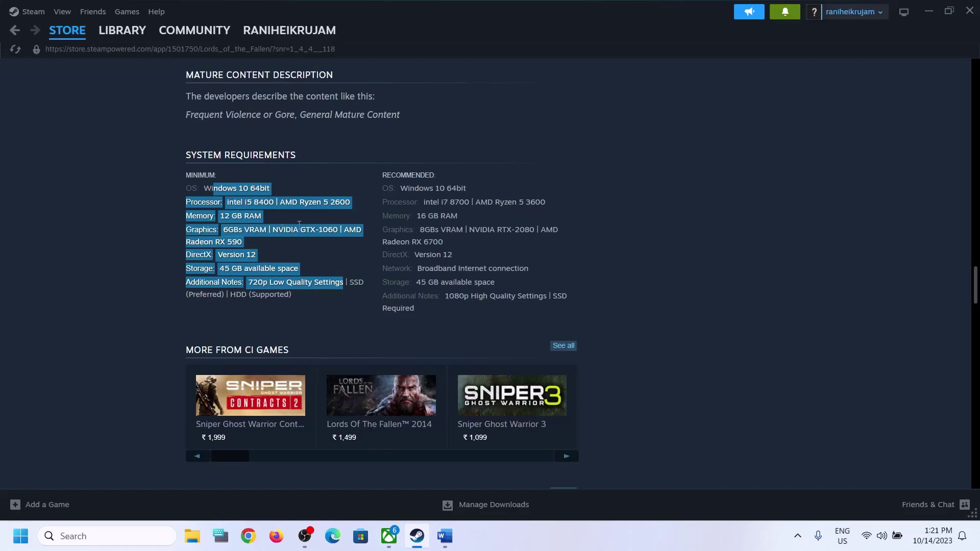
left_click(296, 261)
left_click_drag(300, 295, 222, 199)
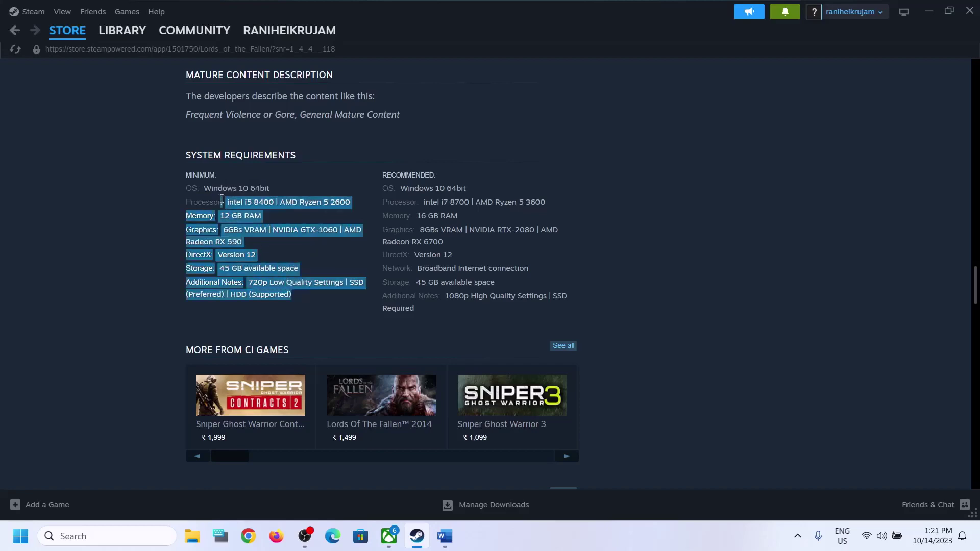
Switch to the Word notes and highlight the step 2 line on restarting the PC.
left_click(444, 536)
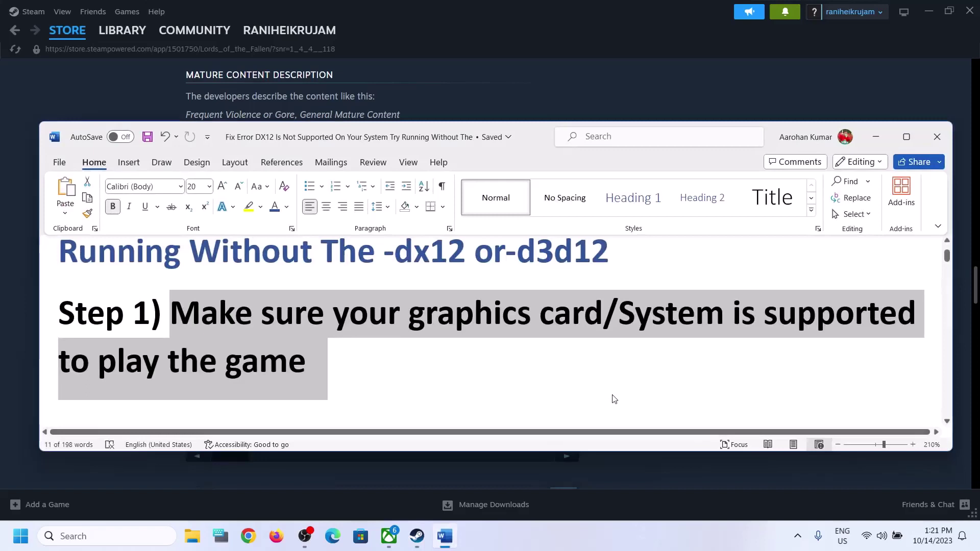
scroll(493, 374, "down", 3)
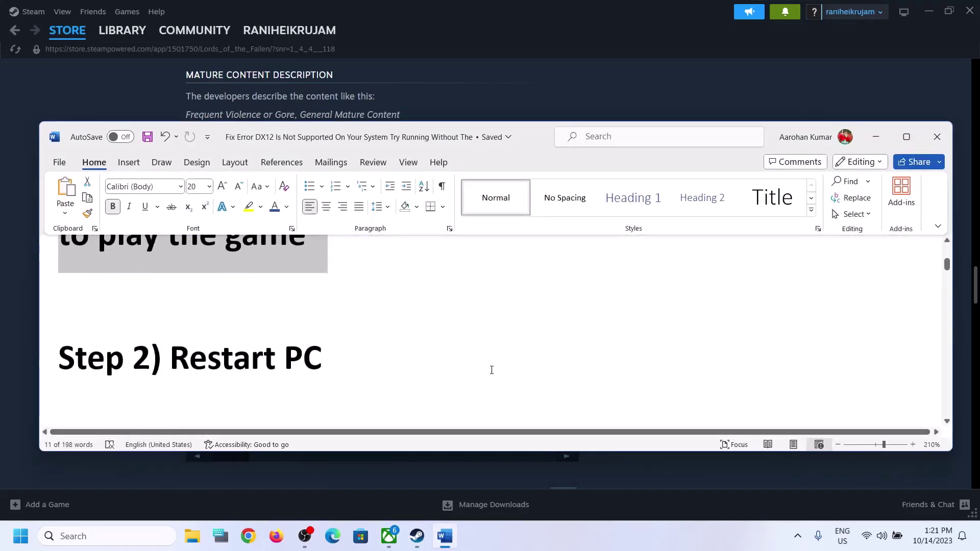
left_click_drag(357, 357, 66, 301)
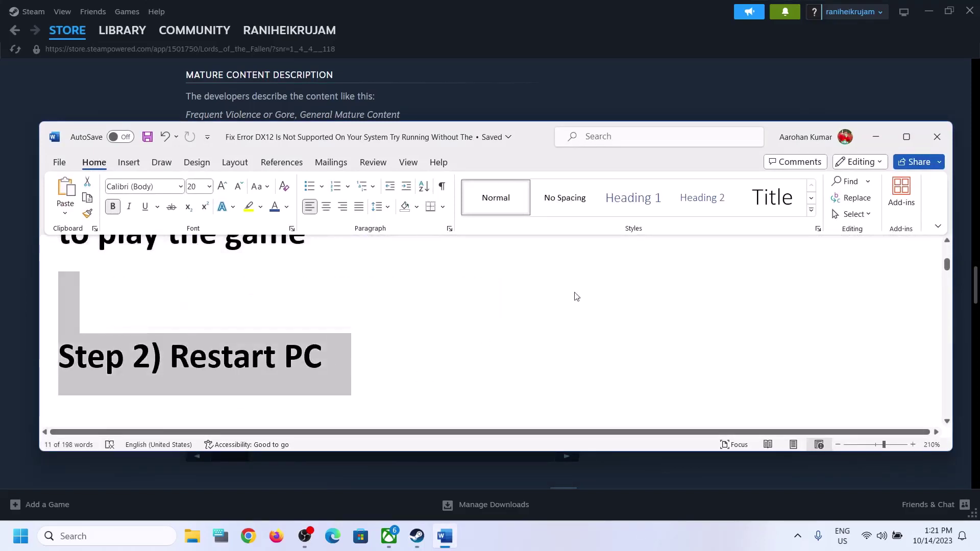
Return to the Steam library and look at the Restart choice in the Windows power options, closing them without restarting.
mouse_move(270, 38)
left_click(119, 30)
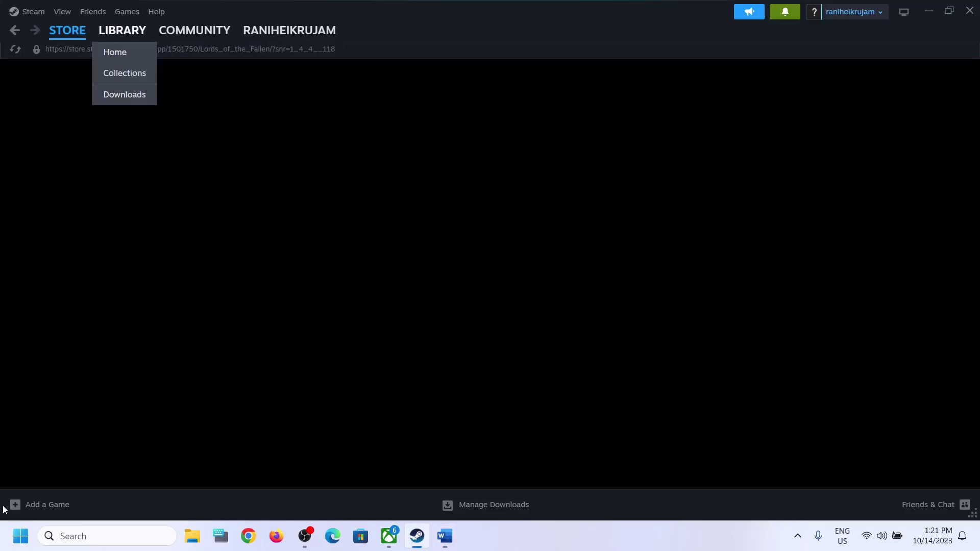
left_click(21, 535)
left_click(371, 492)
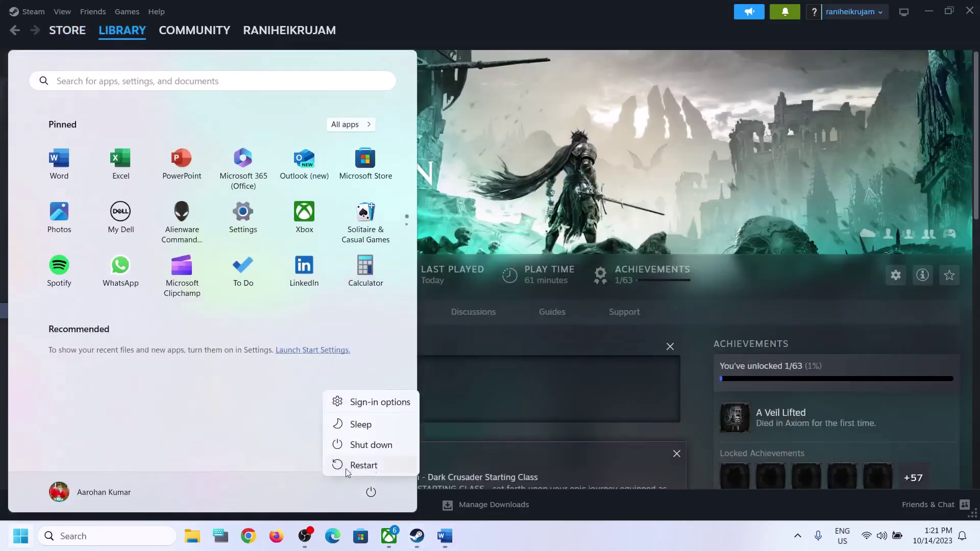
key("Escape")
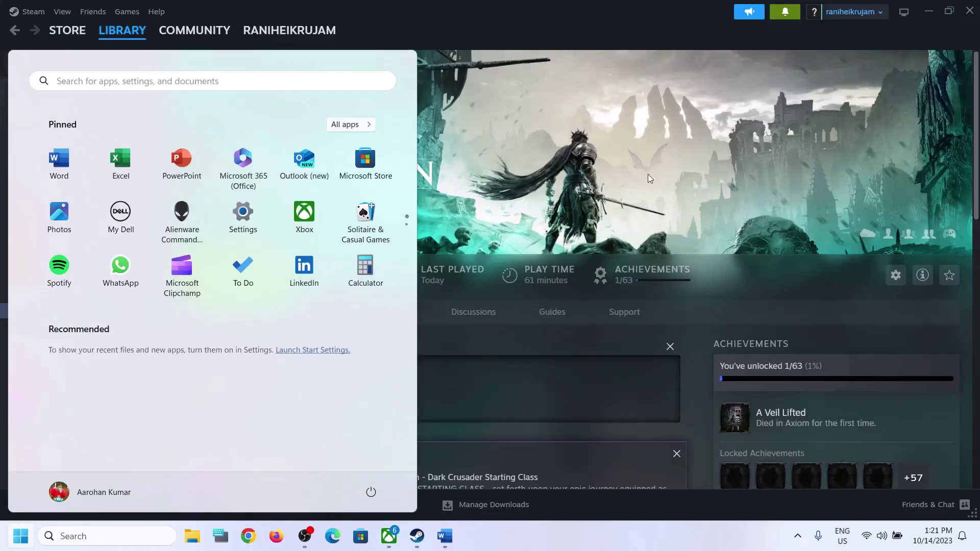
left_click(547, 356)
scroll(548, 356, "down", 2)
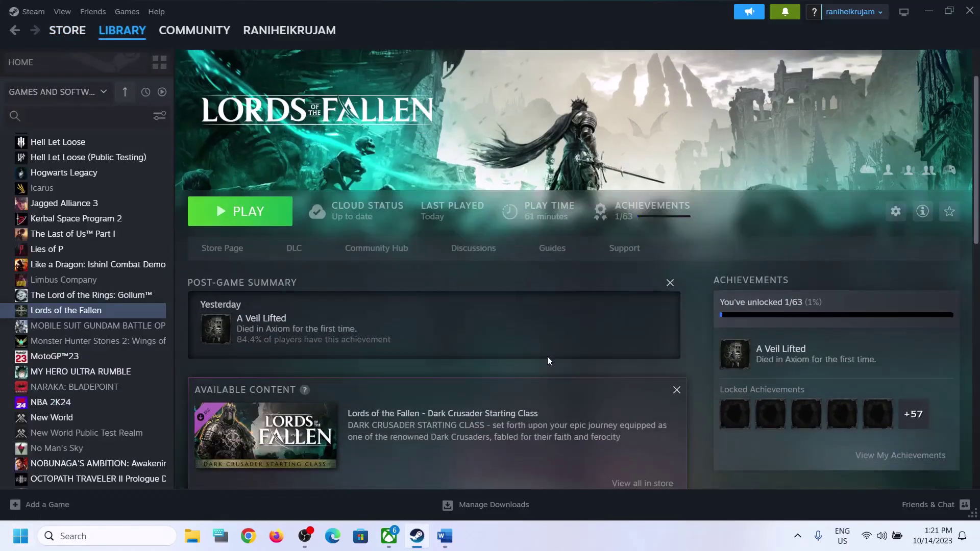
scroll(515, 432, "up", 2)
Switch to the Word notes, highlight step 3 on removing Steam launch option entries, and minimize the document.
left_click(452, 538)
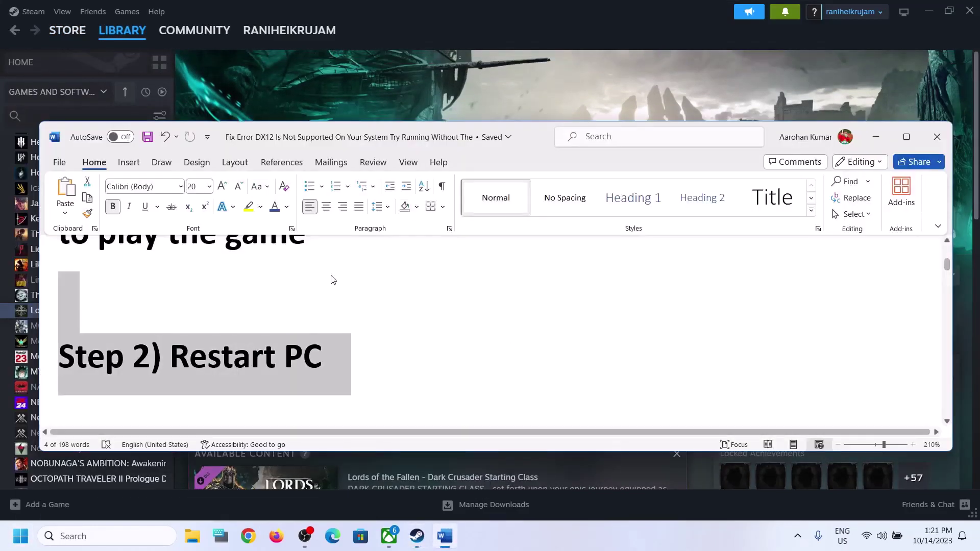
scroll(359, 331, "down", 4)
scroll(358, 333, "down", 1)
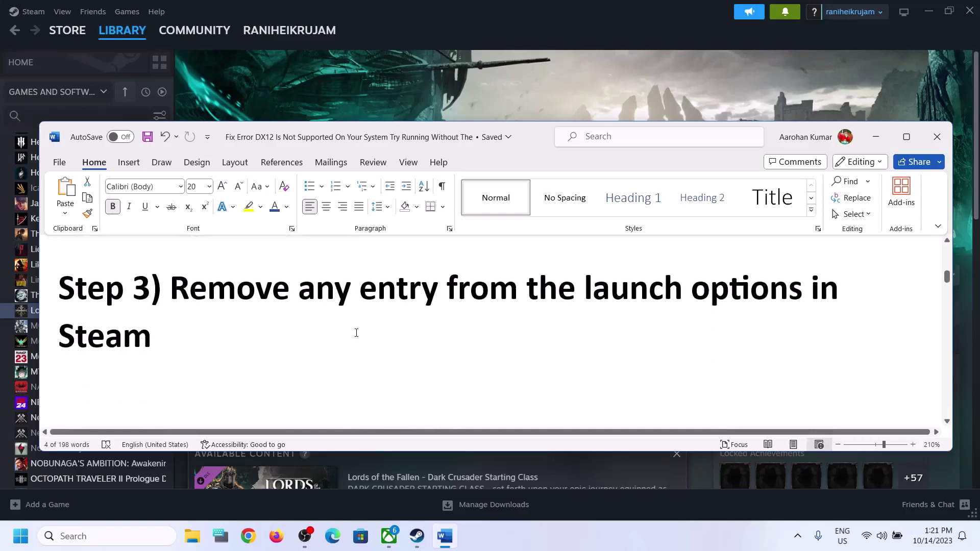
left_click_drag(151, 289, 733, 317)
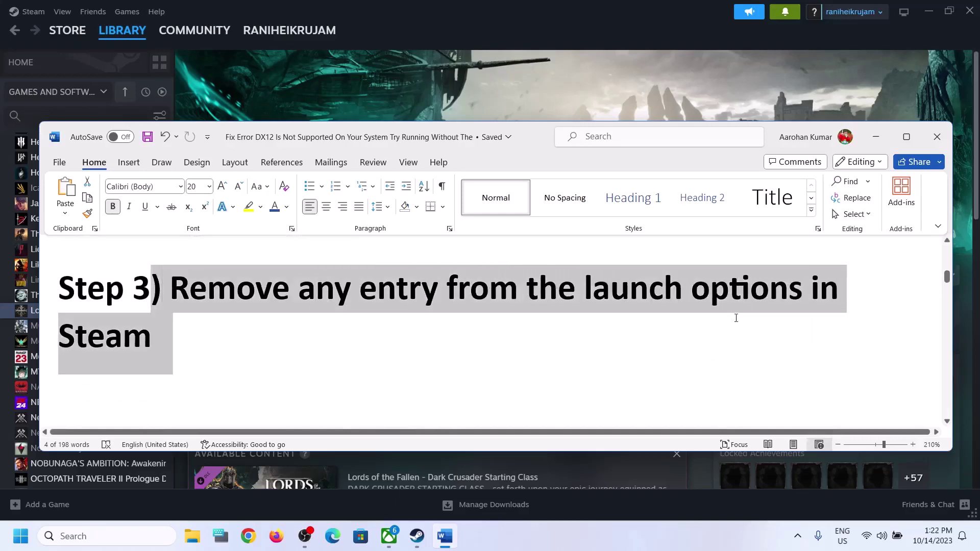
left_click(875, 141)
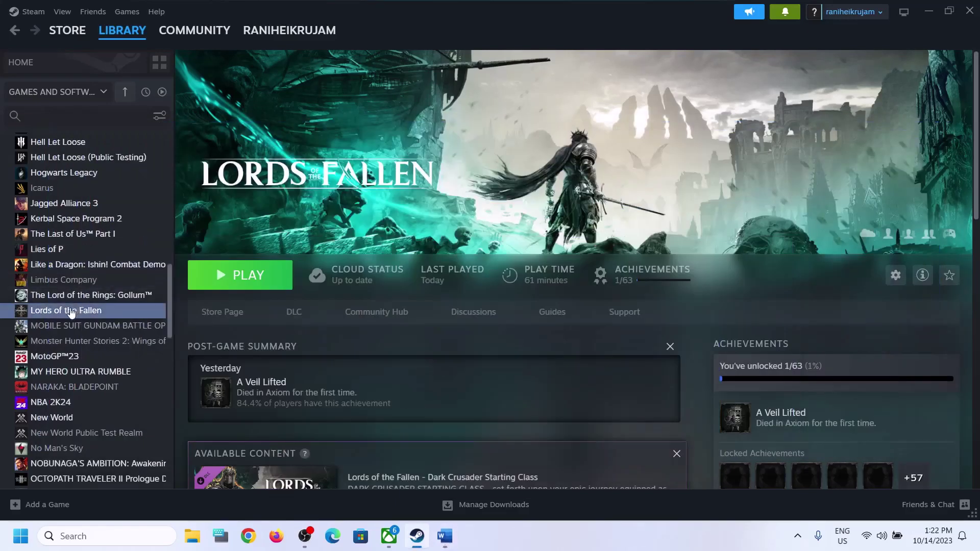
Enter -dx12 as a launch option in the Lords of the Fallen properties, clear the entry again, and close the properties.
right_click(72, 311)
left_click(120, 407)
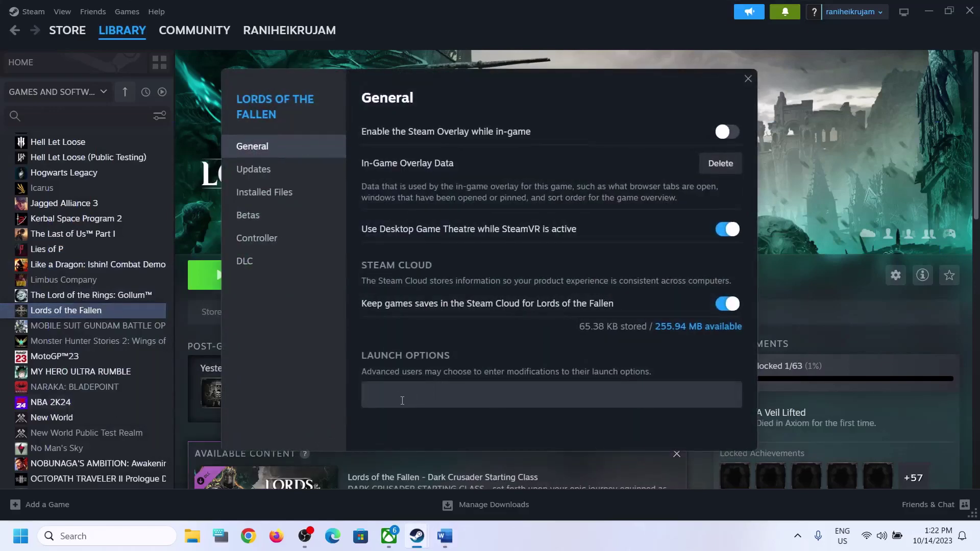
left_click(442, 401)
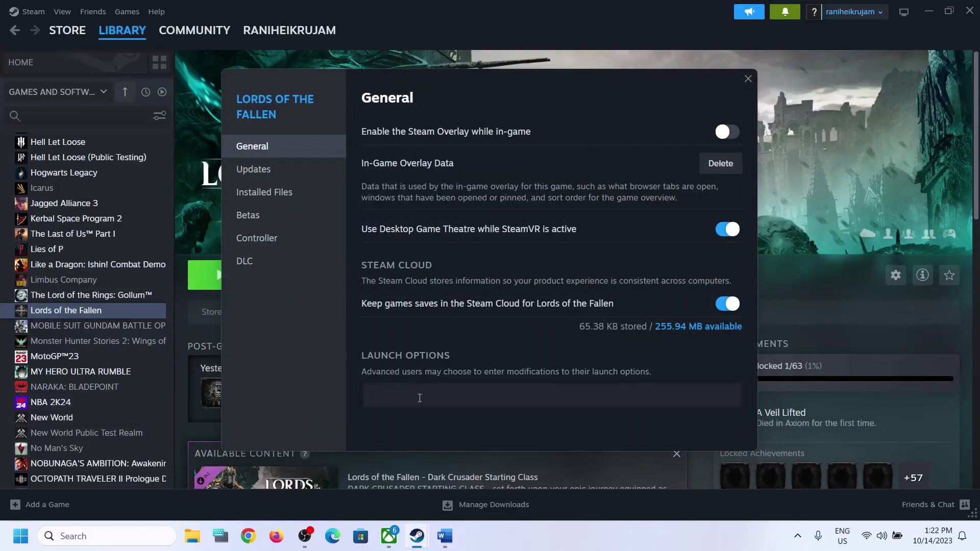
type("-dx12")
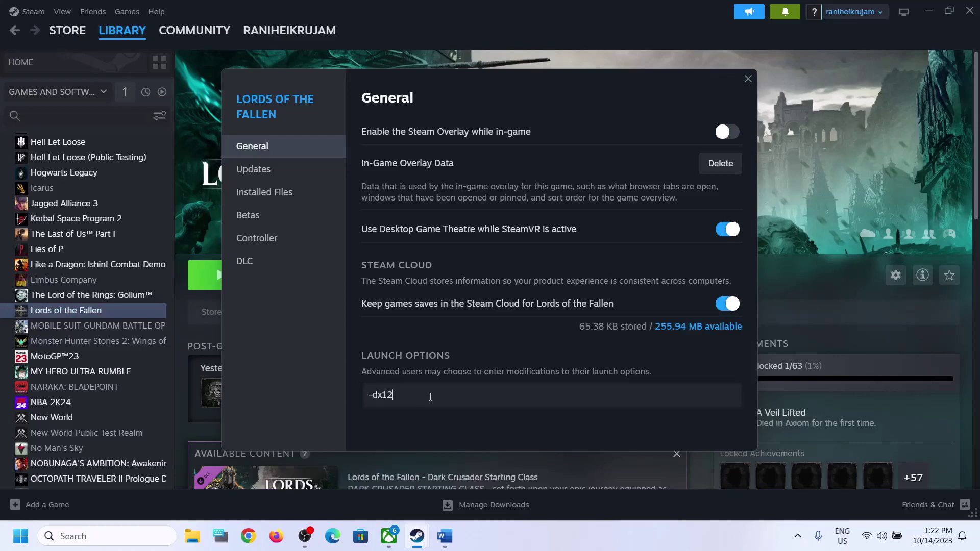
key("ctrl+a")
key("BackSpace")
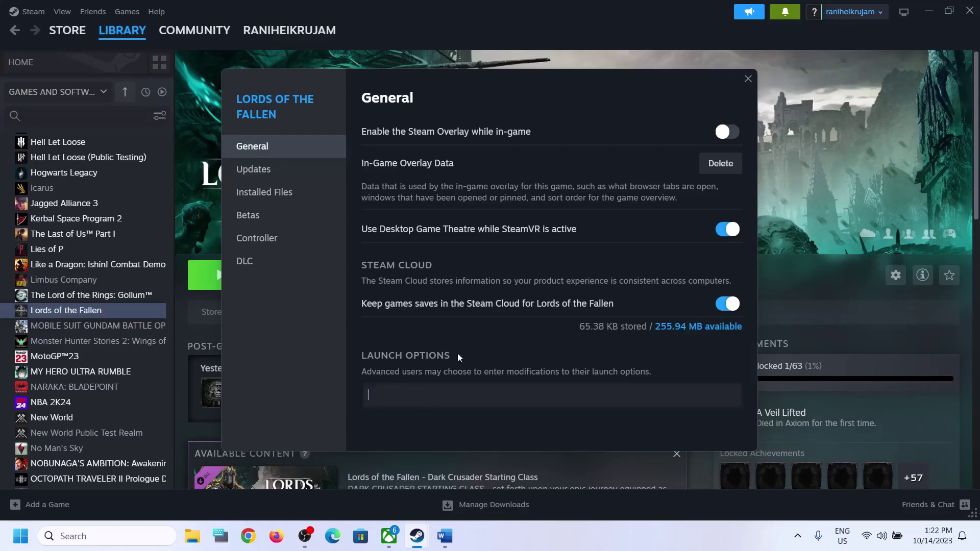
left_click(748, 79)
Switch to the Word notes and highlight the step 4 text on updating Windows.
left_click(444, 536)
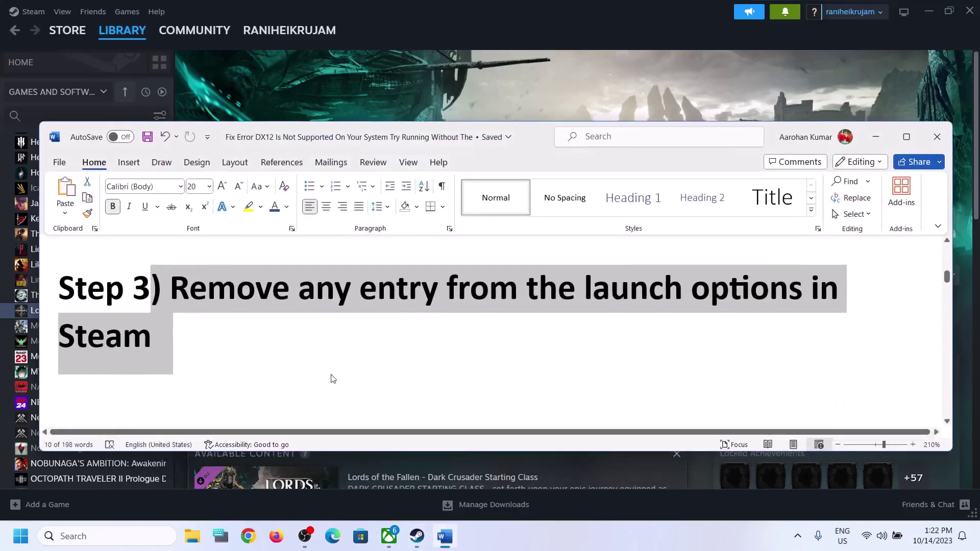
scroll(332, 376, "down", 5)
scroll(327, 378, "down", 1)
left_click_drag(170, 268, 403, 271)
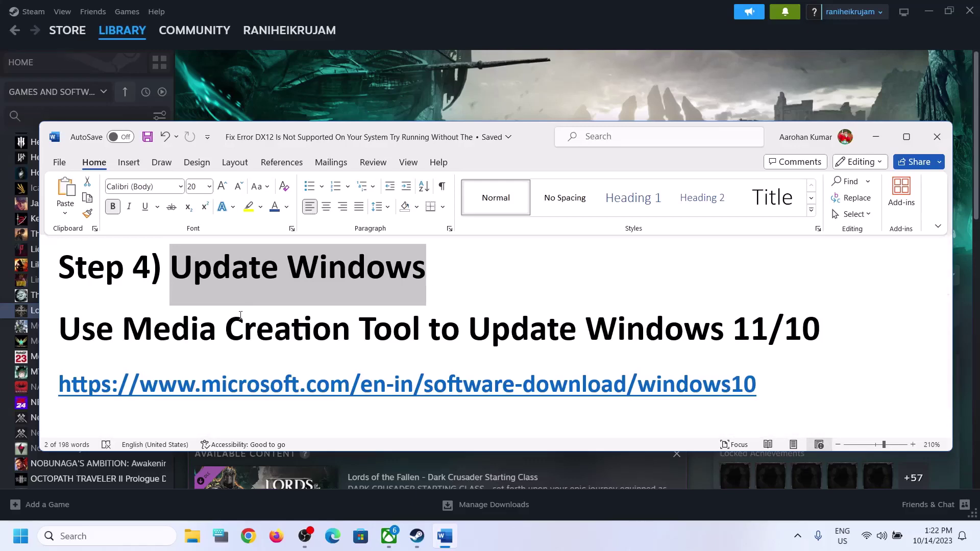
Open the Windows Update page in Windows Settings.
left_click(21, 536)
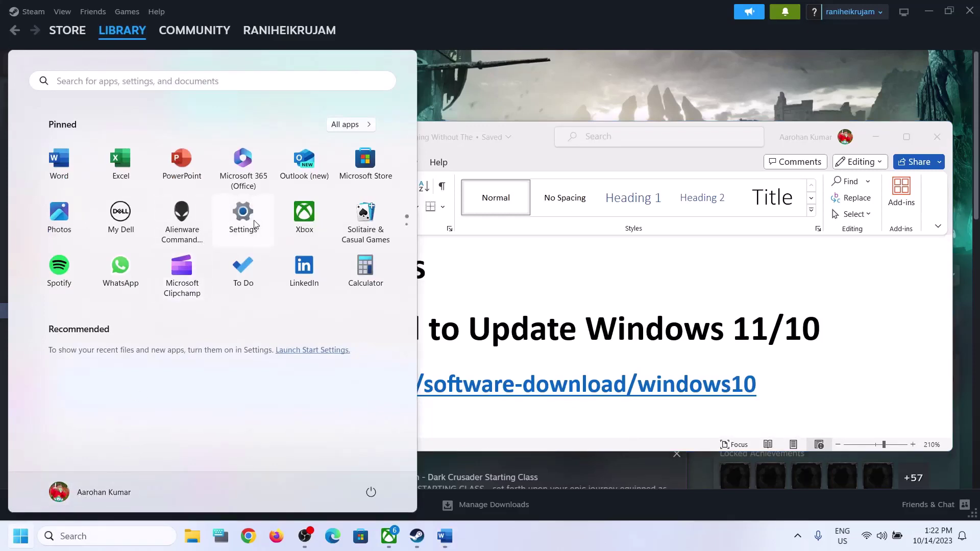
left_click(243, 214)
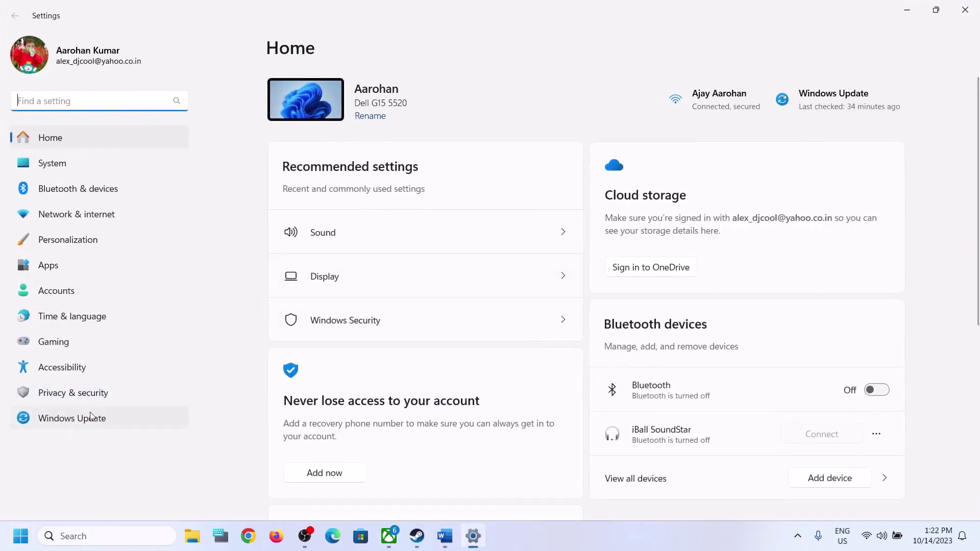
left_click(91, 416)
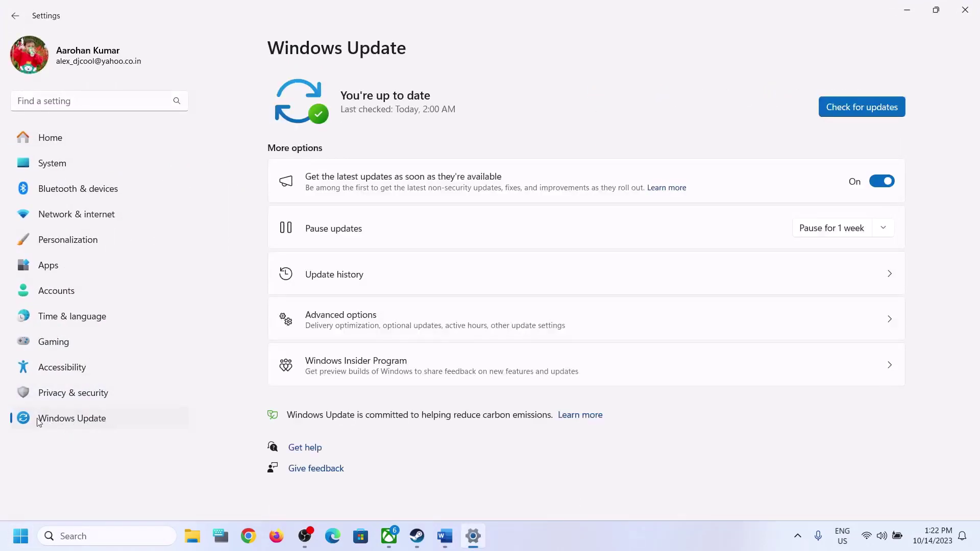
Check for Windows updates, then bring up the power options with Restart and dismiss them without restarting.
left_click(855, 108)
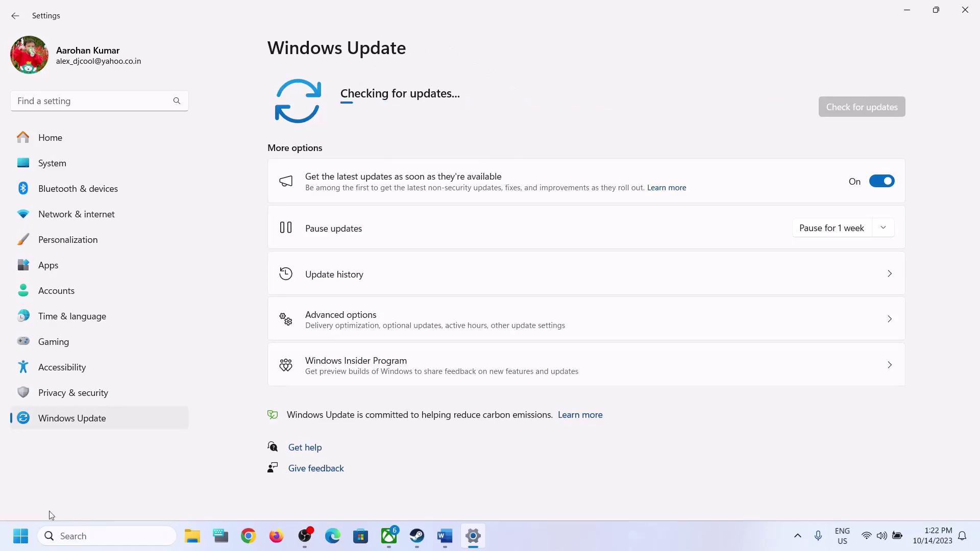
left_click(20, 536)
left_click(371, 492)
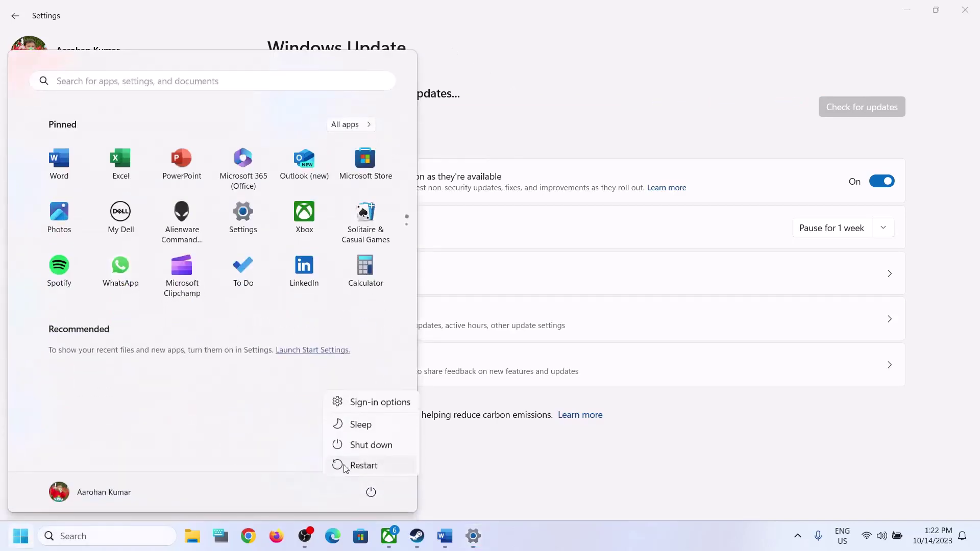
key("Escape")
key("Escape")
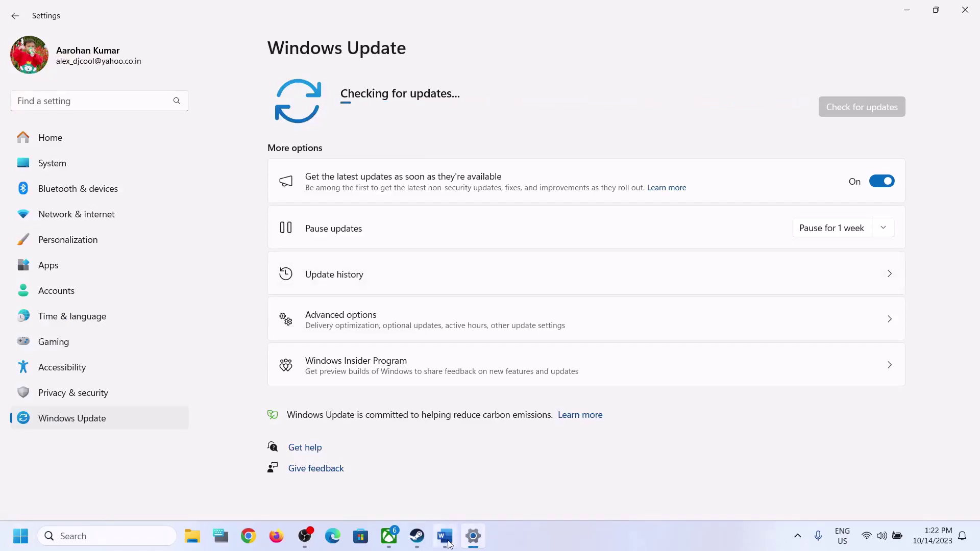
mouse_move(448, 543)
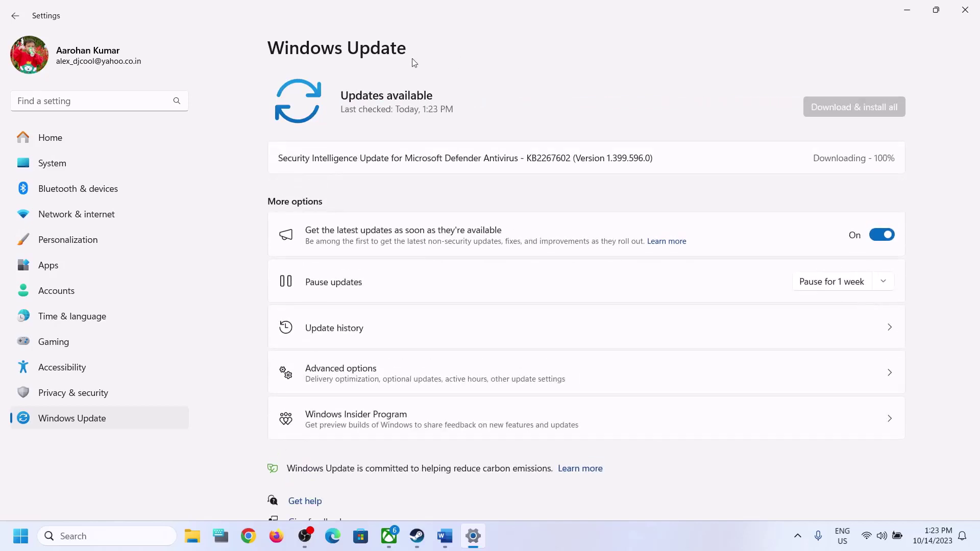
Run winver to view the installed Windows version and OS build, then close the About Windows dialog.
left_click(135, 539)
type("winver")
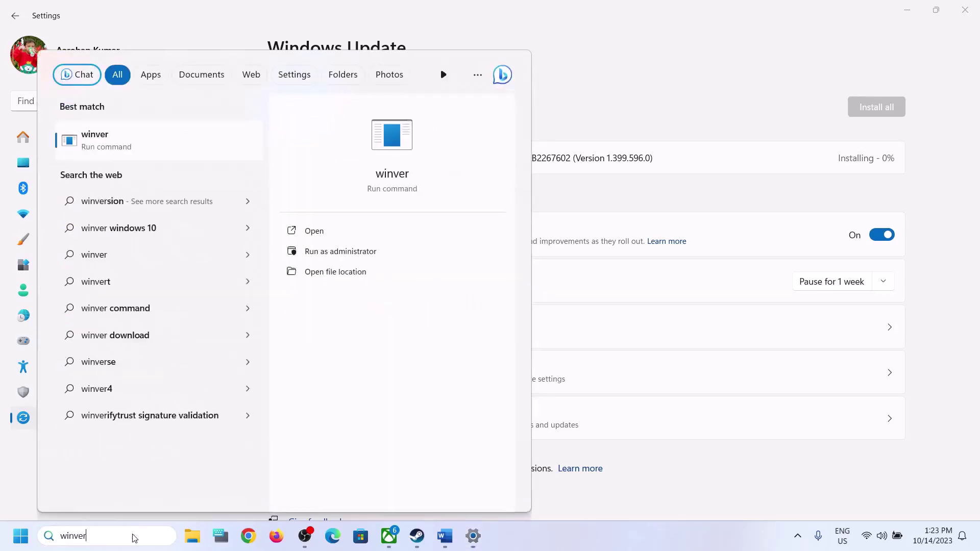
key("Return")
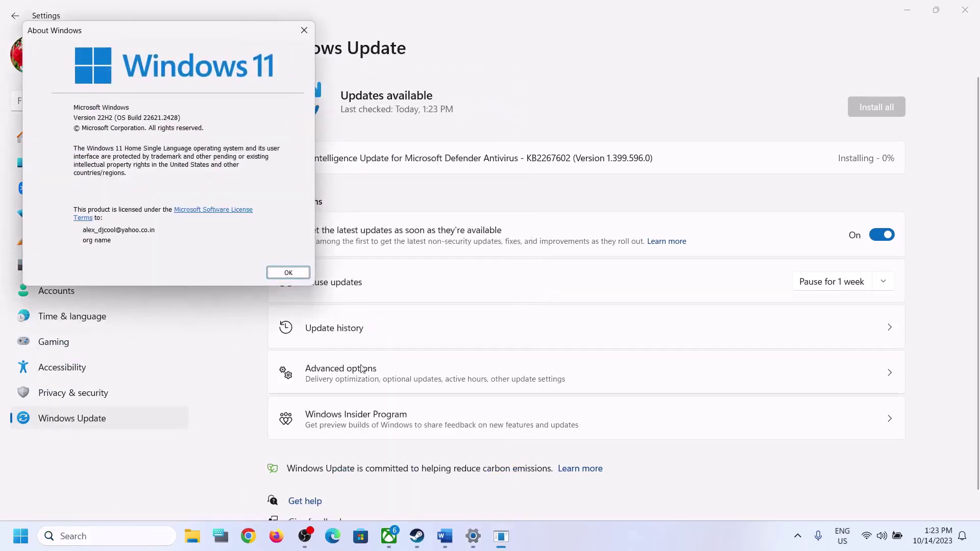
left_click_drag(204, 41, 556, 174)
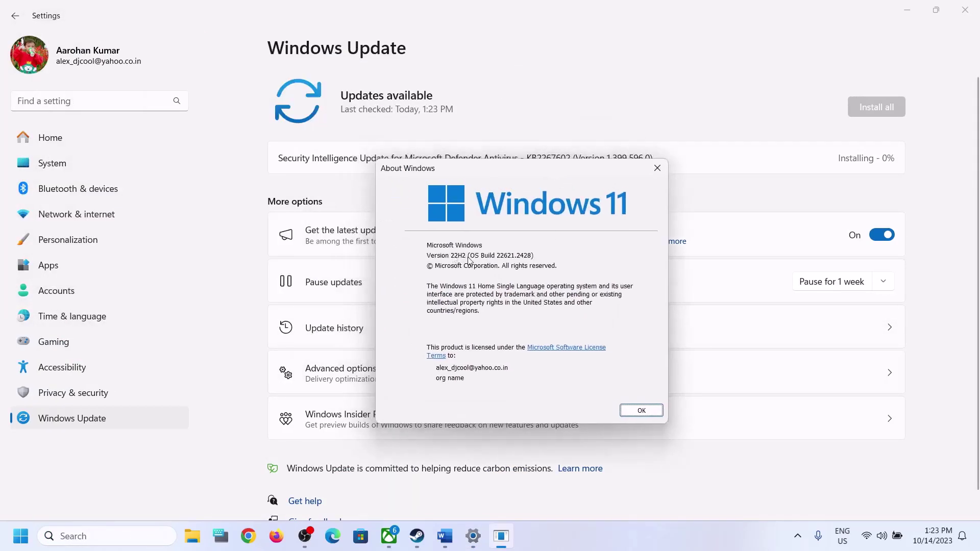
key("Return")
Reopen About Windows with winver after the update check, move it to mid-screen to read the version, and close it.
left_click(102, 542)
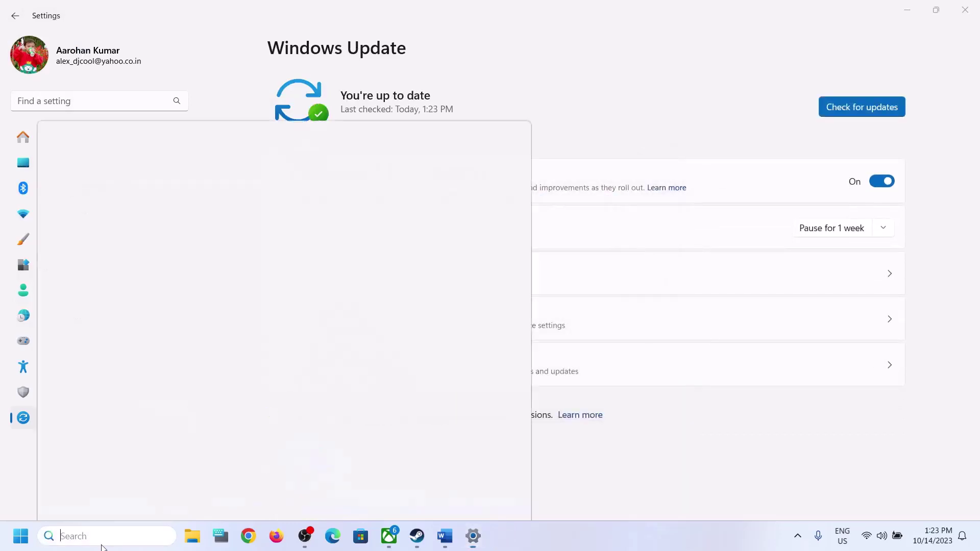
type("winver")
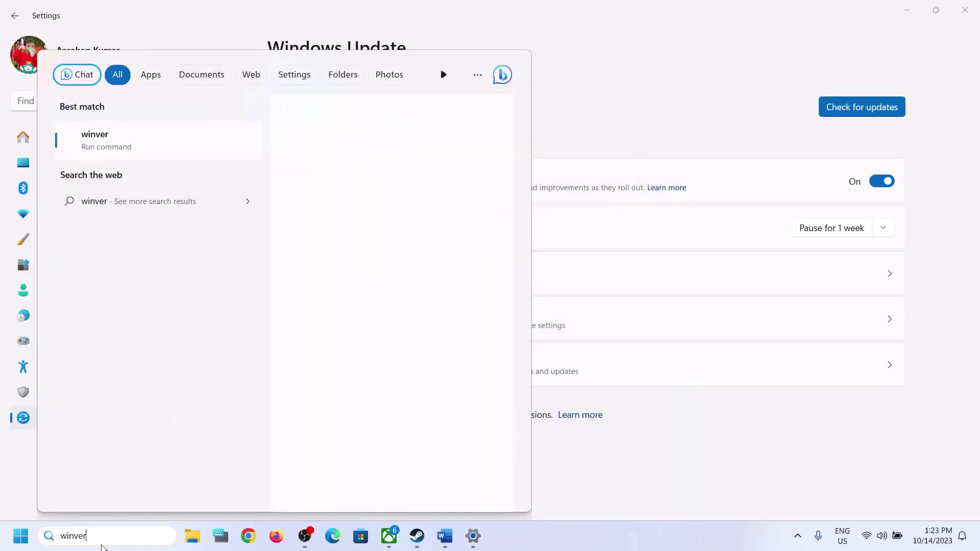
left_click(129, 149)
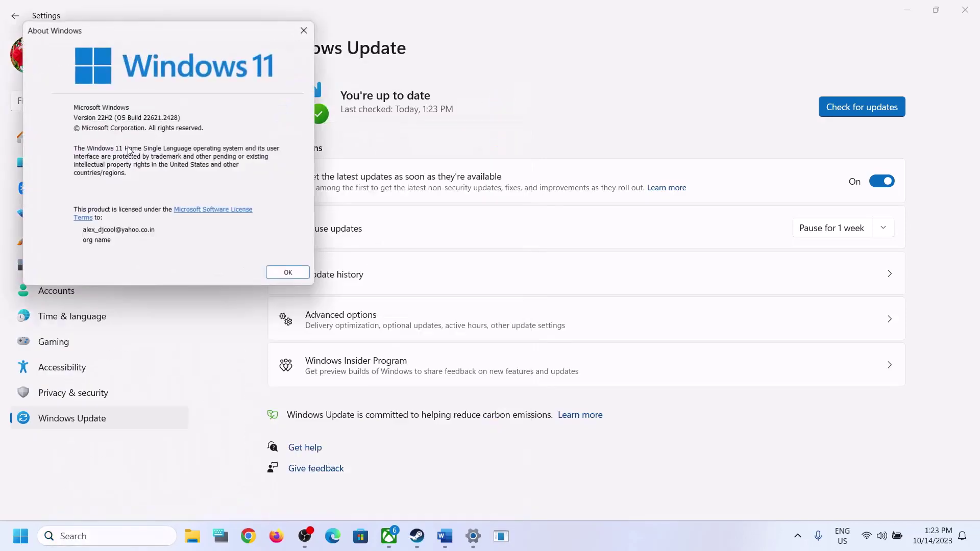
left_click_drag(217, 40, 580, 193)
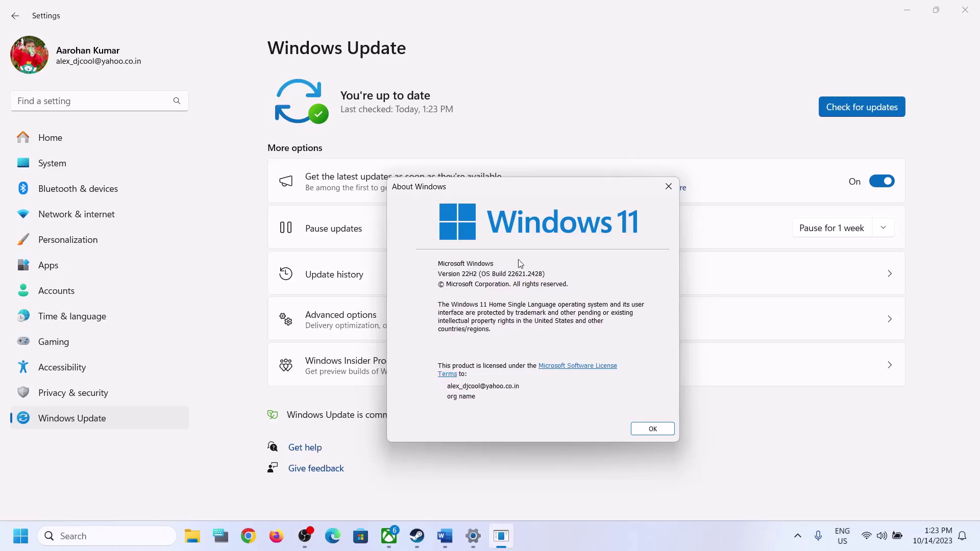
left_click(668, 187)
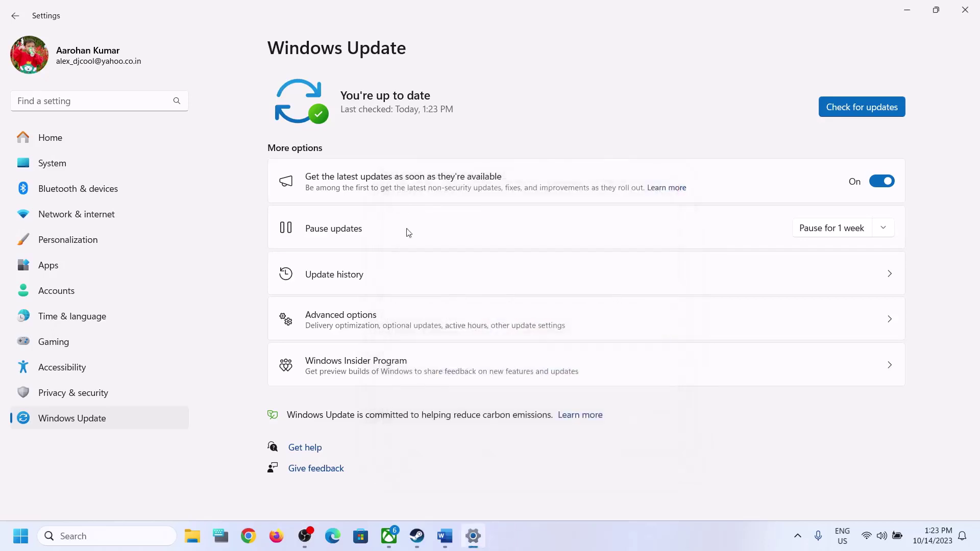
Switch to the Word notes and highlight the heading "Use Media Creation Tool to Update Windows 11/10".
left_click(446, 548)
left_click_drag(427, 273, 170, 274)
scroll(195, 283, "down", 1)
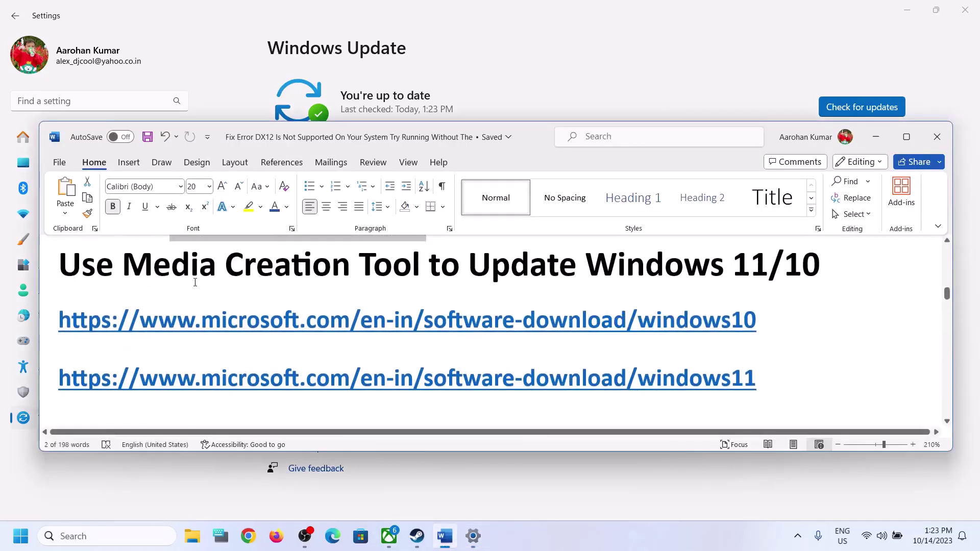
left_click_drag(68, 259, 809, 260)
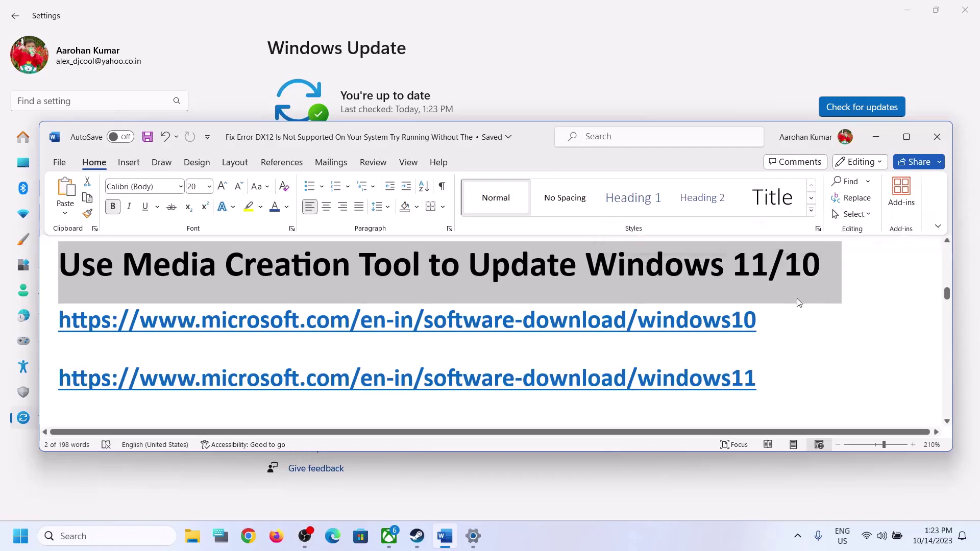
left_click(705, 538)
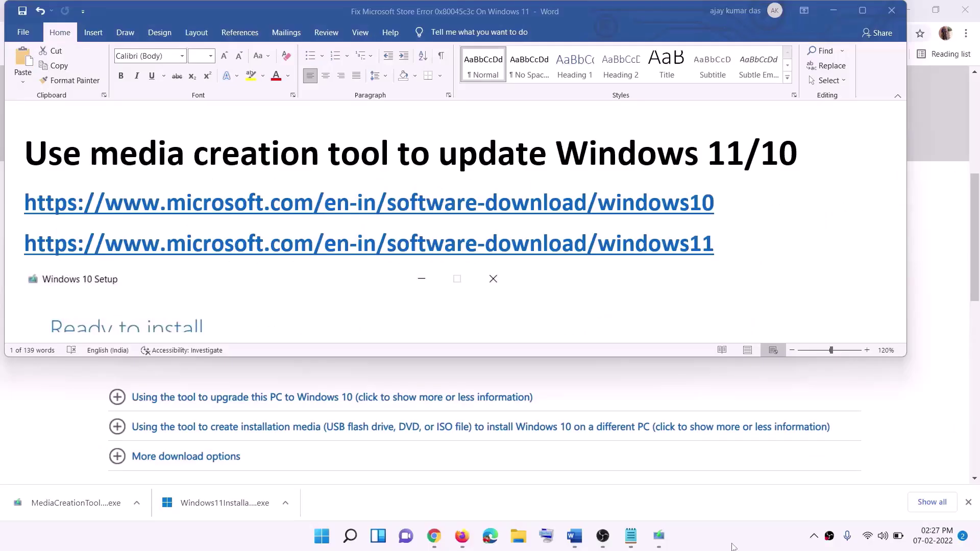
Highlight the Windows 10 and Windows 11 software-download links in the Word notes, then minimize the document.
left_click(723, 202)
triple_click(725, 203)
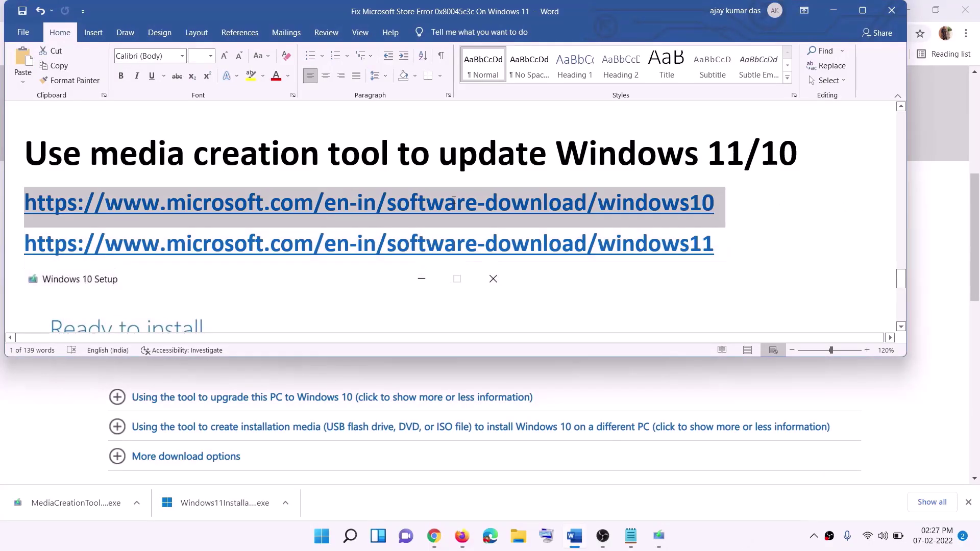
triple_click(716, 244)
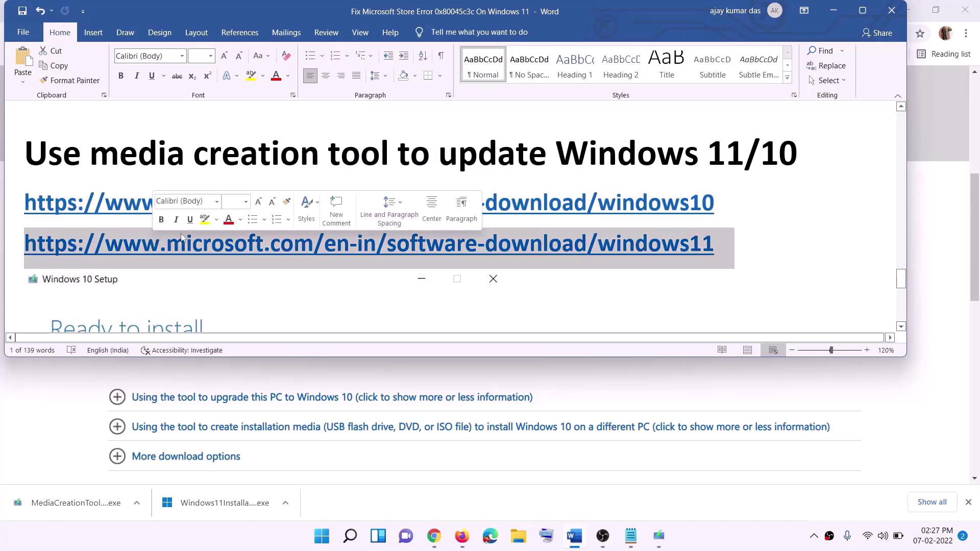
left_click(833, 11)
Find the installation media section on the Download Windows 10 page and highlight the media creation tool text.
scroll(417, 262, "up", 6)
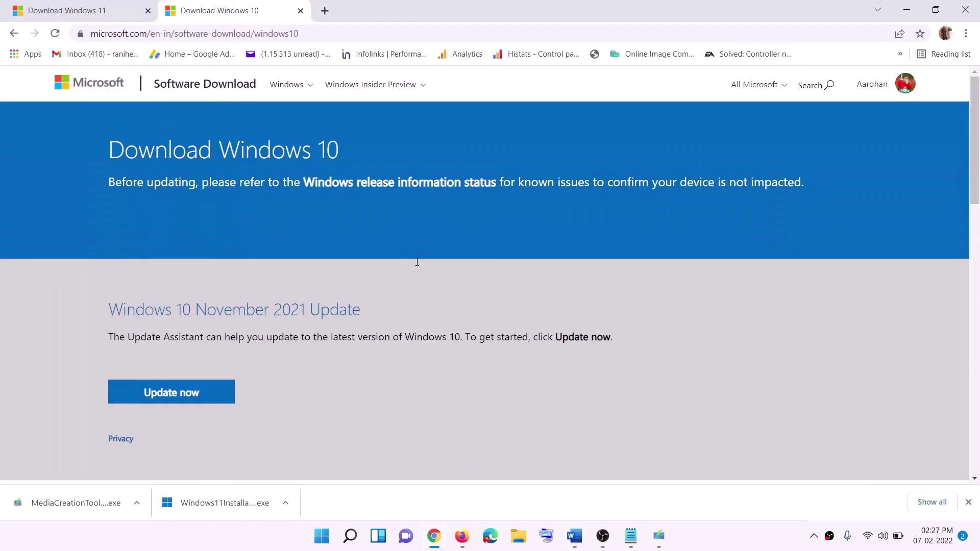
scroll(341, 181, "down", 5)
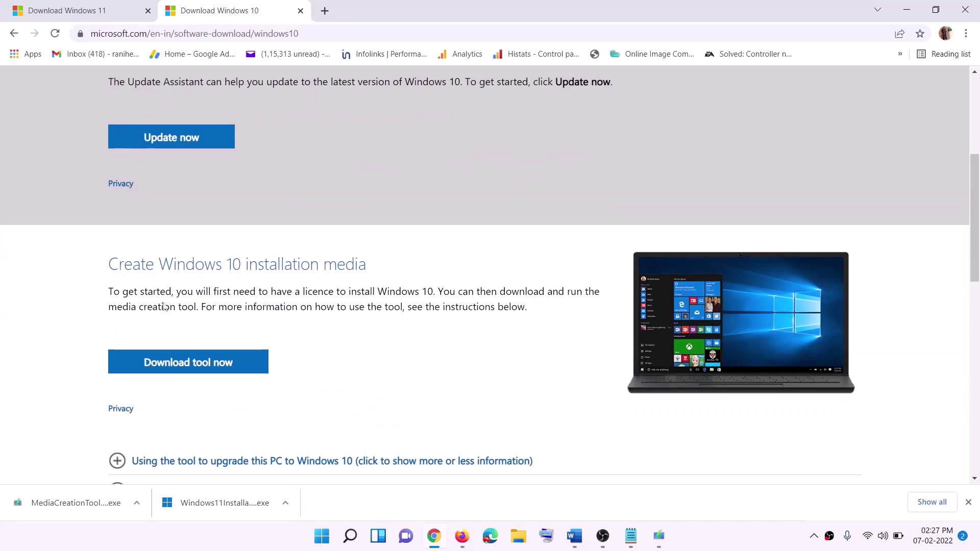
left_click_drag(113, 311, 218, 307)
scroll(328, 280, "down", 2)
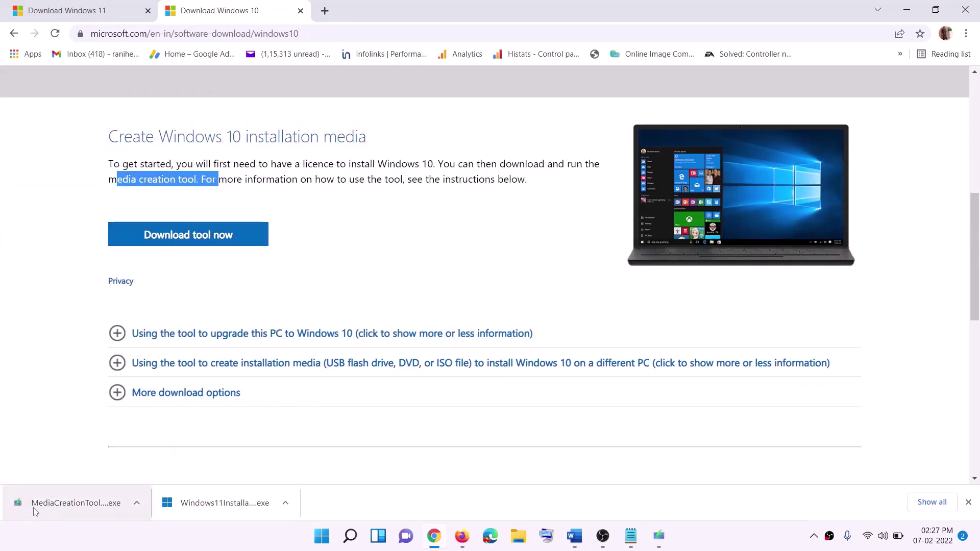
Run the downloaded Windows 10 media creation tool, accept the license terms, and start the download with "Upgrade this PC now".
left_click(58, 506)
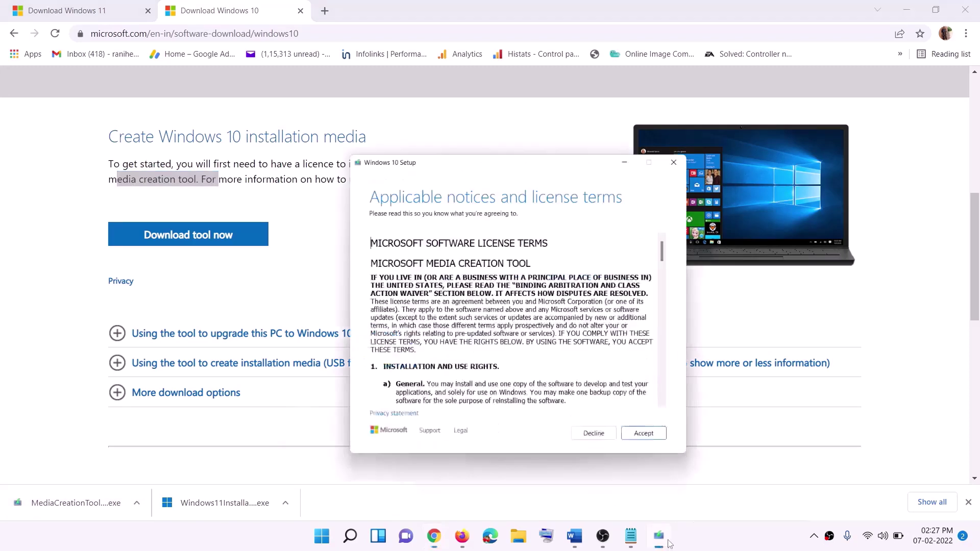
left_click(639, 417)
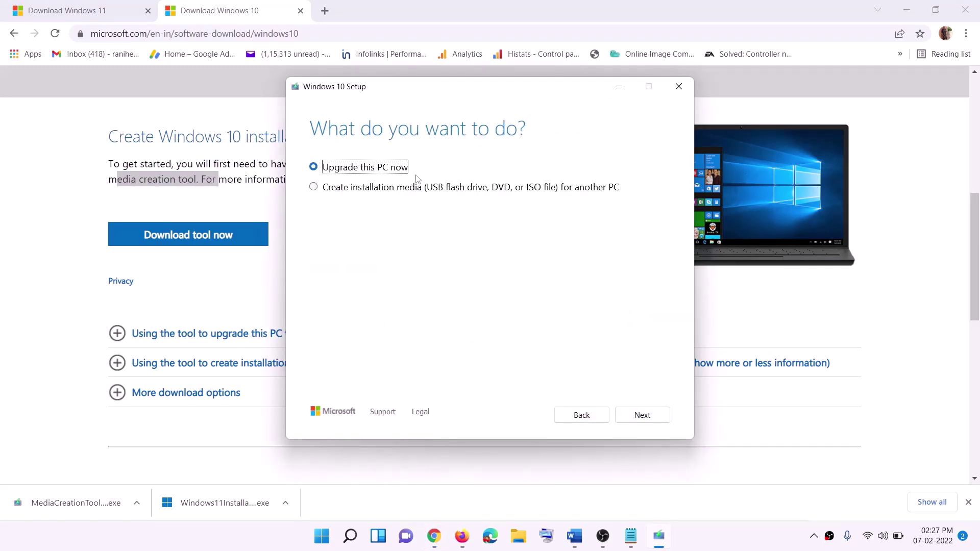
left_click(642, 415)
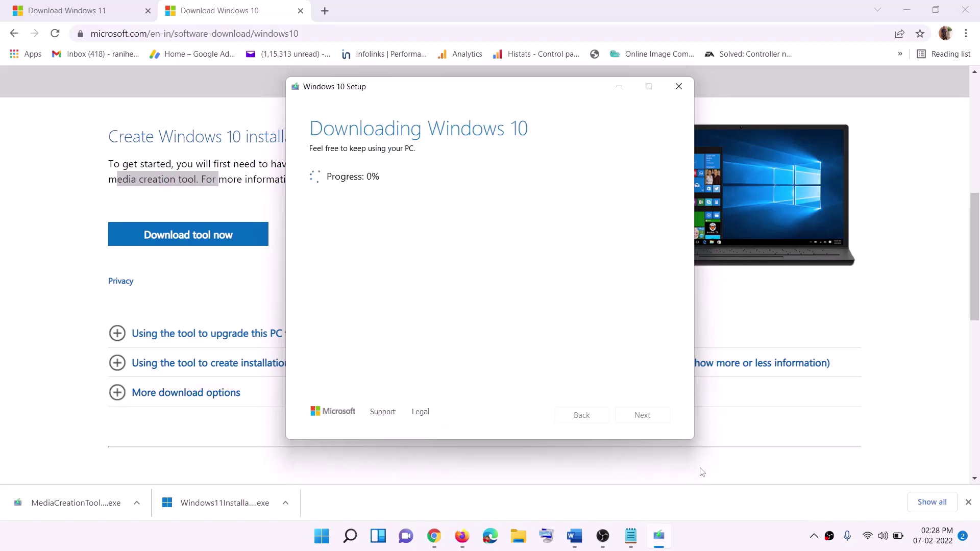
left_click(724, 548)
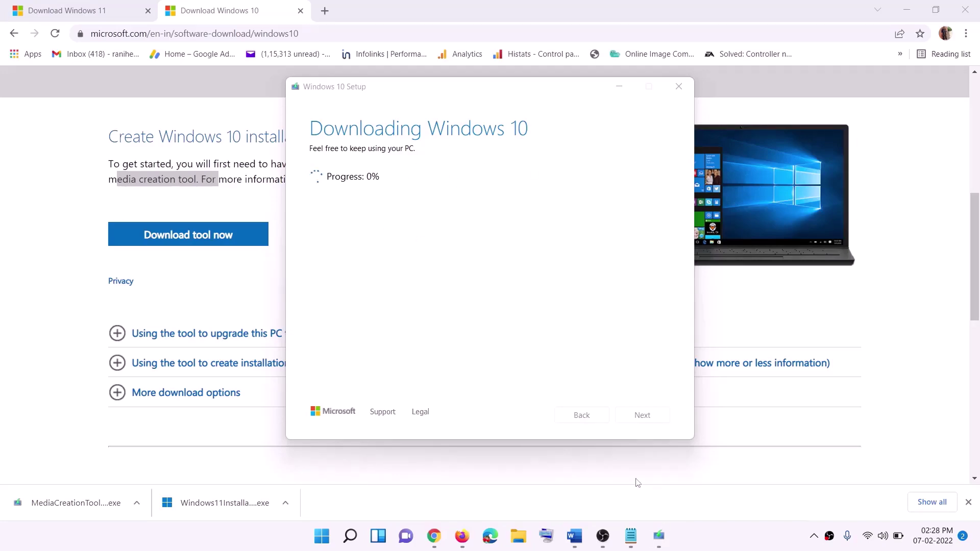
Switch to the Word notes, maximize the document, and review the Windows 10 "Ready to install" screenshot down to its Install option.
left_click(574, 536)
scroll(106, 248, "down", 1)
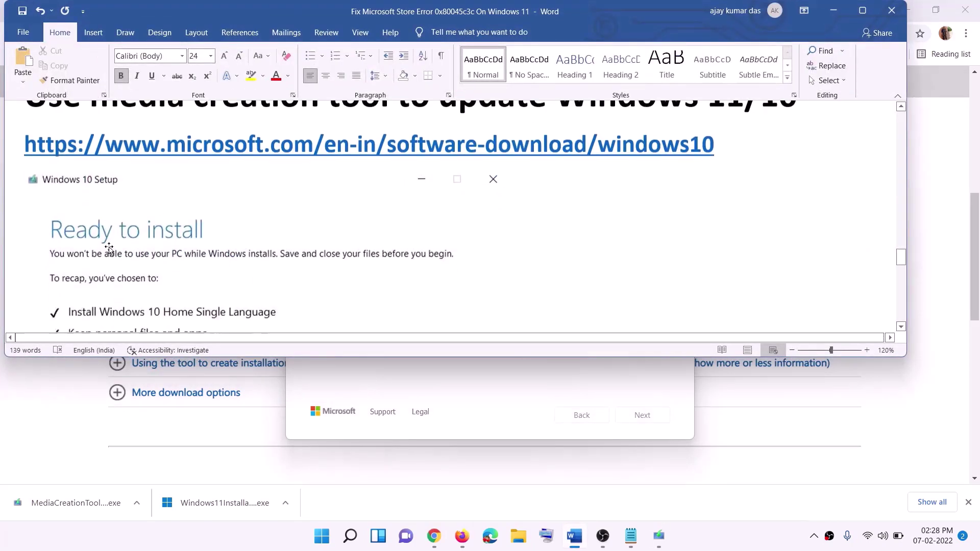
left_click(870, 20)
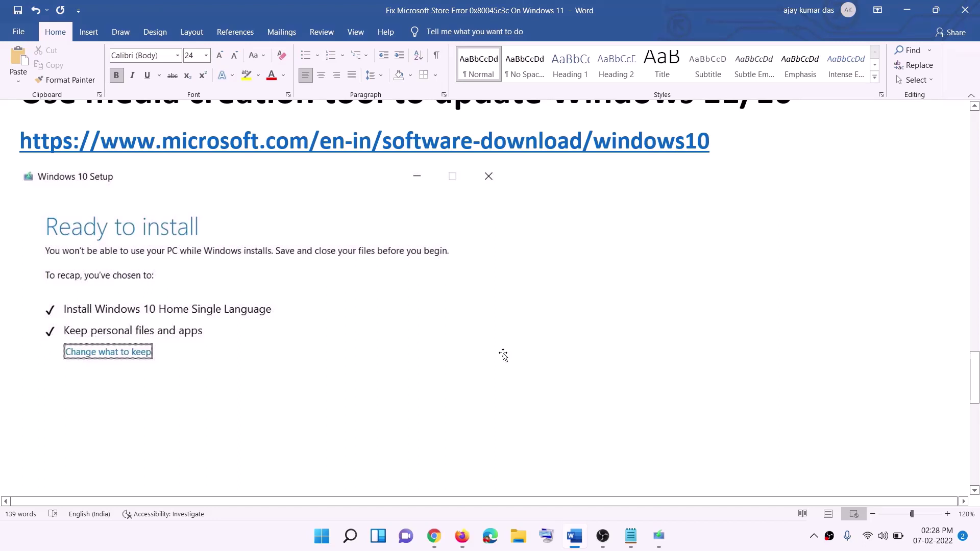
scroll(503, 356, "down", 3)
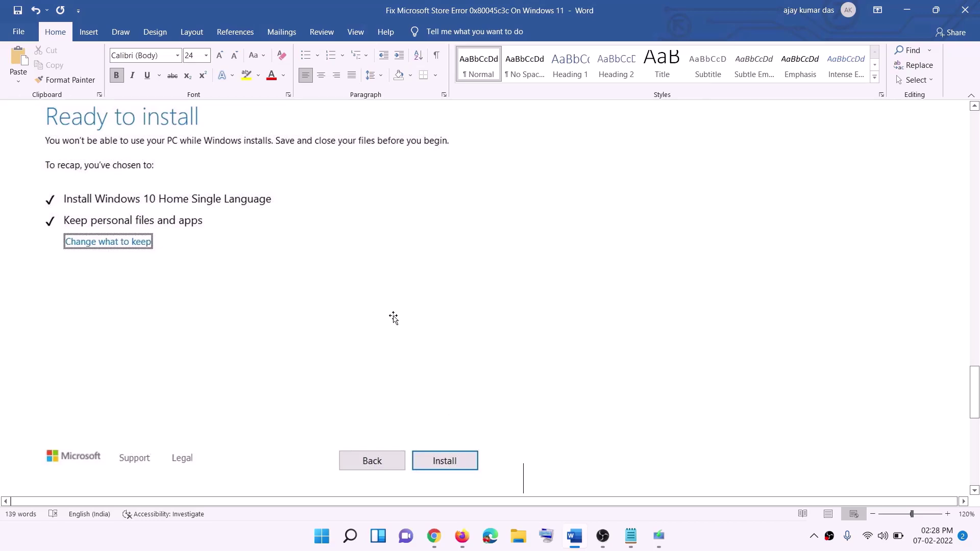
scroll(401, 316, "up", 1)
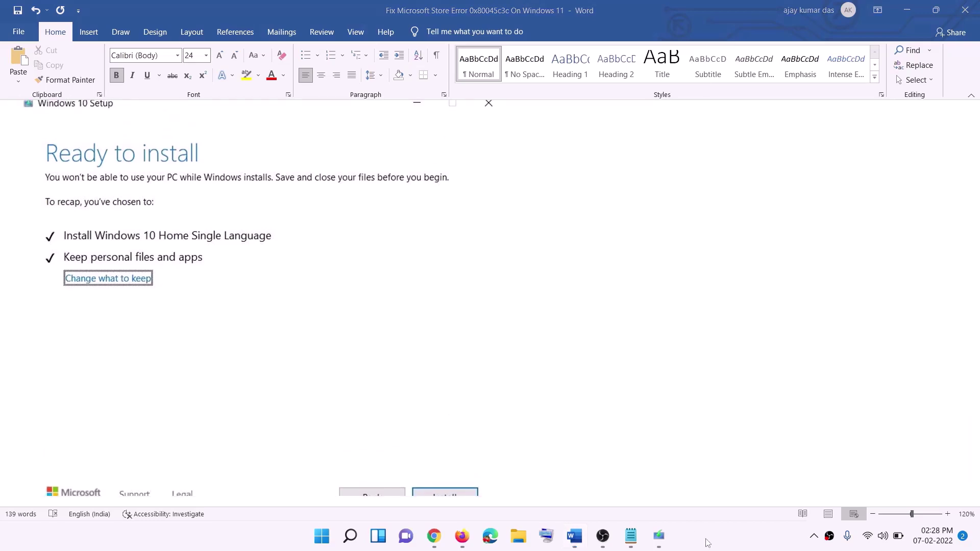
Switch to Chrome's Download Windows 11 page, highlight the media creation tool text, and download the tool under Create Windows 11 Installation Media.
left_click(449, 537)
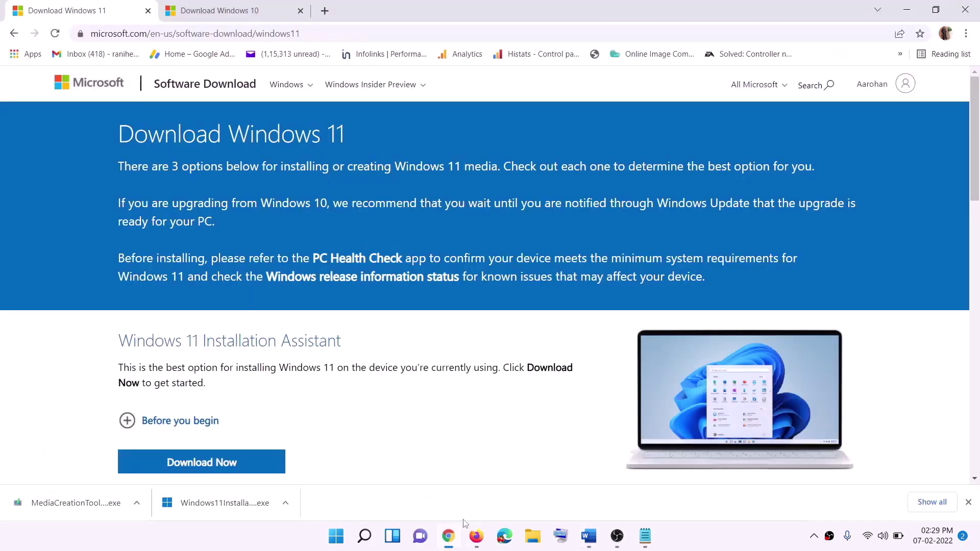
scroll(317, 336, "down", 5)
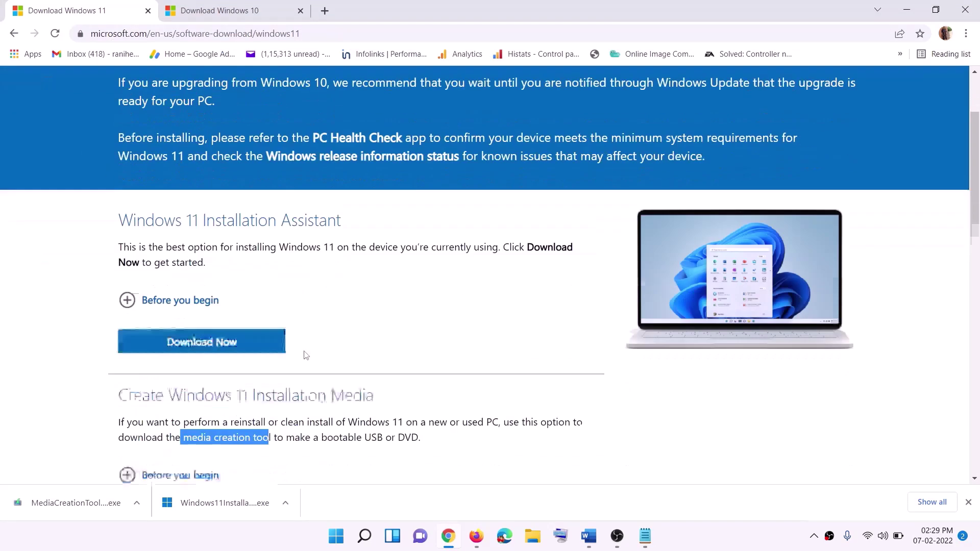
left_click(187, 303)
left_click_drag(187, 303, 283, 303)
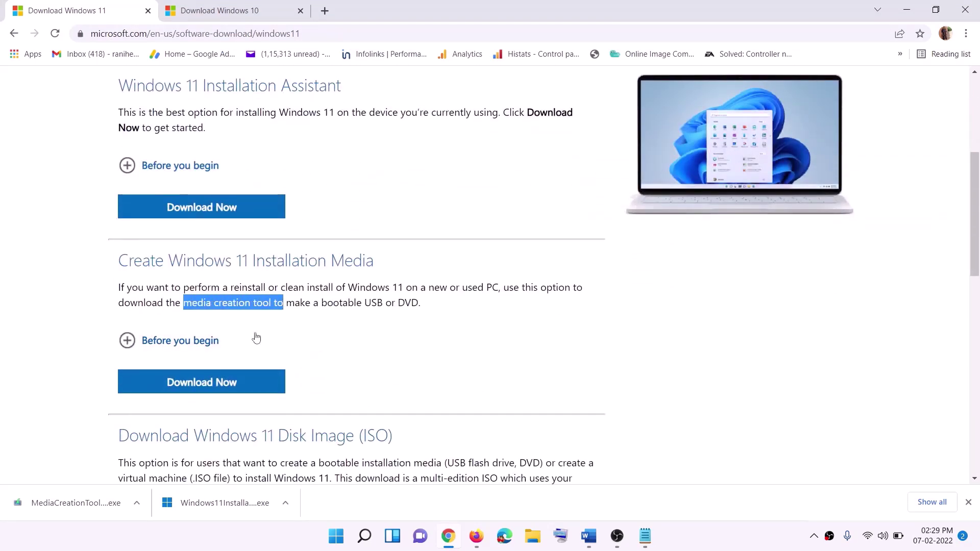
left_click(194, 388)
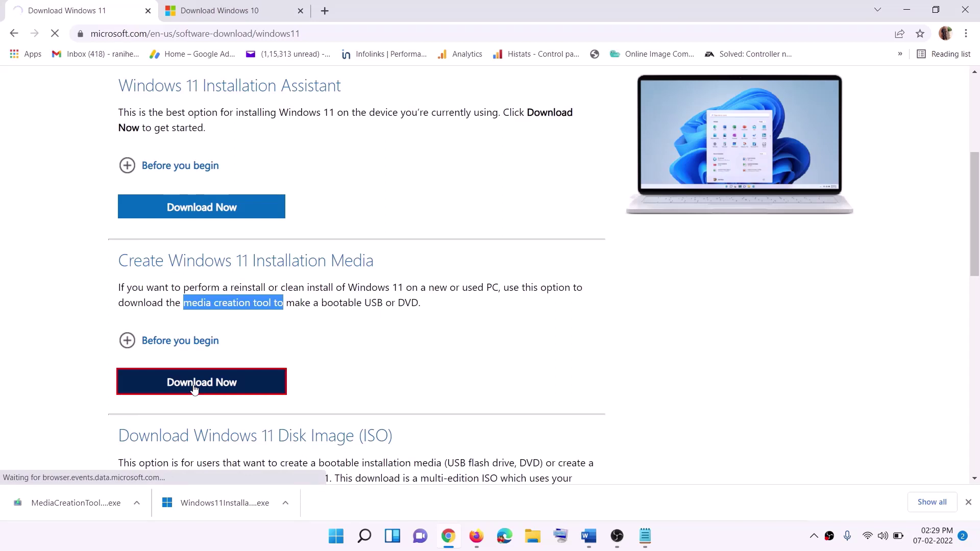
Run the downloaded Windows 11 media creation tool, allow it to make changes to the device, and accept the license terms.
left_click(69, 510)
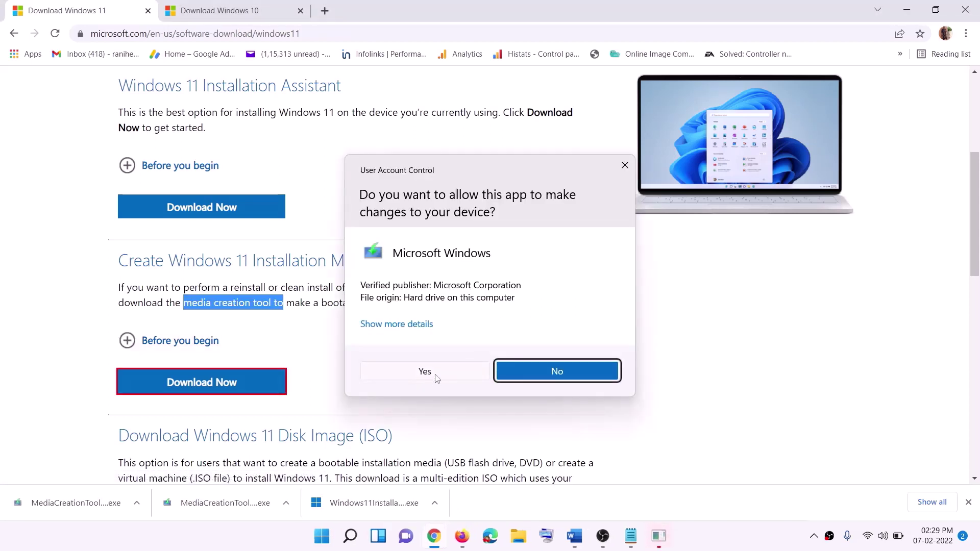
left_click(425, 372)
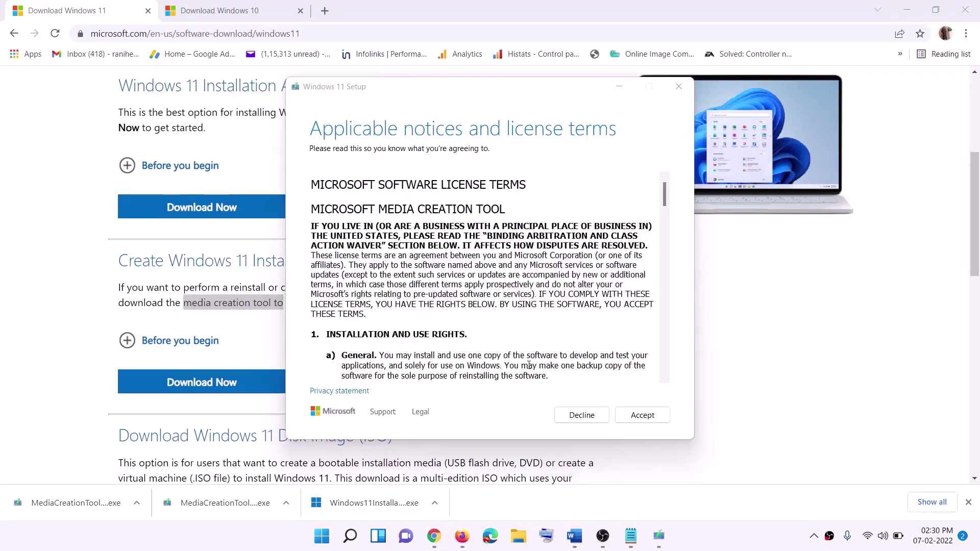
left_click(642, 415)
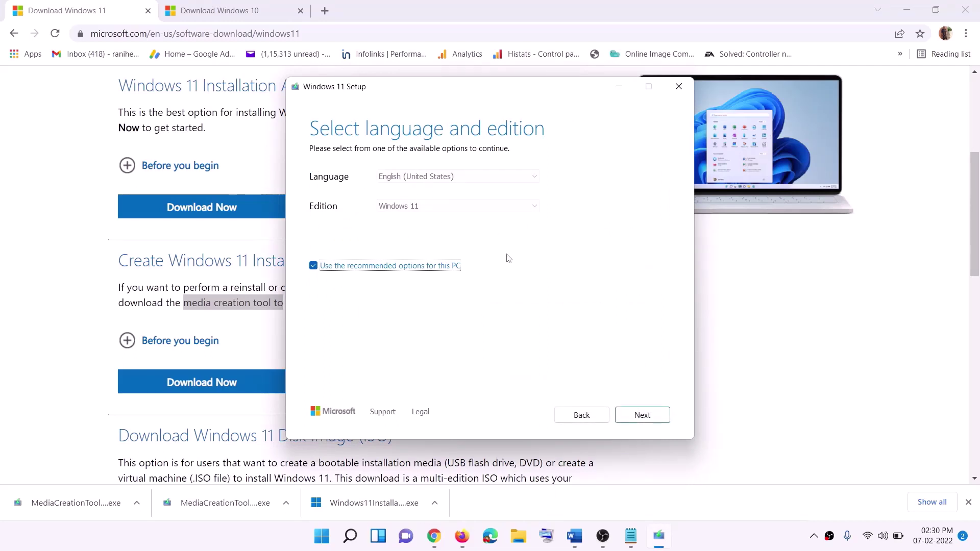
Keep the recommended language and edition, choose ISO file as the media, and save it as Windows on the Desktop.
left_click(636, 414)
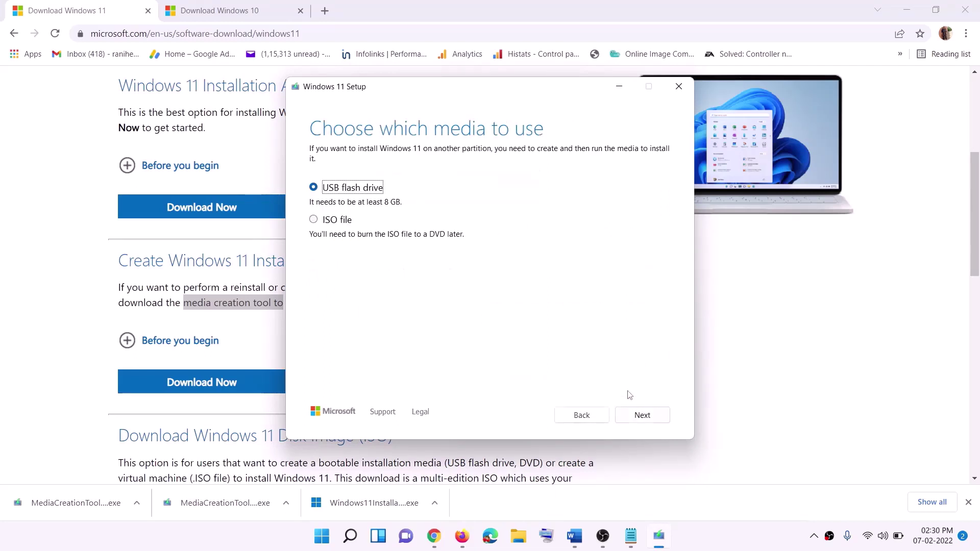
left_click(325, 220)
left_click(644, 416)
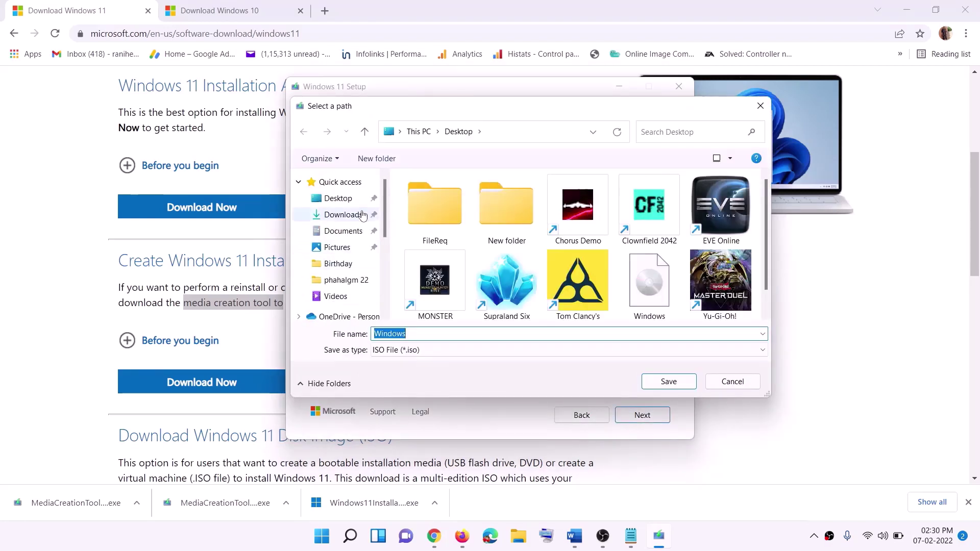
left_click(310, 203)
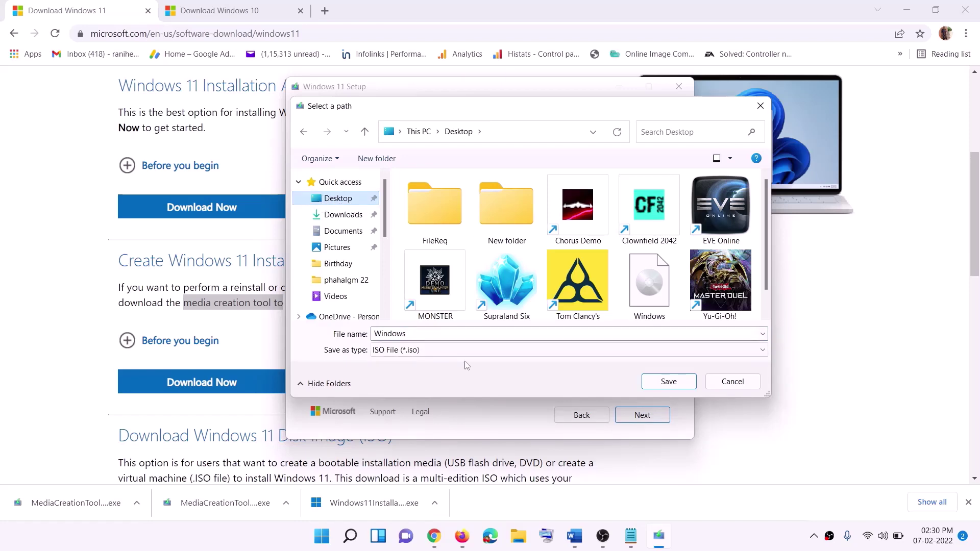
left_click(669, 382)
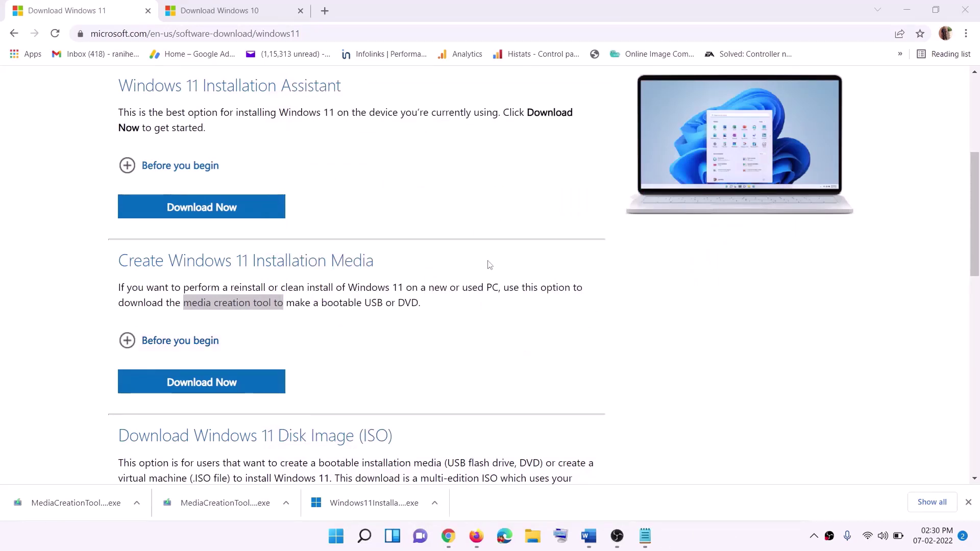
Show the desktop, reposition the Windows ISO file among the icons, and open it as a DVD drive.
key("super+d")
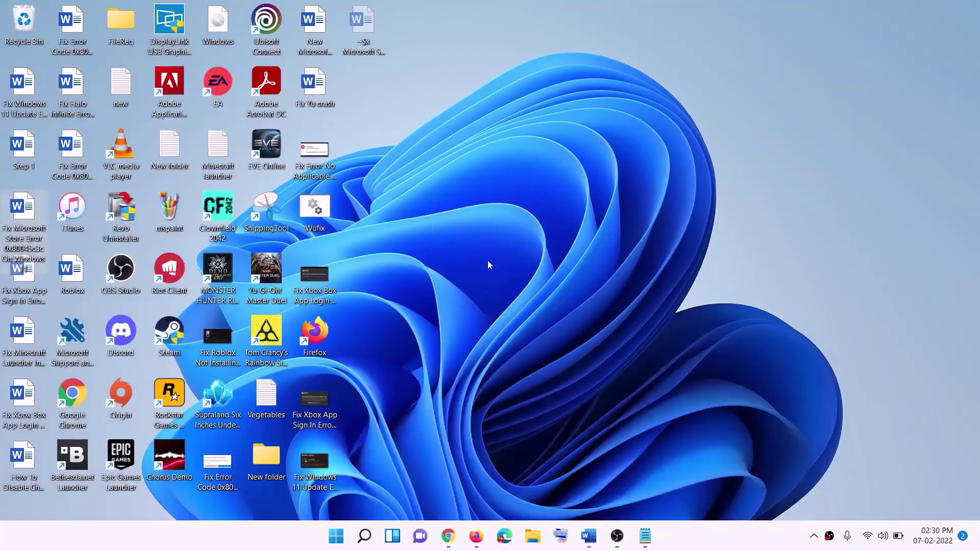
left_click_drag(223, 25, 394, 374)
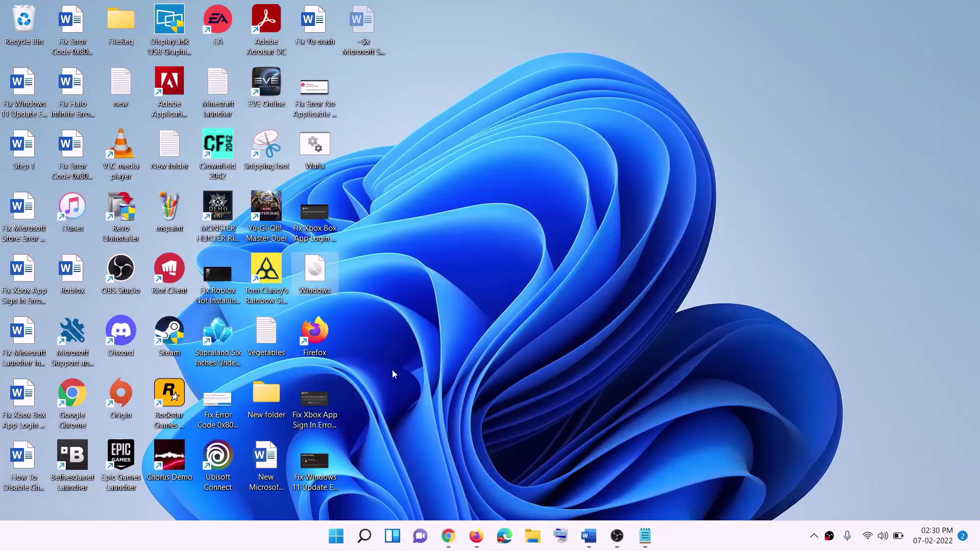
double_click(315, 276)
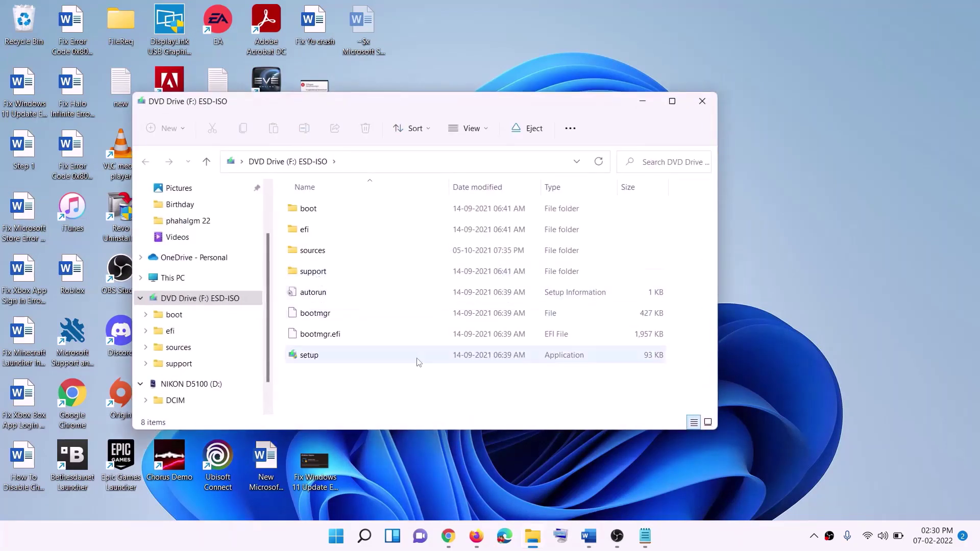
Run setup from the ESD-ISO drive, allow it to make changes to the device, and continue past the Install Windows 11 page.
left_click(312, 357)
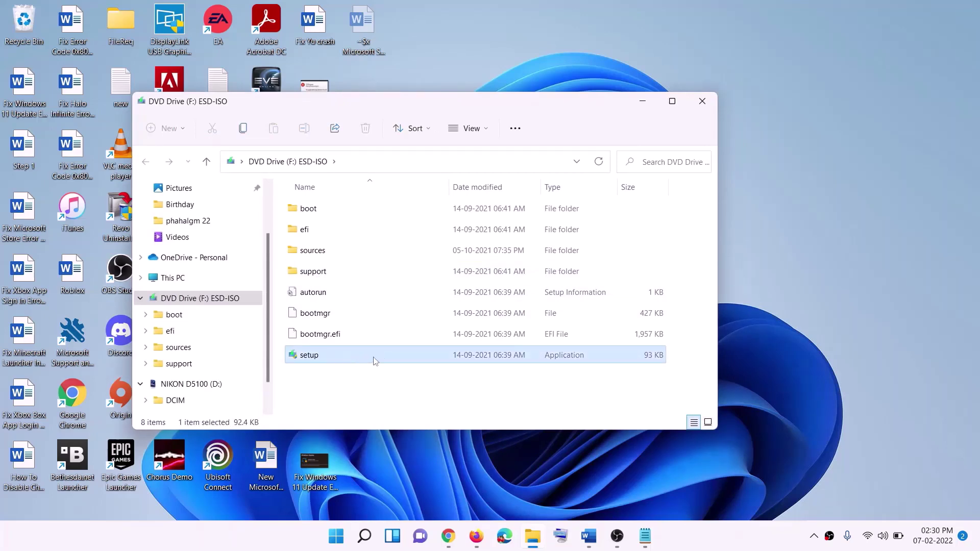
double_click(334, 354)
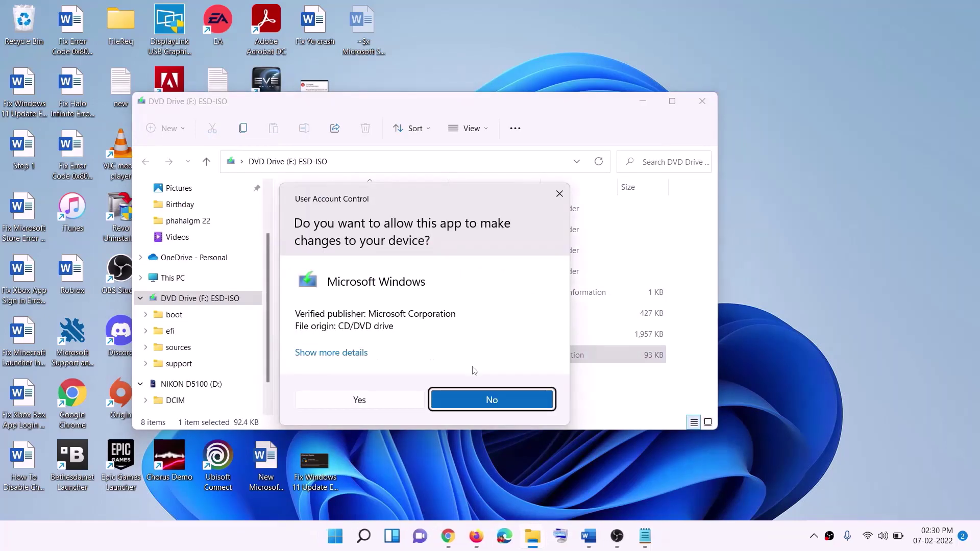
left_click(357, 400)
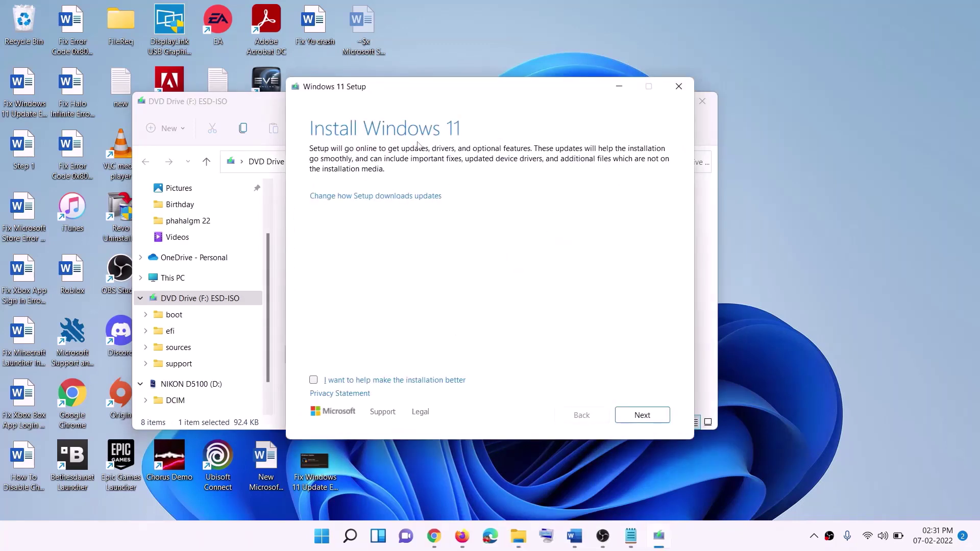
left_click(659, 413)
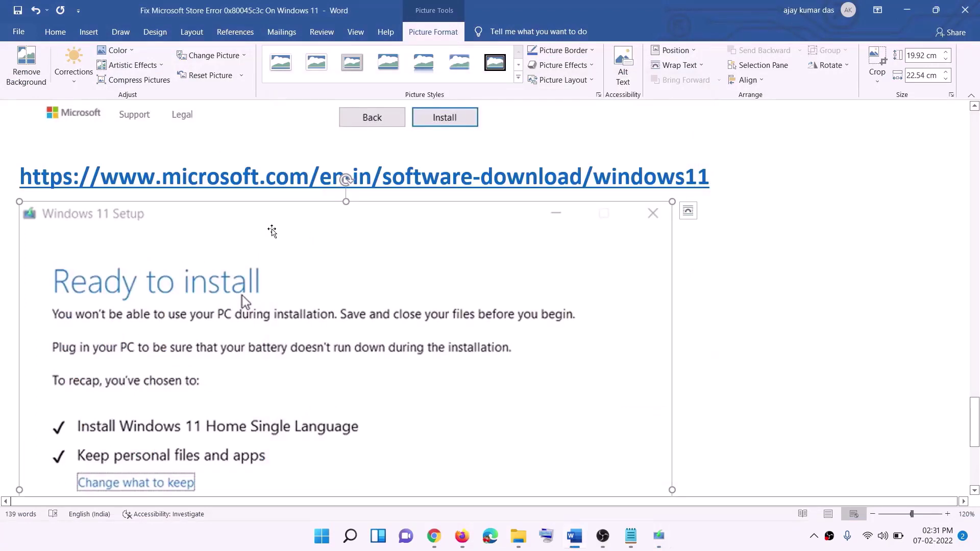
Review the Windows 11 "Ready to install" screenshot in the Word notes, including what to keep and the Install option.
scroll(227, 256, "down", 2)
scroll(227, 255, "down", 3)
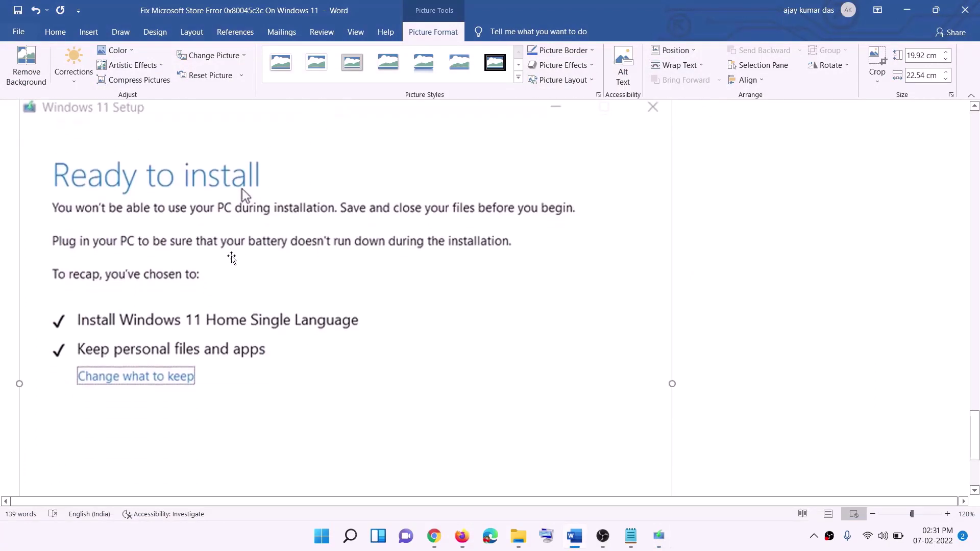
scroll(271, 201, "down", 1)
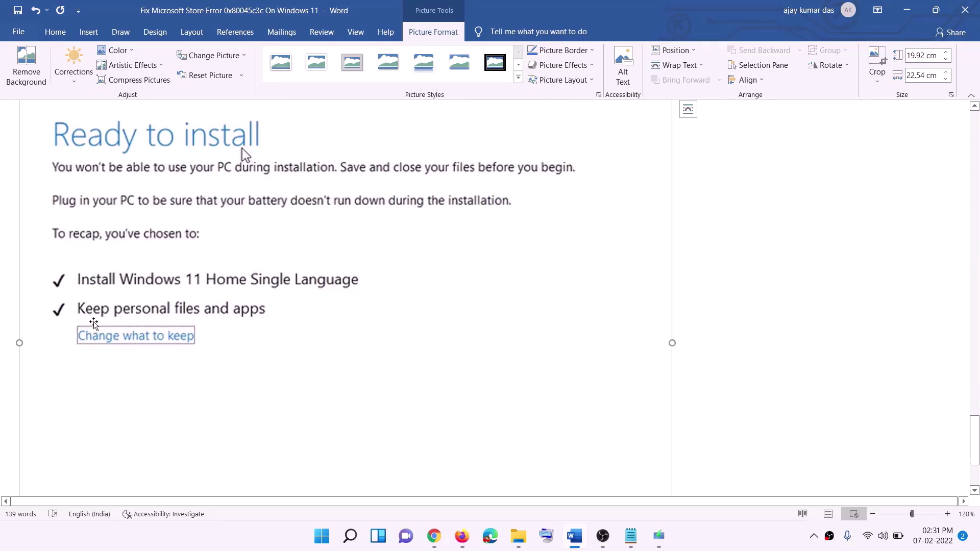
scroll(464, 357, "down", 3)
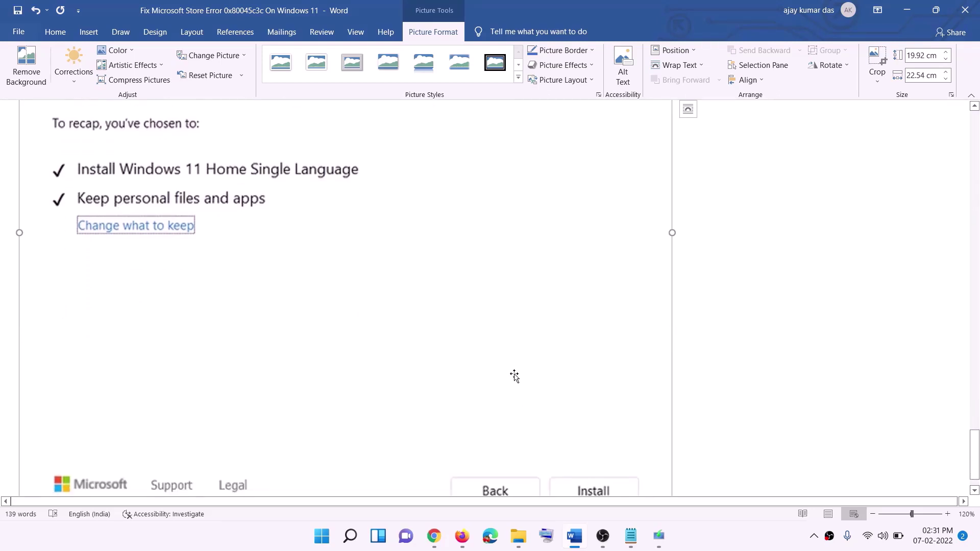
scroll(517, 376, "up", 7)
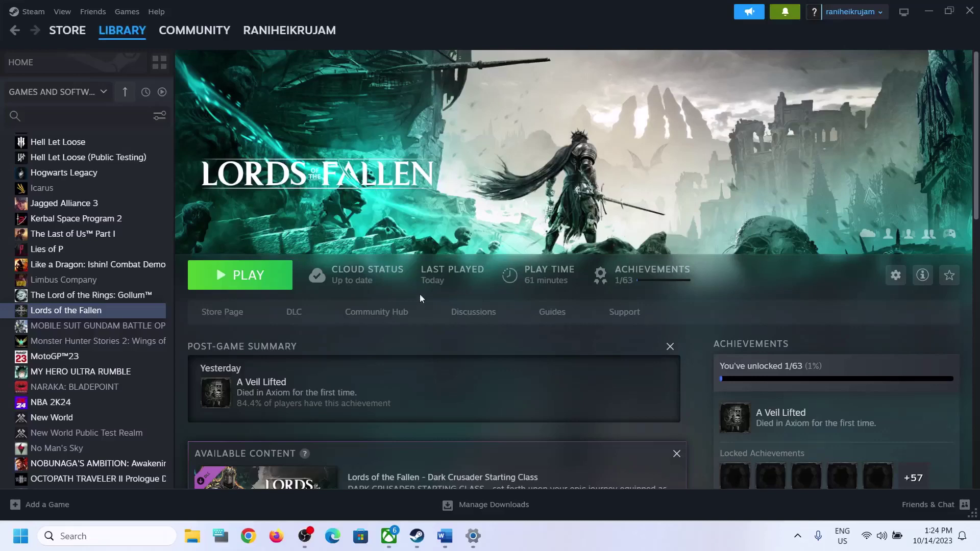
Switch to the Word notes, copy the Install DirectX link, and open it in Chrome.
left_click(445, 536)
left_click_drag(66, 362, 173, 363)
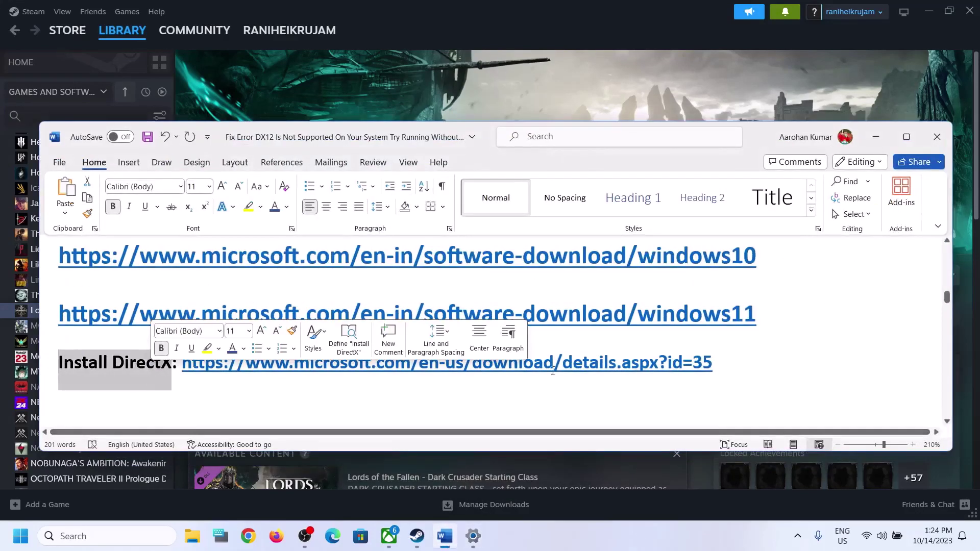
left_click_drag(714, 360, 184, 359)
key("ctrl+c")
left_click(249, 536)
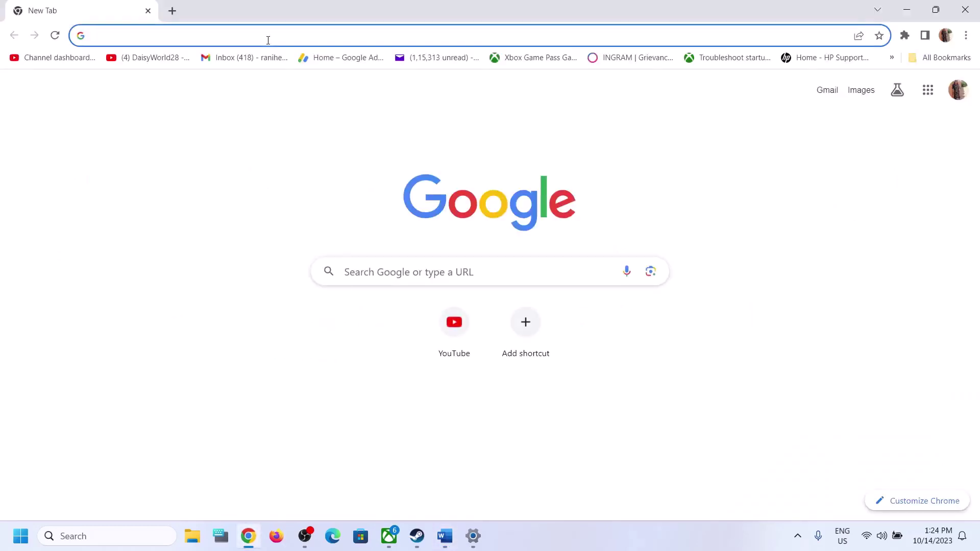
key("ctrl+v")
key("Return")
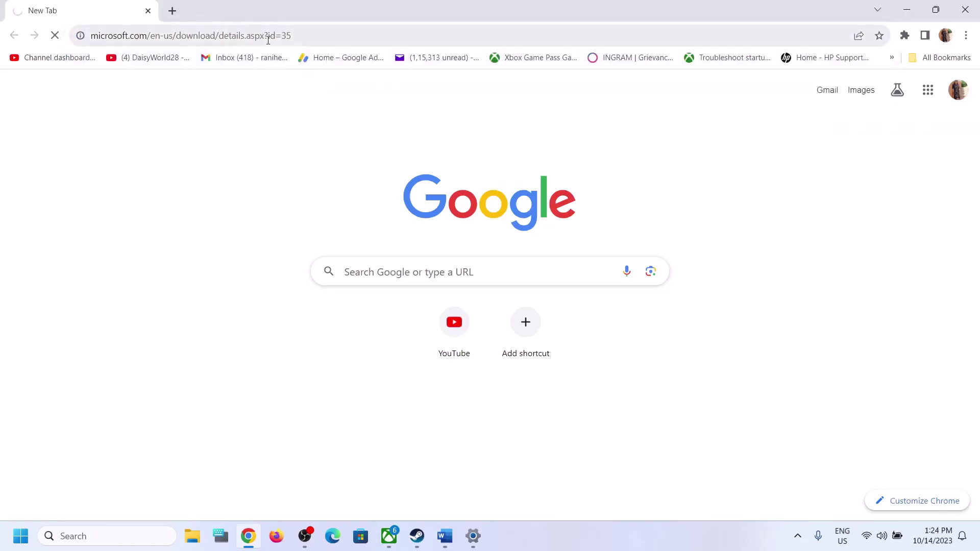
Download the English DirectX End-User Runtime, accept its agreement, decline the Bing Bar, and run the setup through to the finish.
scroll(442, 201, "down", 2)
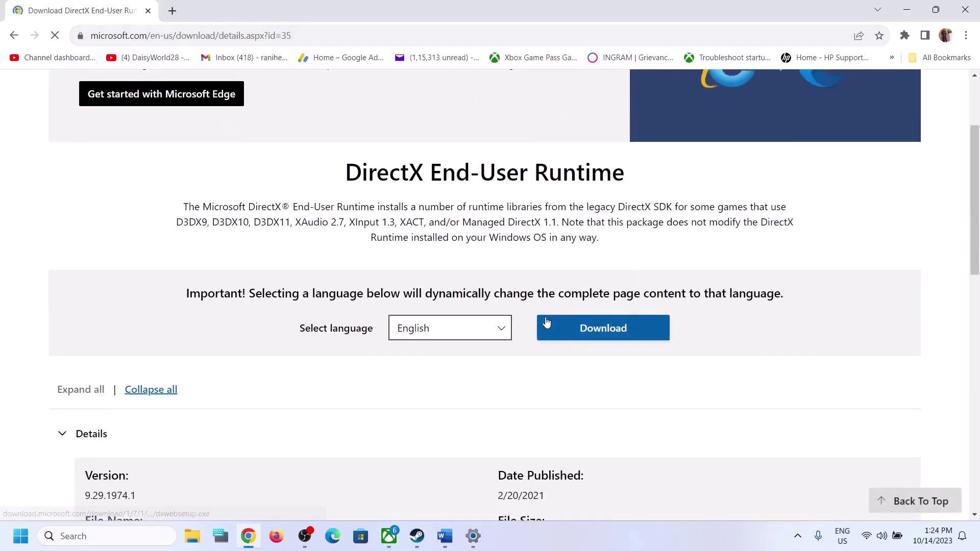
left_click(607, 331)
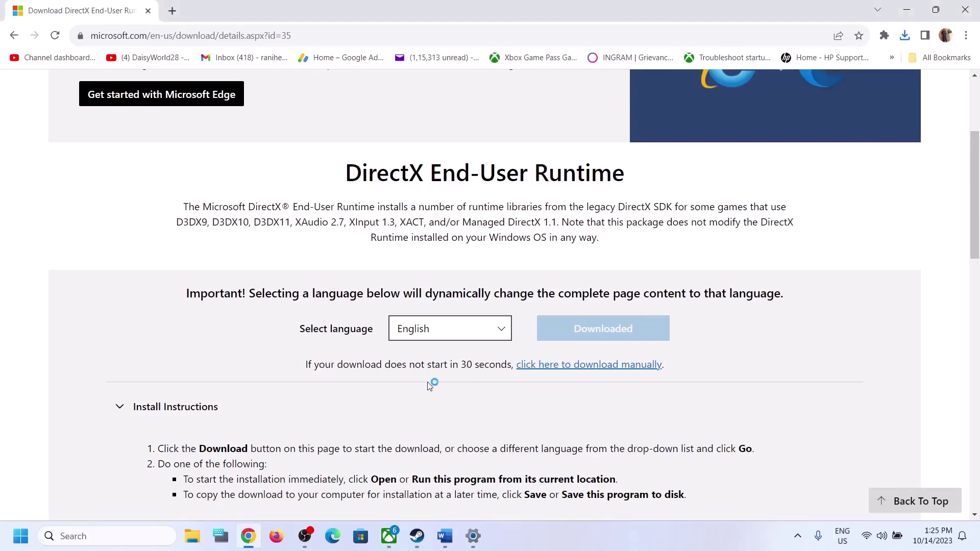
left_click(206, 236)
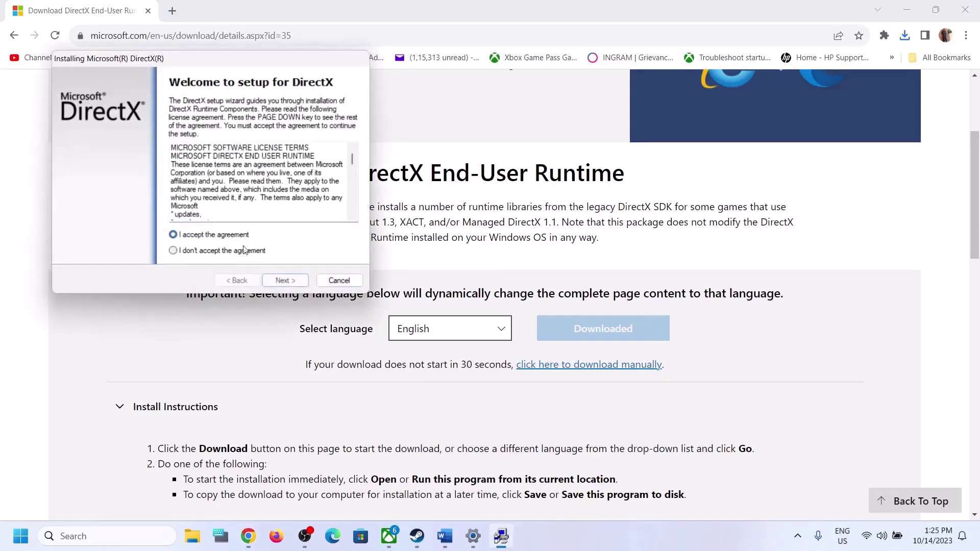
left_click(284, 280)
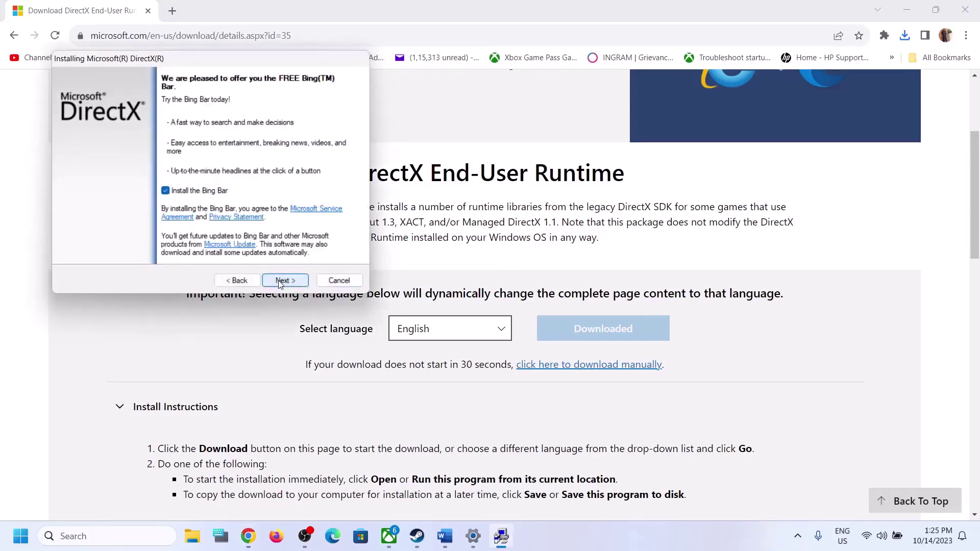
left_click(166, 192)
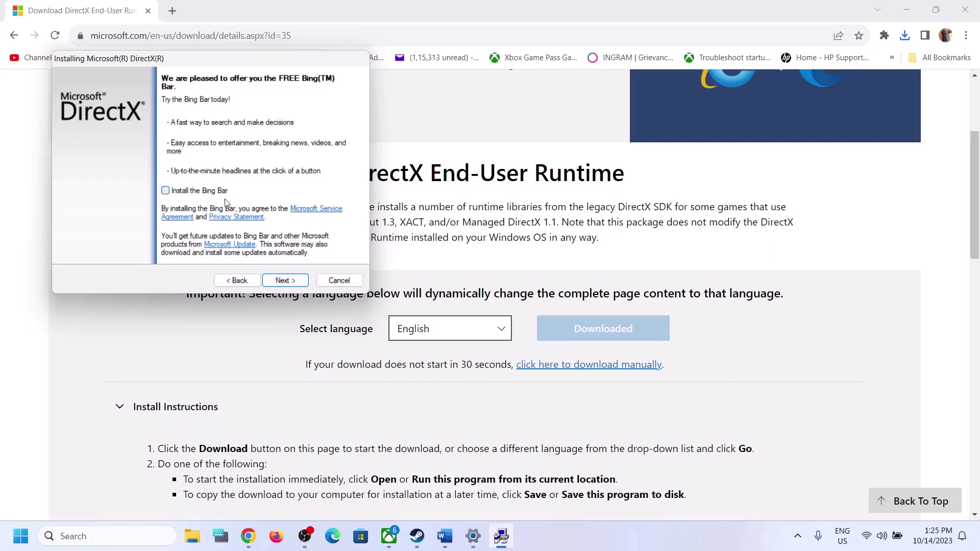
left_click(285, 280)
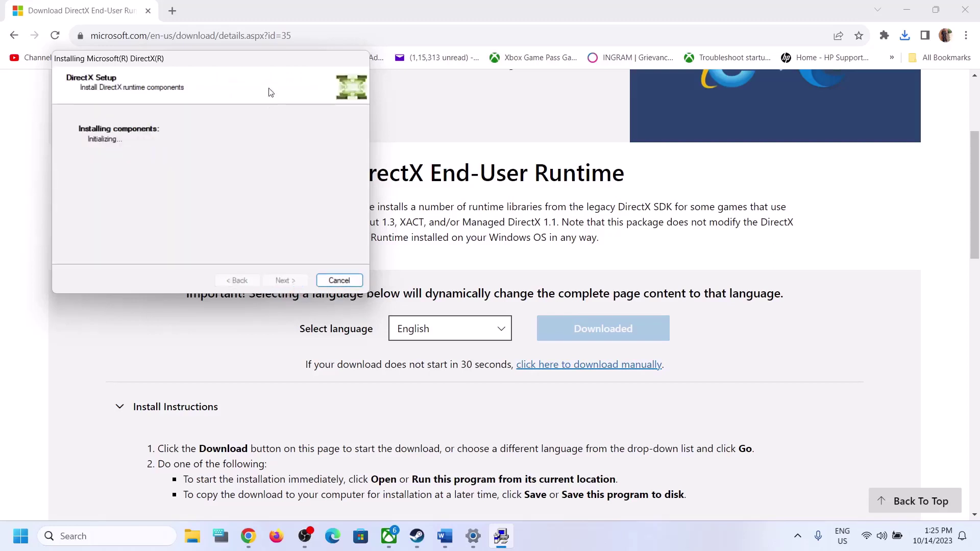
left_click_drag(266, 67, 555, 205)
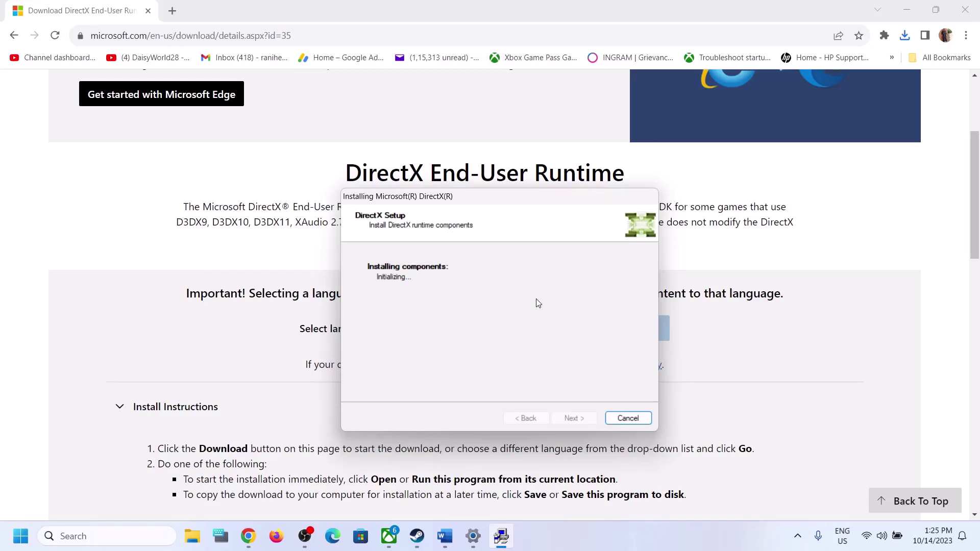
left_click(573, 419)
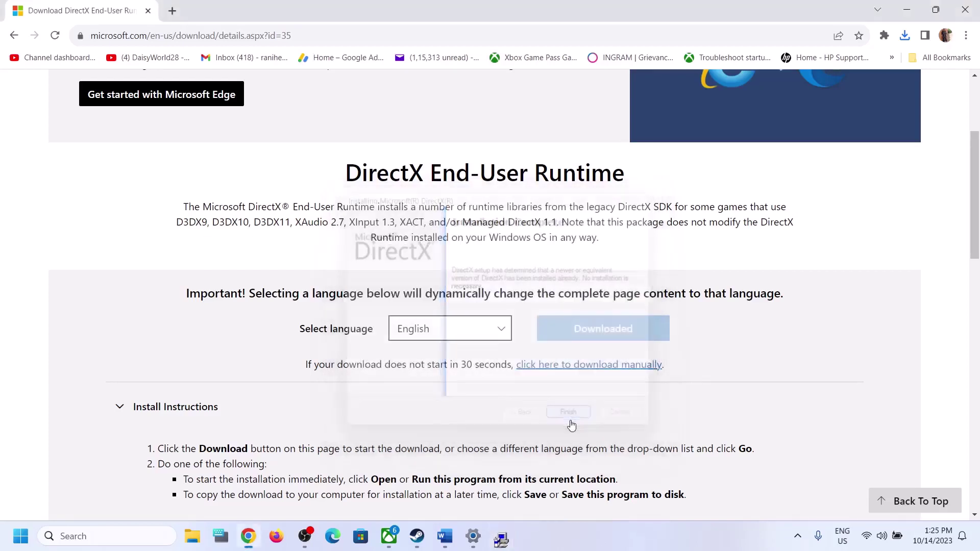
left_click(21, 536)
left_click(372, 492)
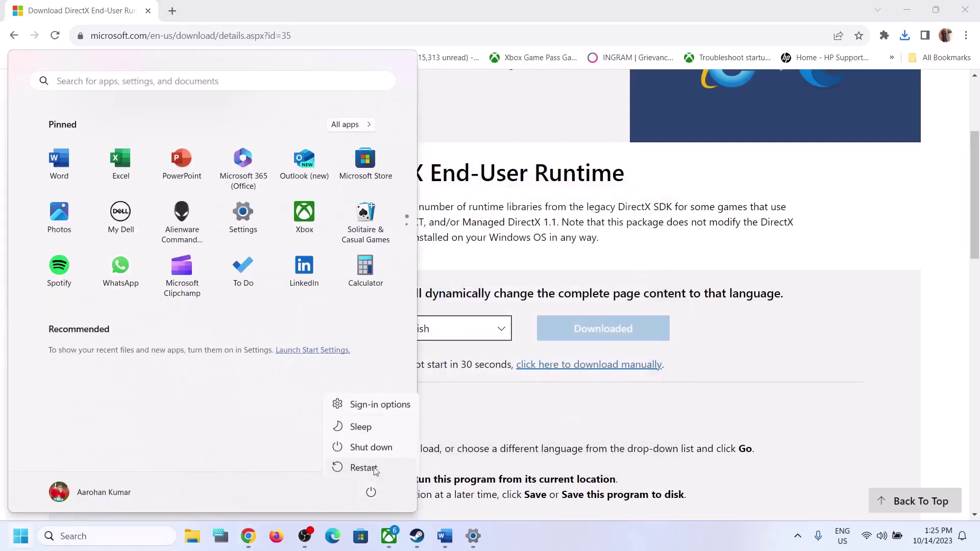
left_click(851, 315)
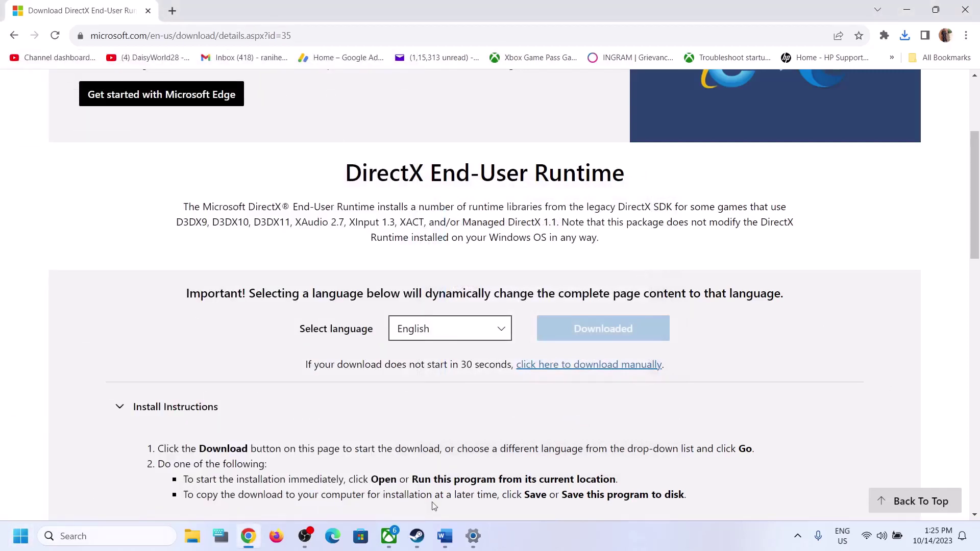
Switch to the Word notes, highlight the Step 5 instruction about enabling the discrete graphics card, and minimize the document.
left_click(417, 536)
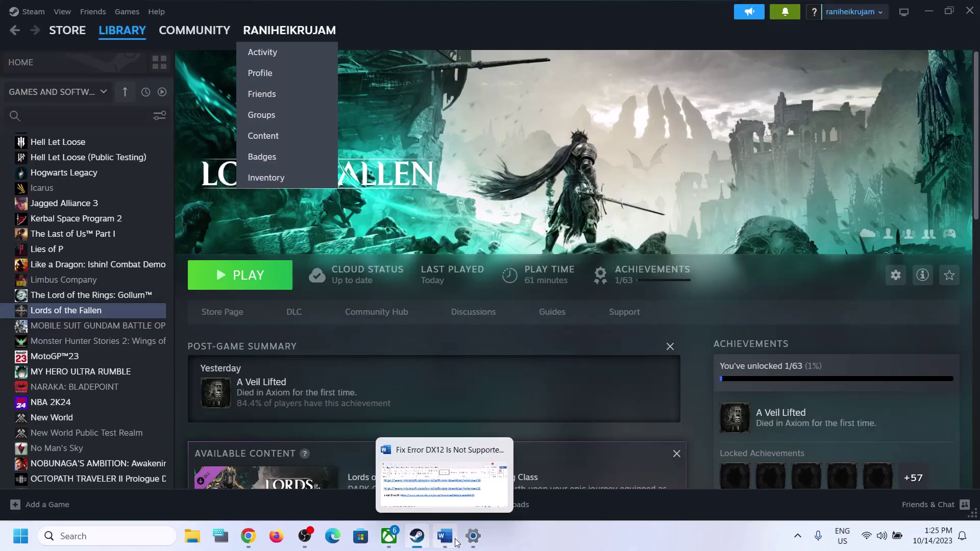
left_click(457, 543)
scroll(194, 296, "down", 4)
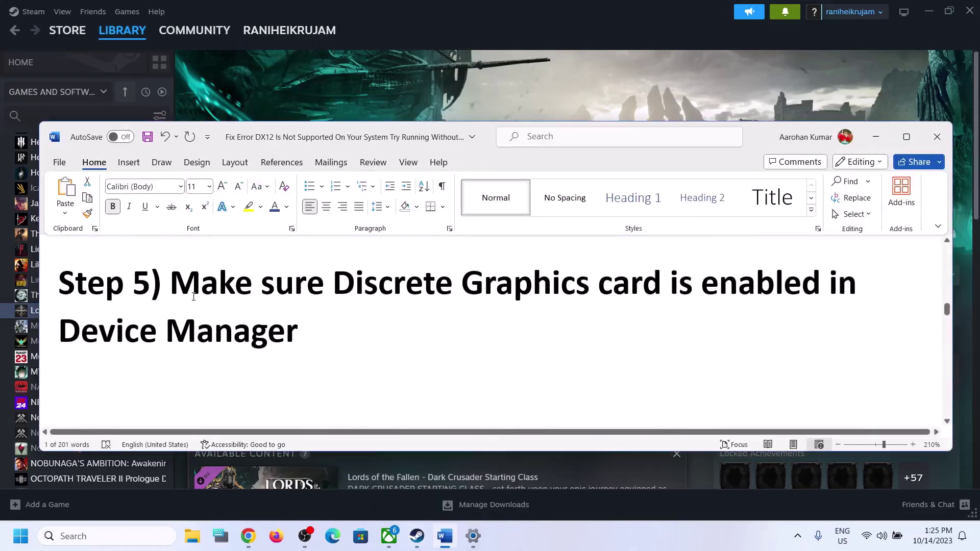
left_click_drag(179, 281, 771, 319)
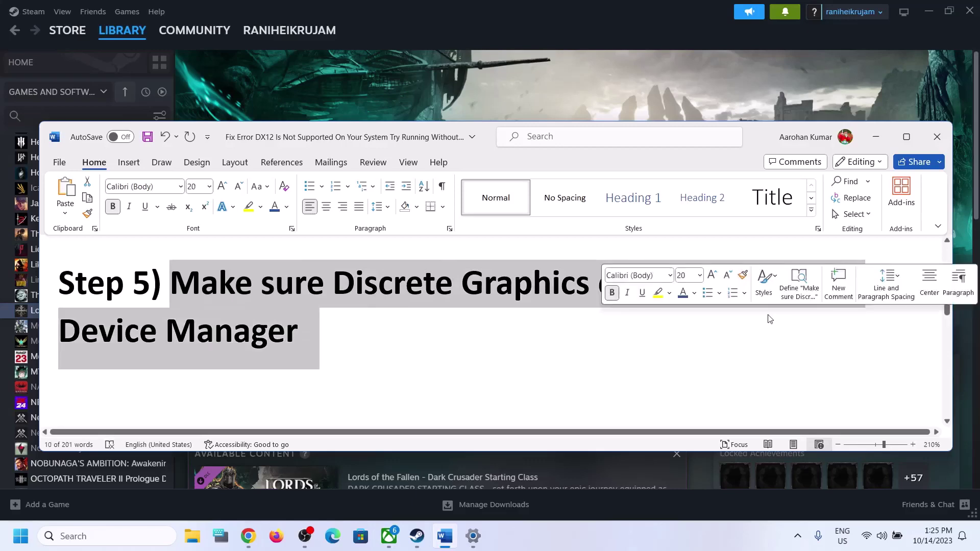
left_click(876, 137)
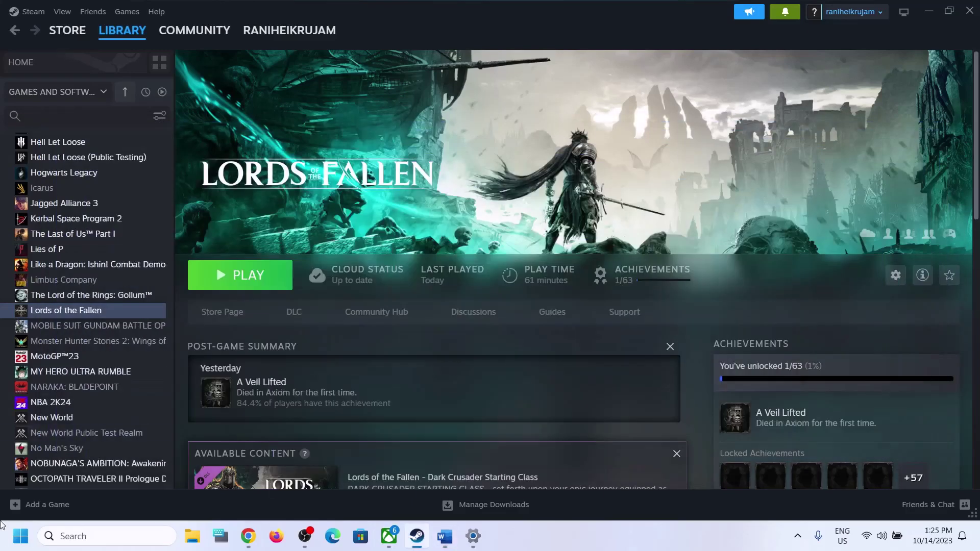
Open Device Manager and move its window toward the middle of the screen.
right_click(19, 542)
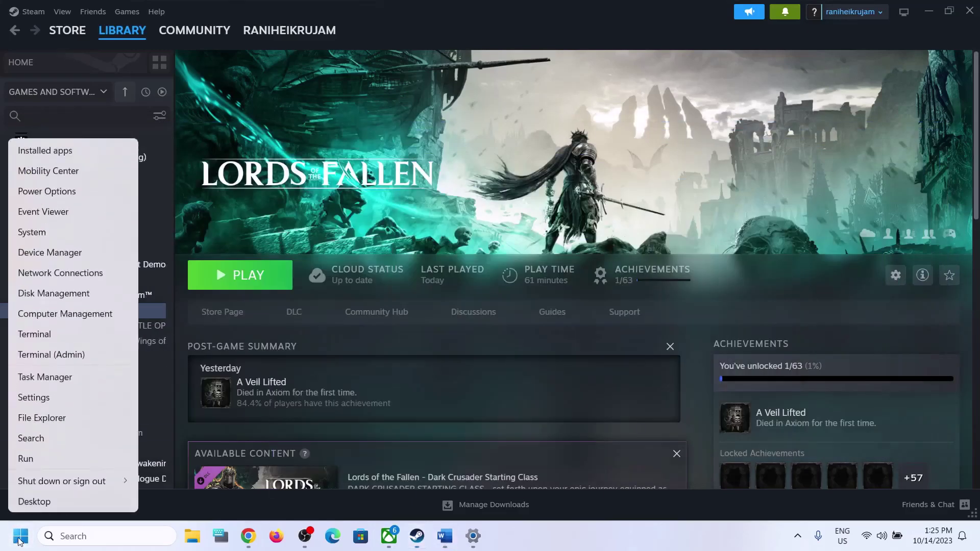
left_click(79, 256)
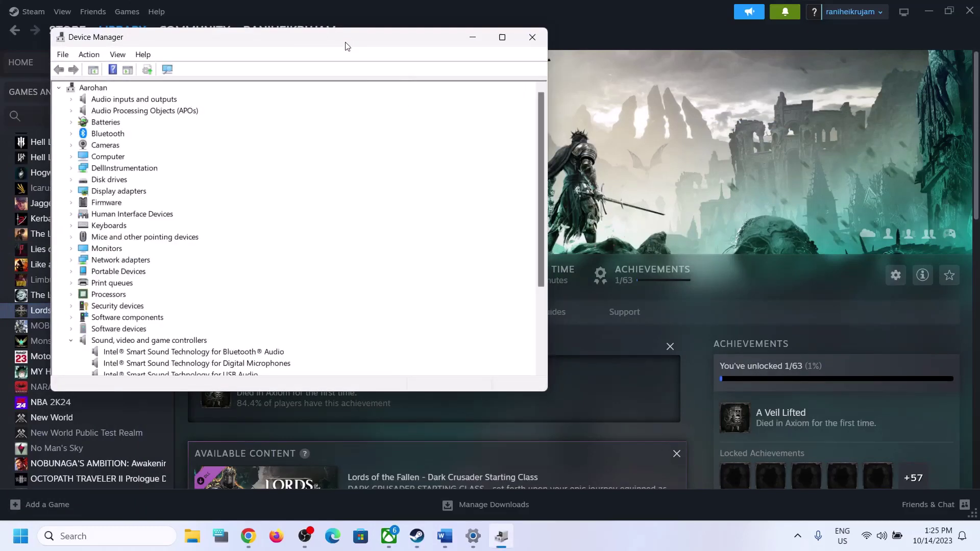
left_click_drag(346, 46, 606, 95)
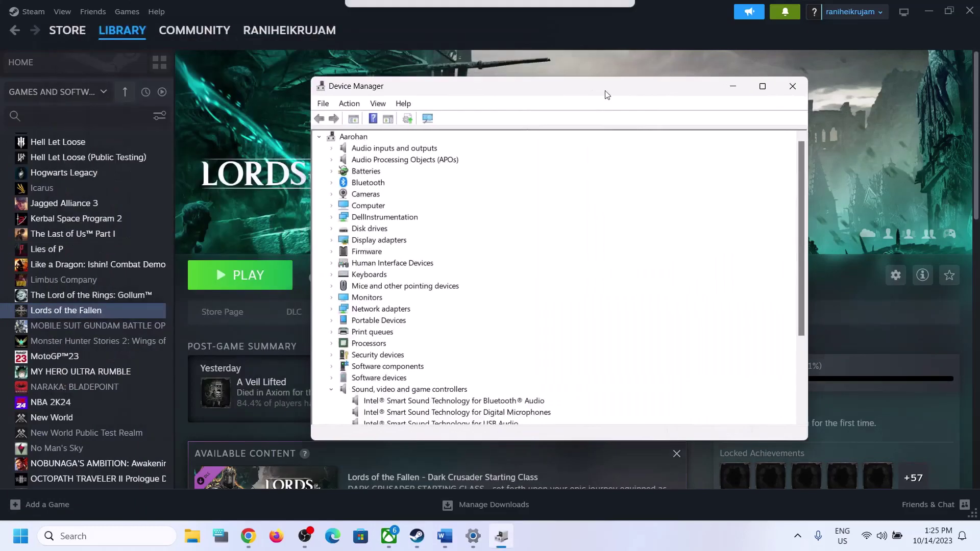
Expand the display adapters in Device Manager and select the NVIDIA GeForce RTX 3050 Laptop GPU.
left_click(364, 240)
left_click(331, 240)
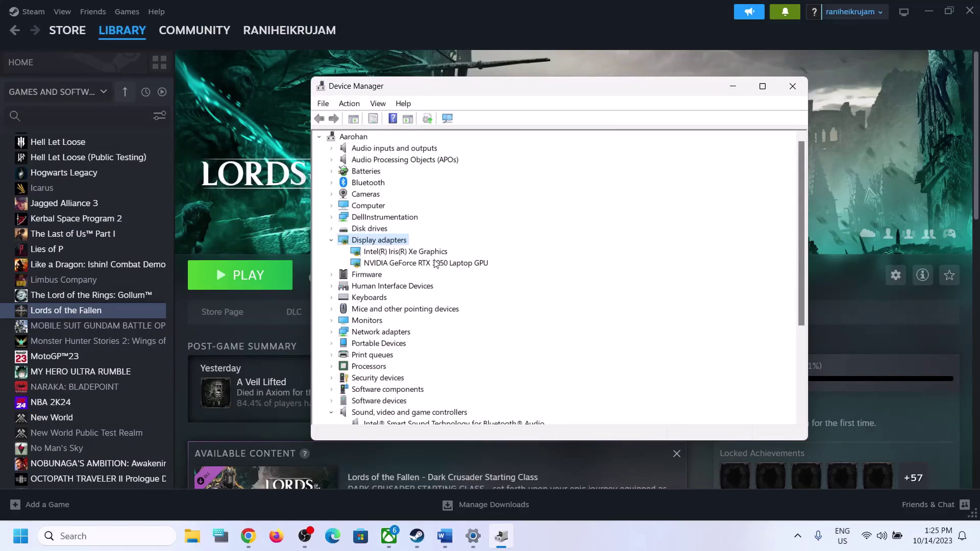
left_click(399, 264)
left_click(401, 252)
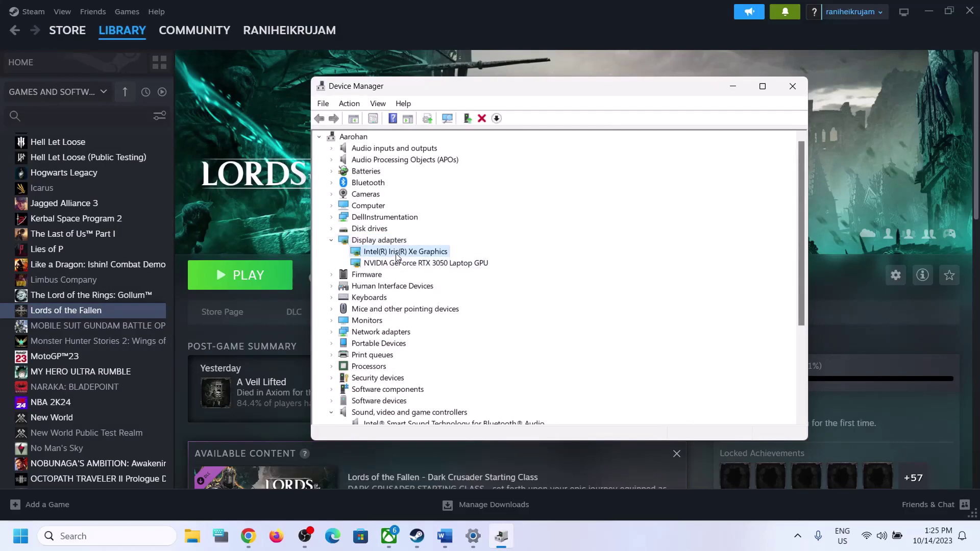
left_click(391, 265)
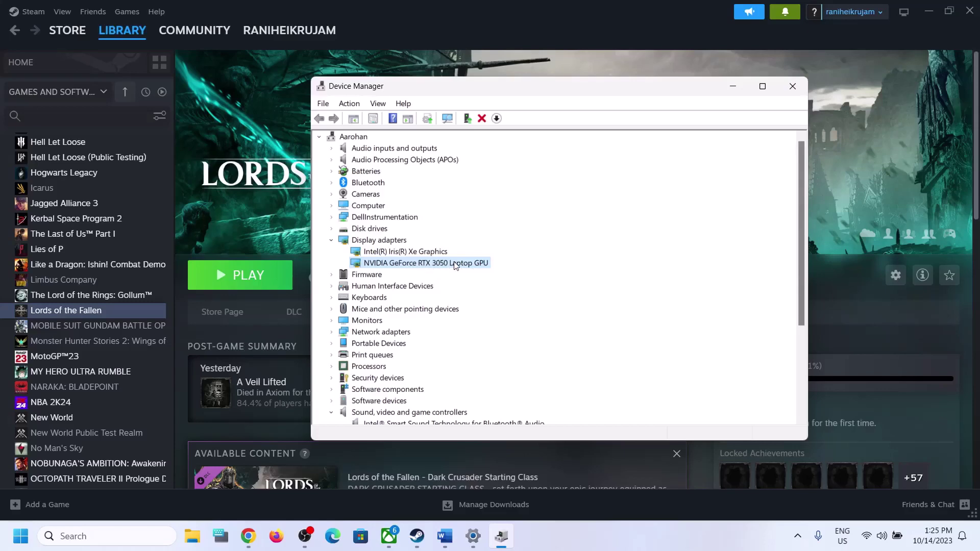
Check the NVIDIA GPU's device options to see whether it is enabled, and close Device Manager.
right_click(418, 266)
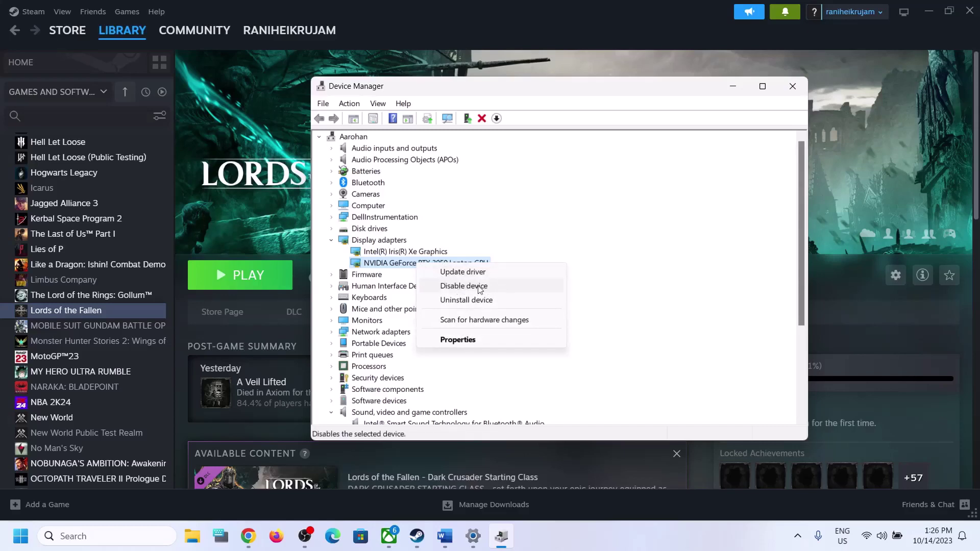
left_click(397, 268)
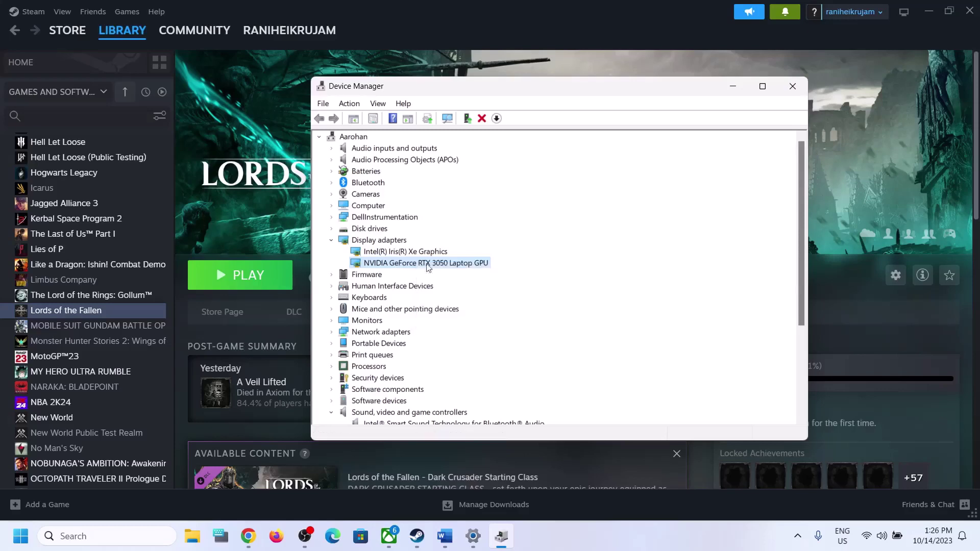
right_click(403, 268)
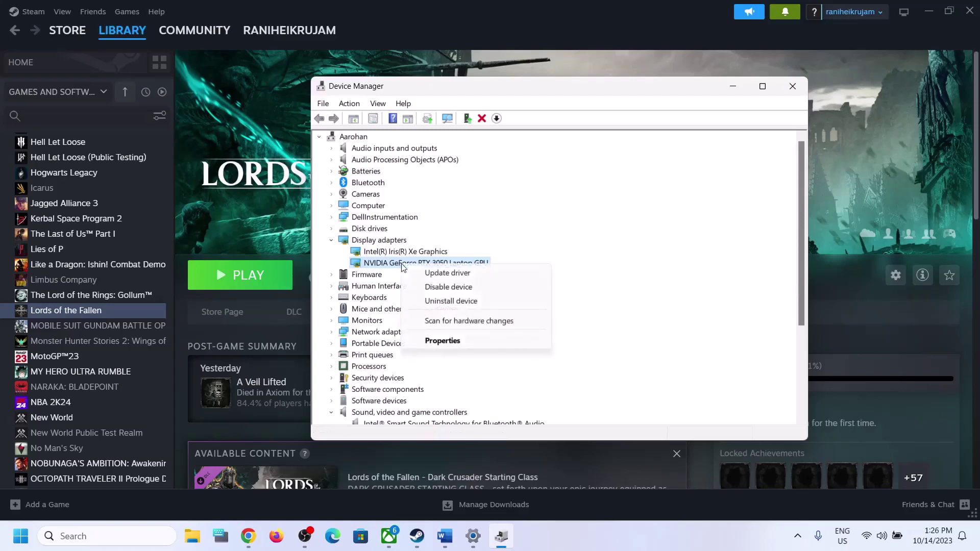
left_click(379, 268)
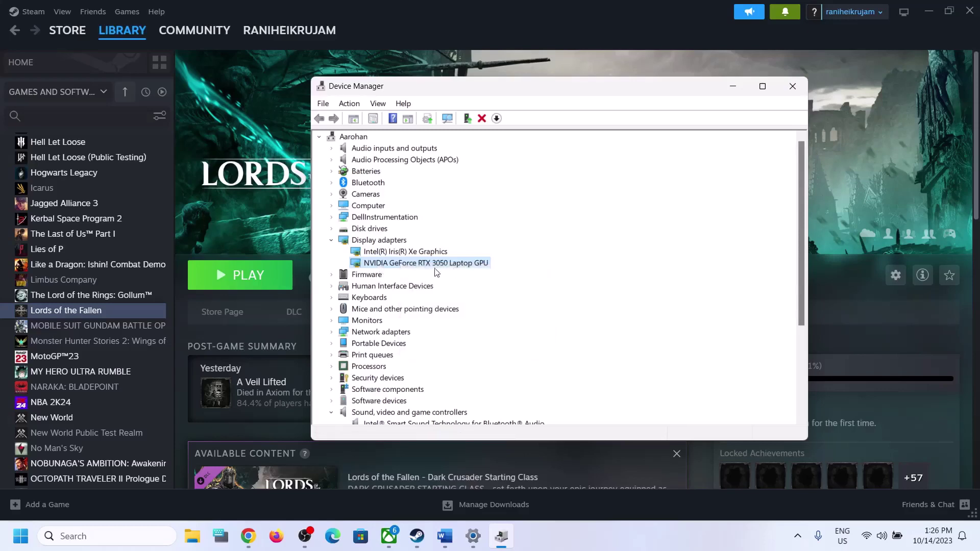
right_click(423, 266)
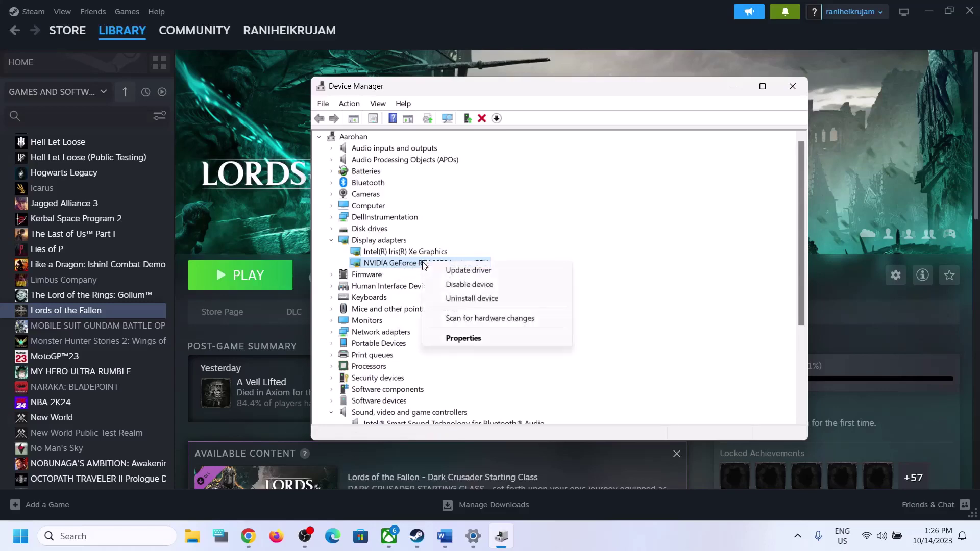
left_click(394, 268)
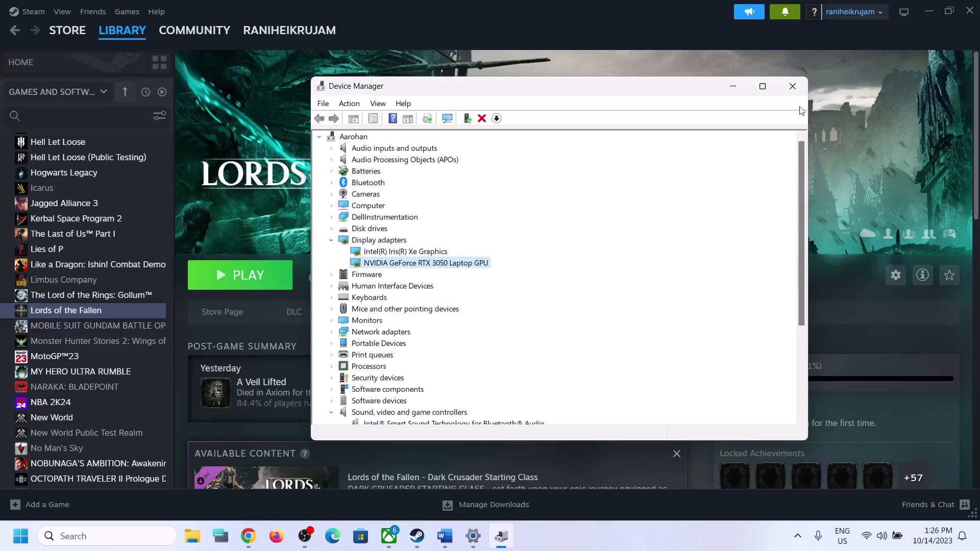
left_click(793, 87)
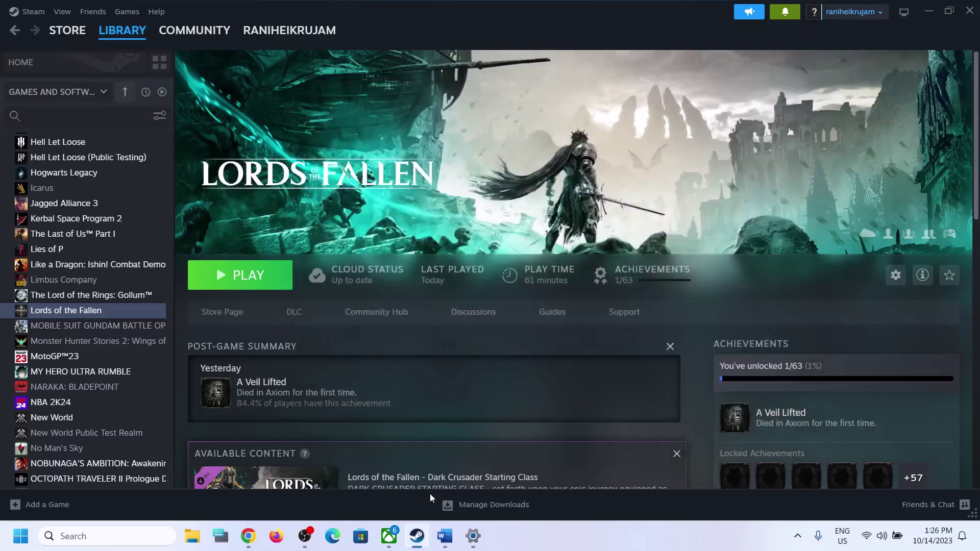
Switch to the Word notes and highlight the Step 6 instruction about connecting the monitor's display cable to the graphics card slot.
mouse_move(448, 539)
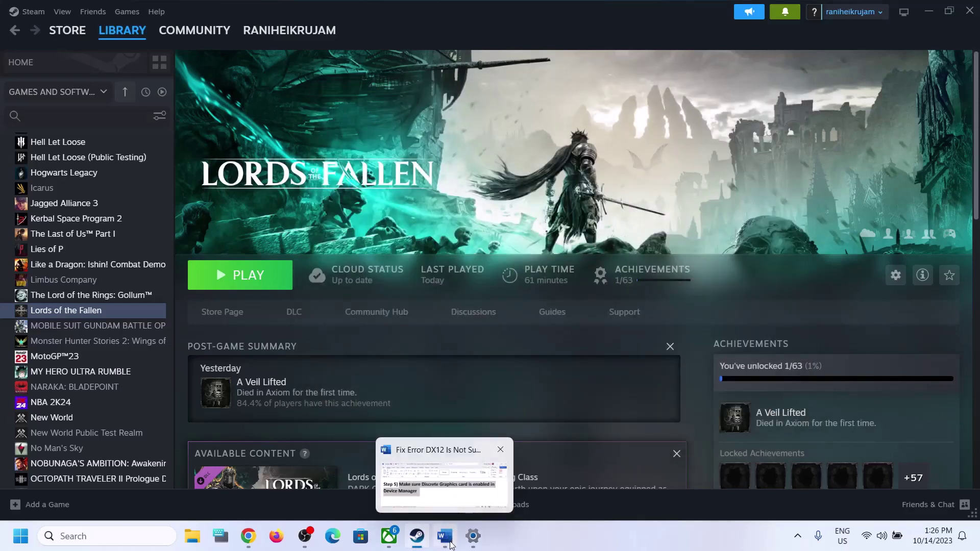
left_click(451, 540)
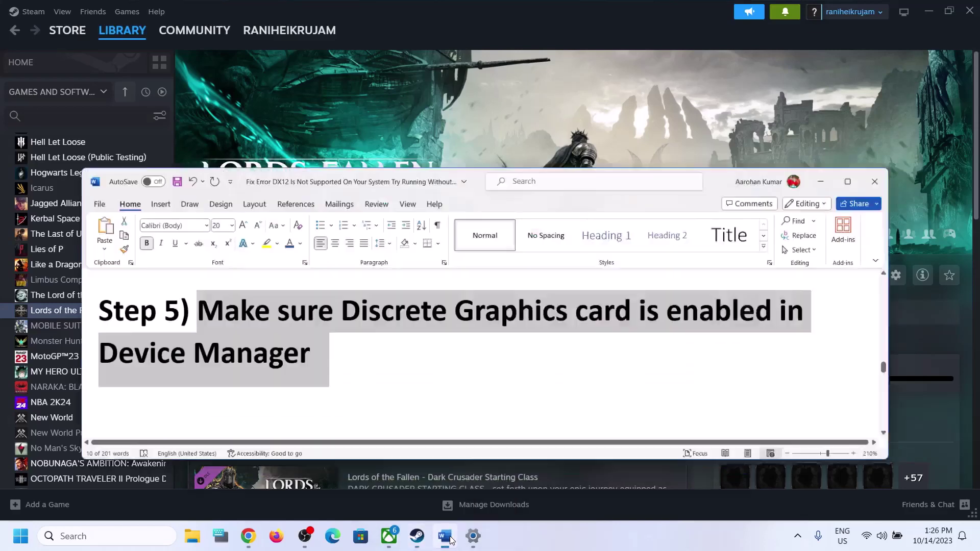
scroll(432, 344, "down", 3)
scroll(431, 347, "down", 1)
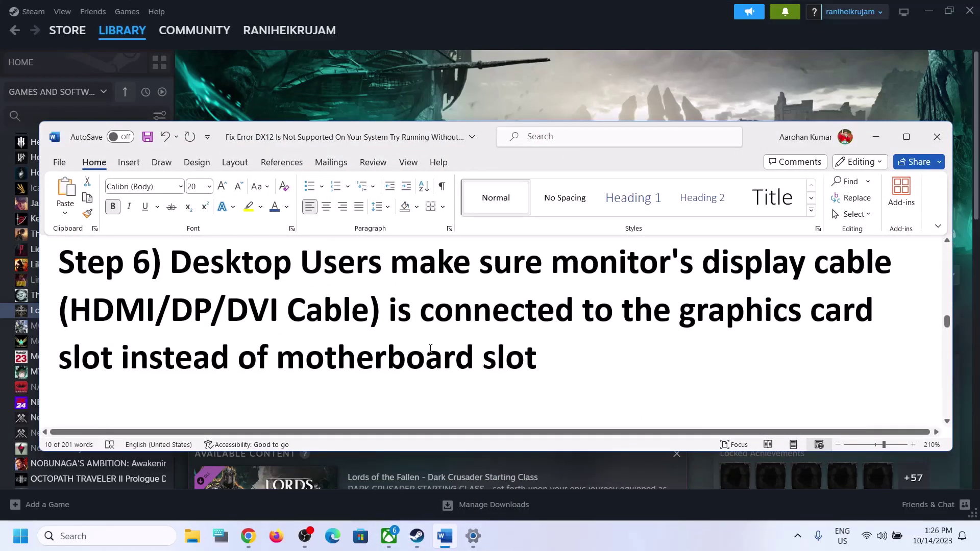
scroll(357, 326, "up", 1)
scroll(209, 281, "down", 2)
left_click_drag(170, 263, 539, 357)
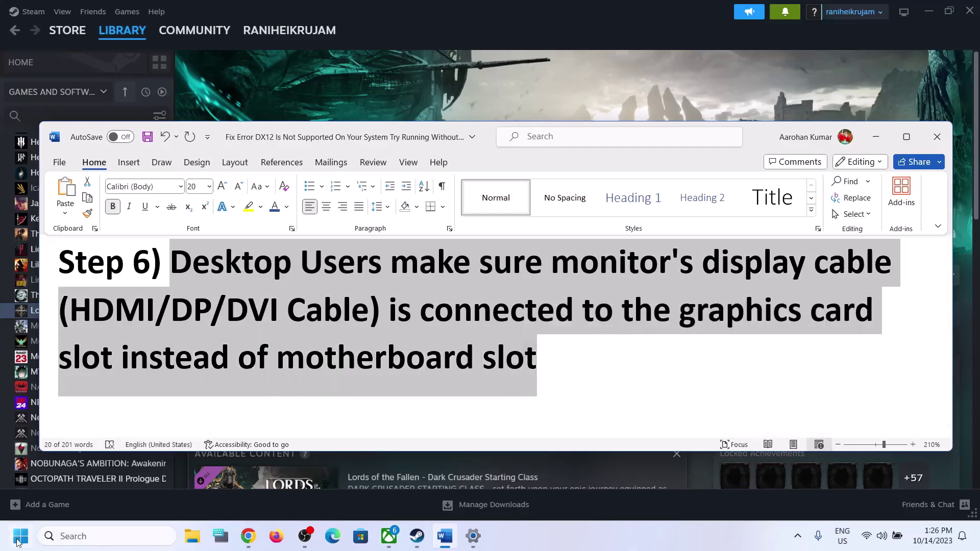
Reopen Device Manager and inspect the Intel Iris Xe and NVIDIA GeForce RTX 3050 entries under the display adapters.
right_click(23, 536)
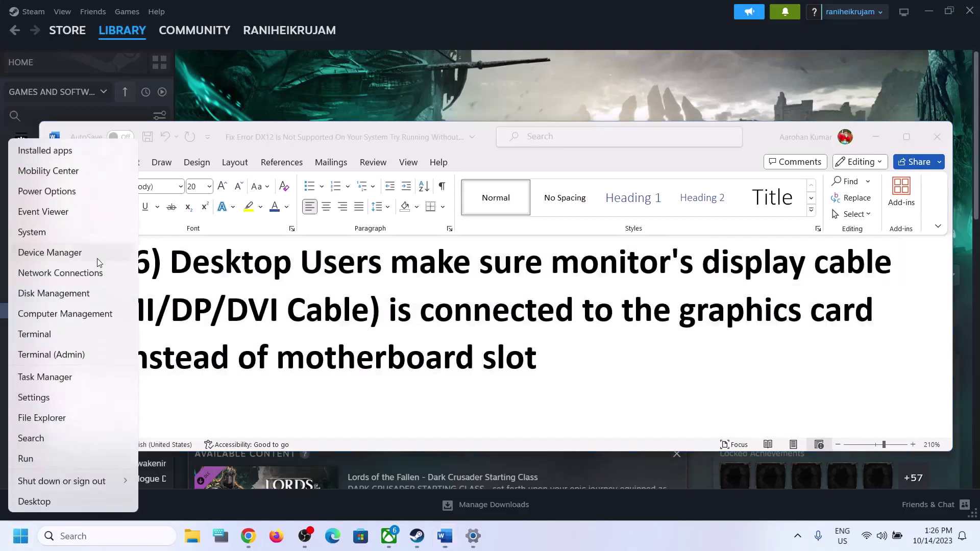
left_click(47, 255)
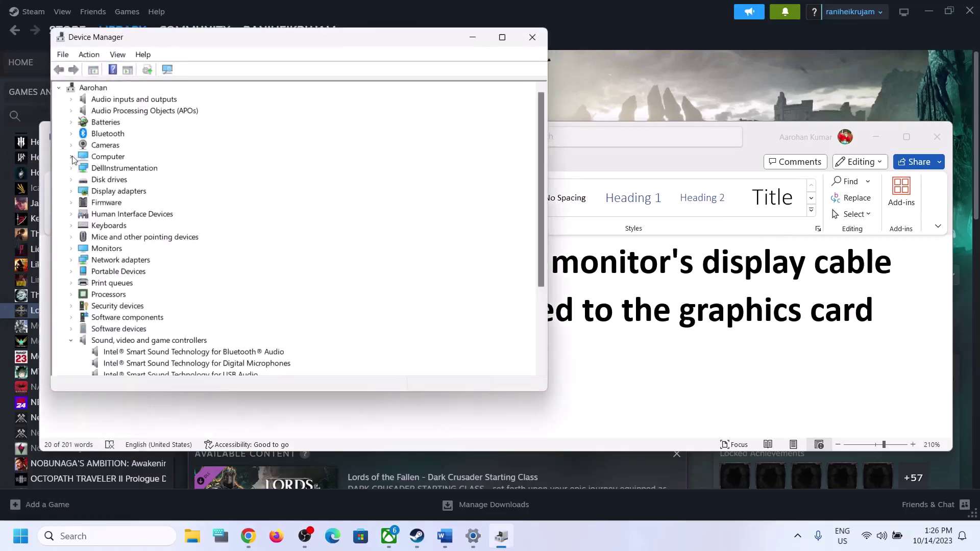
left_click(71, 192)
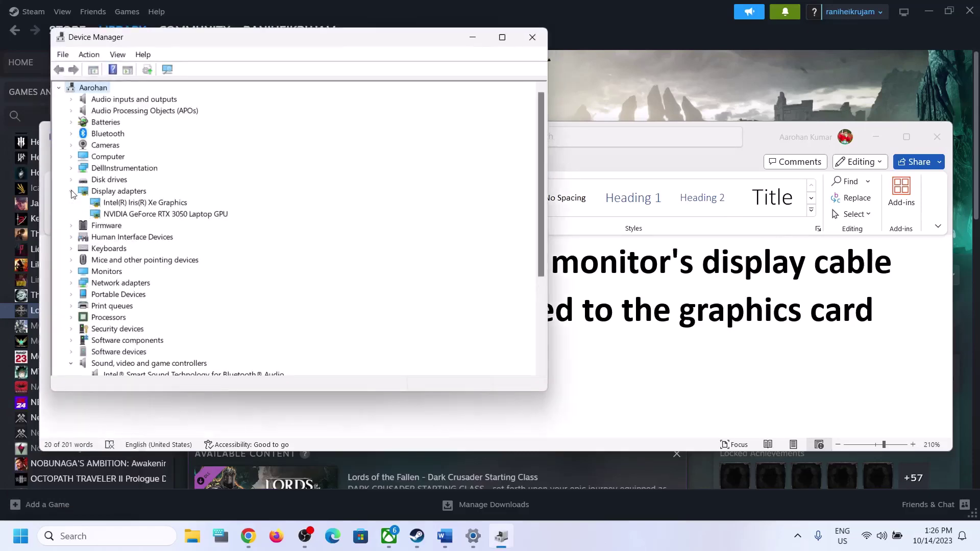
left_click(152, 204)
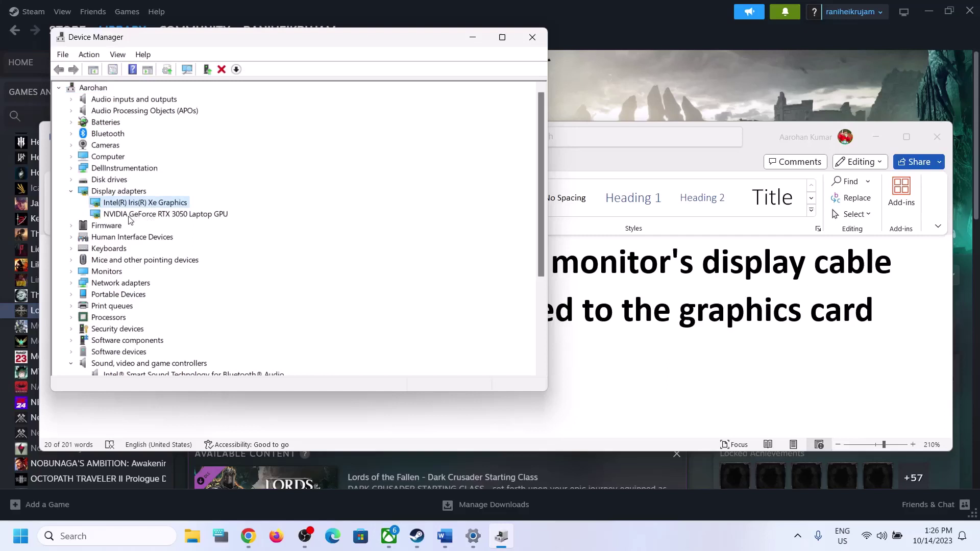
left_click(129, 215)
left_click(127, 208)
Switch back to the Word notes and highlight the display cable types named in Step 6.
key("alt+Tab")
left_click(108, 315)
left_click_drag(71, 312, 342, 312)
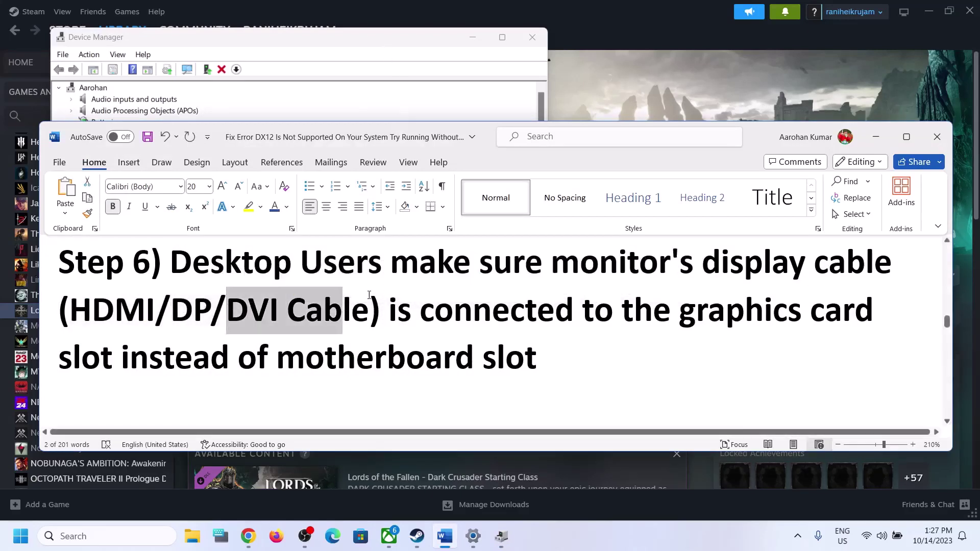
Return to Device Manager, compare the integrated Intel adapter with the dedicated NVIDIA one, and close the window.
left_click(386, 47)
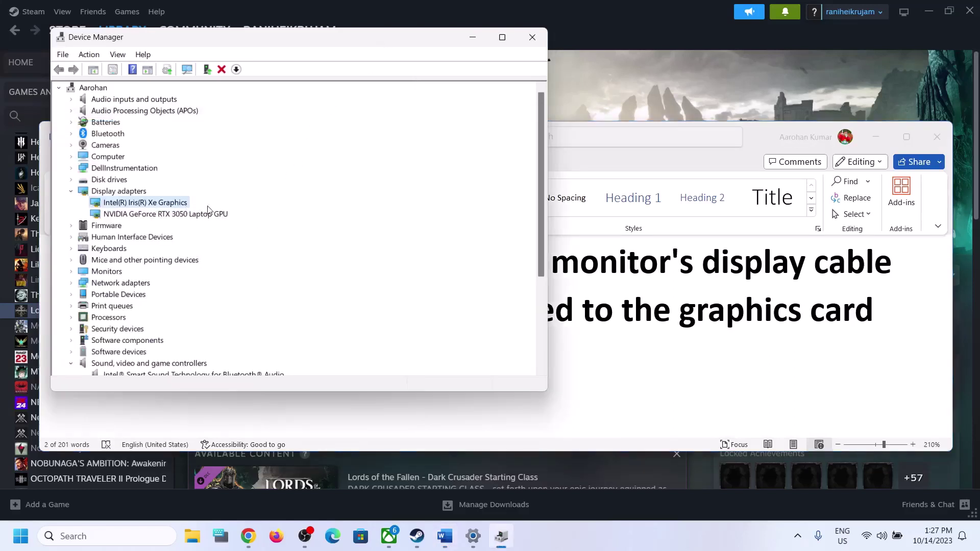
left_click(156, 217)
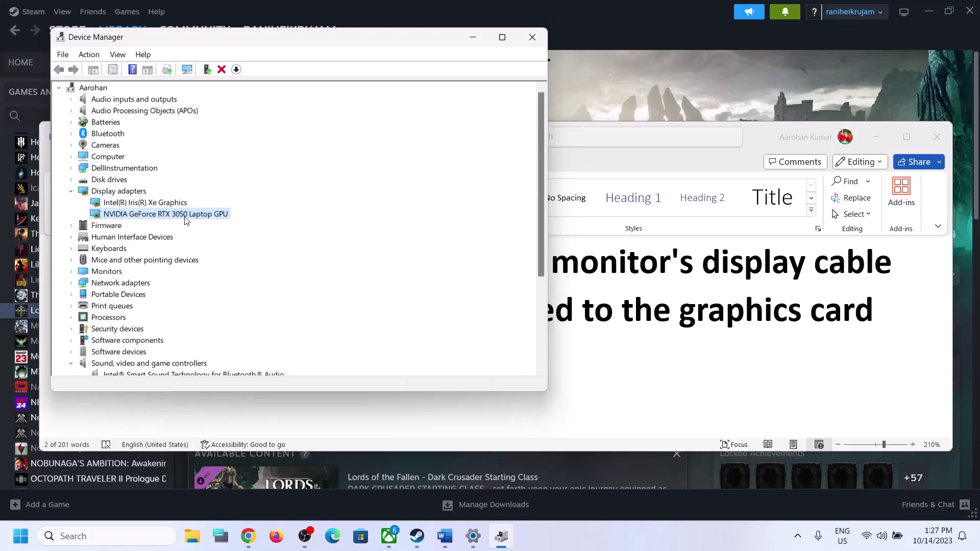
left_click(174, 201)
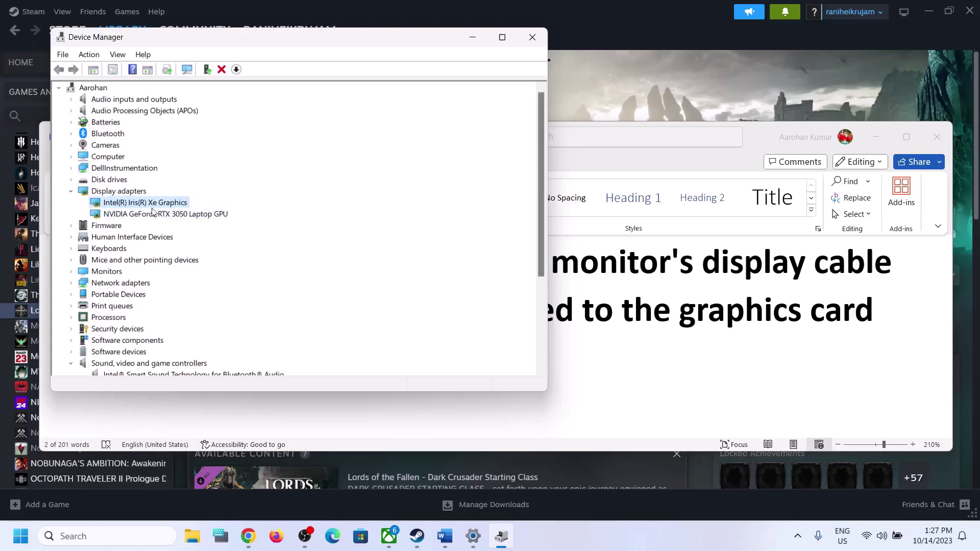
left_click(159, 215)
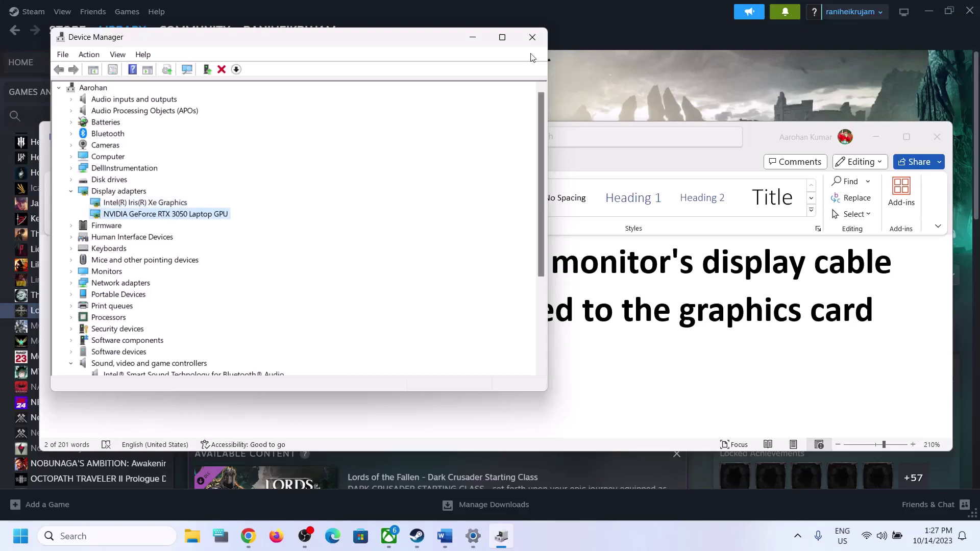
left_click(532, 37)
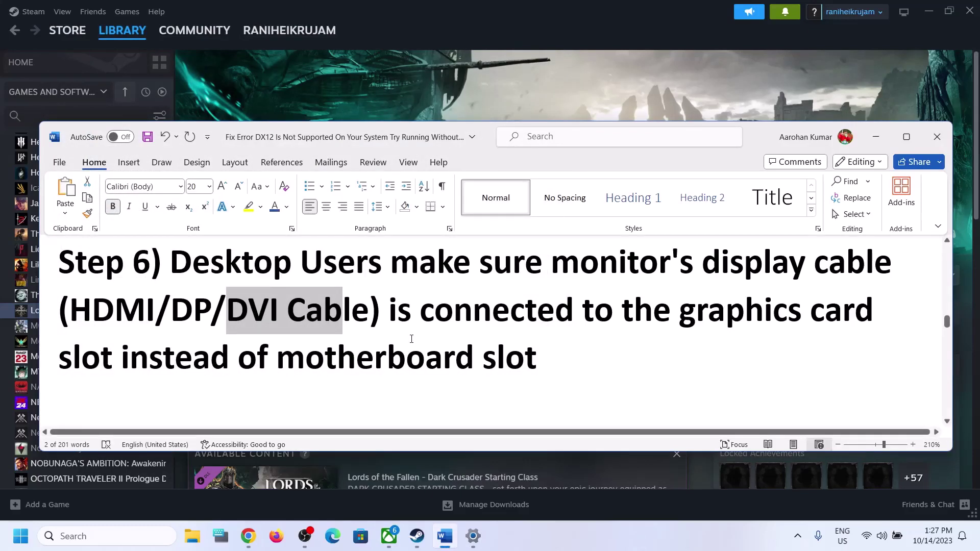
Highlight the part of Step 6 about using the graphics card slot instead of the motherboard slot.
left_click_drag(453, 309, 505, 358)
key("Right")
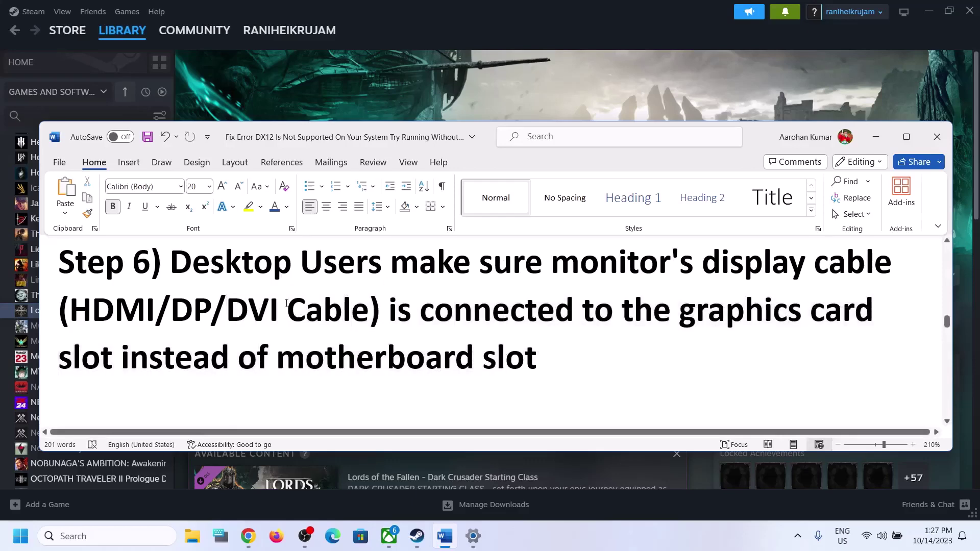
key("shift+Home")
Go to Step 7 in the notes and highlight the instruction to do a clean graphics card driver installation.
scroll(439, 316, "down", 3)
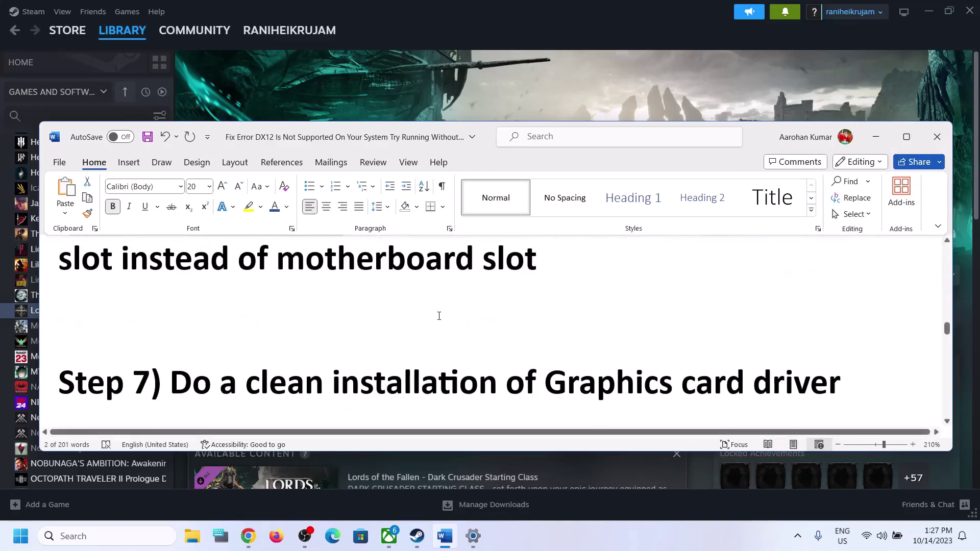
scroll(439, 316, "down", 2)
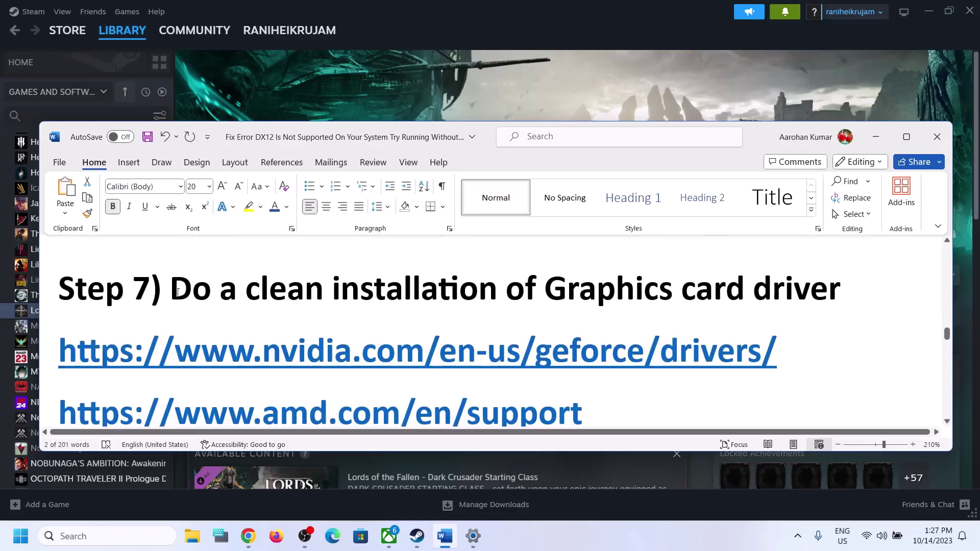
left_click_drag(177, 292, 740, 293)
scroll(479, 328, "down", 1)
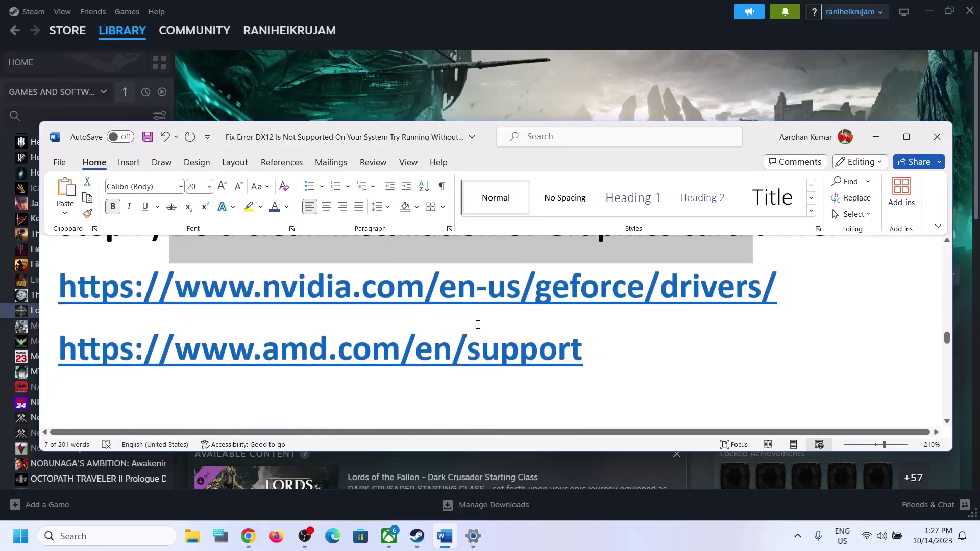
Highlight the NVIDIA and AMD driver links under Step 7, and the words "Do a clean installation".
scroll(479, 328, "up", 1)
scroll(304, 328, "down", 1)
scroll(304, 328, "up", 1)
left_click_drag(179, 352, 611, 353)
scroll(189, 350, "down", 1)
left_click_drag(189, 349, 539, 352)
scroll(429, 361, "up", 1)
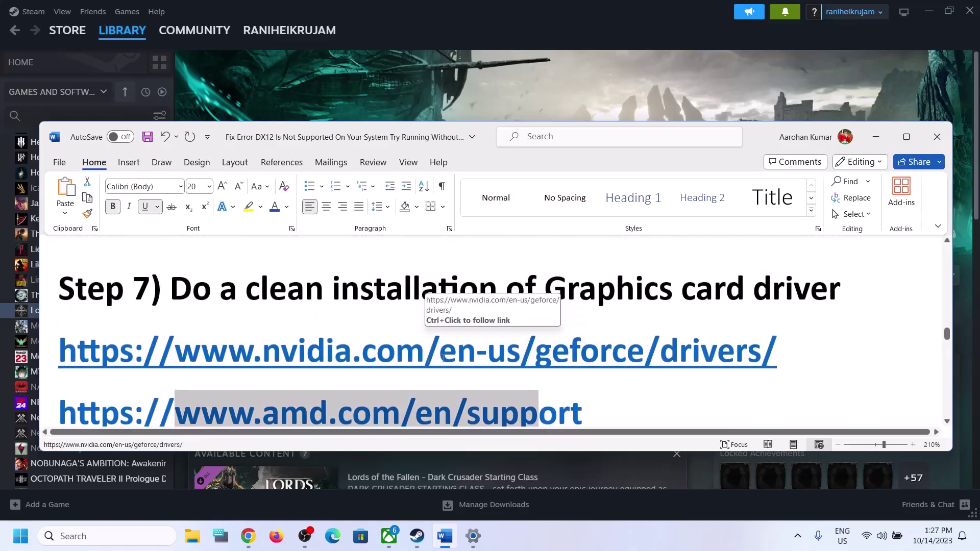
left_click_drag(211, 287, 506, 289)
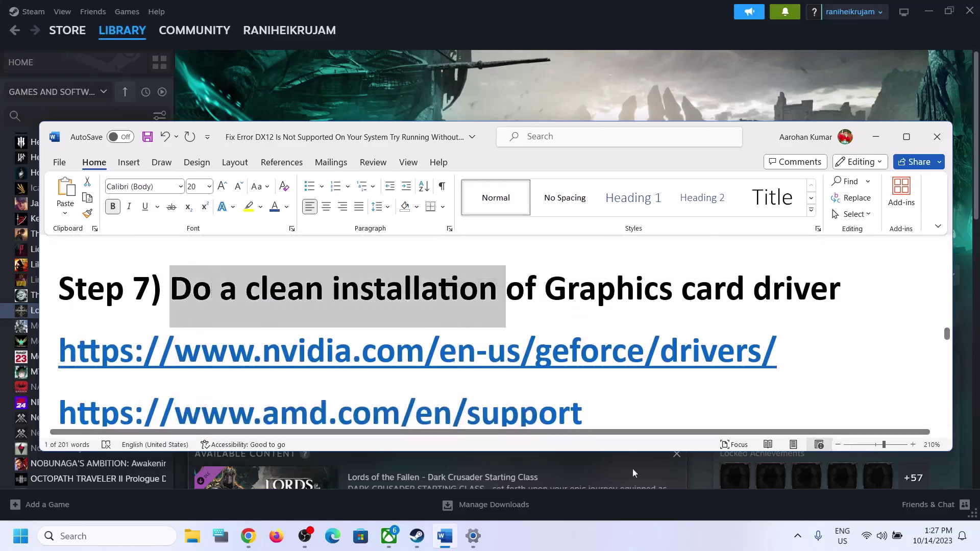
Switch to the GeForce Drivers page in Chrome and choose product type GeForce and series GeForce RTX 30 Series (Notebooks).
left_click(633, 531)
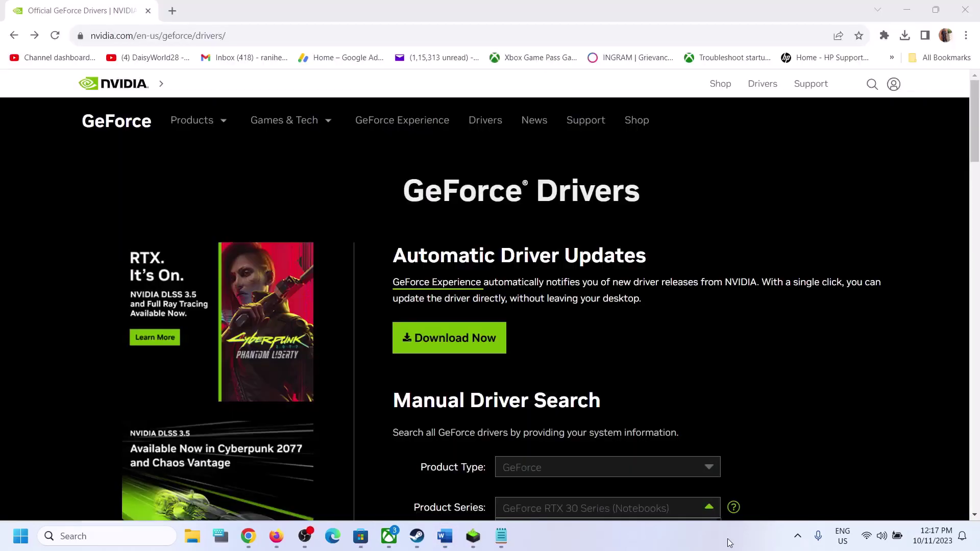
scroll(620, 345, "down", 5)
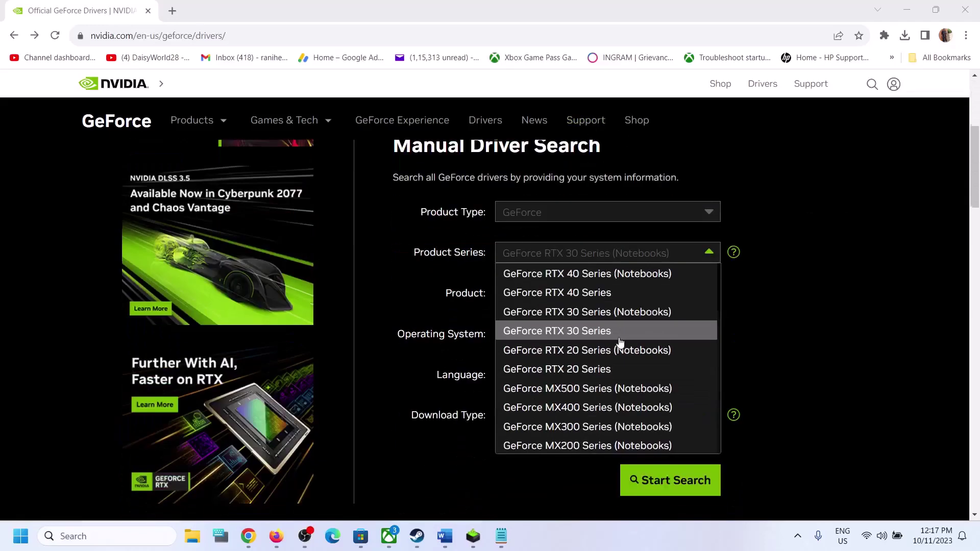
left_click(829, 217)
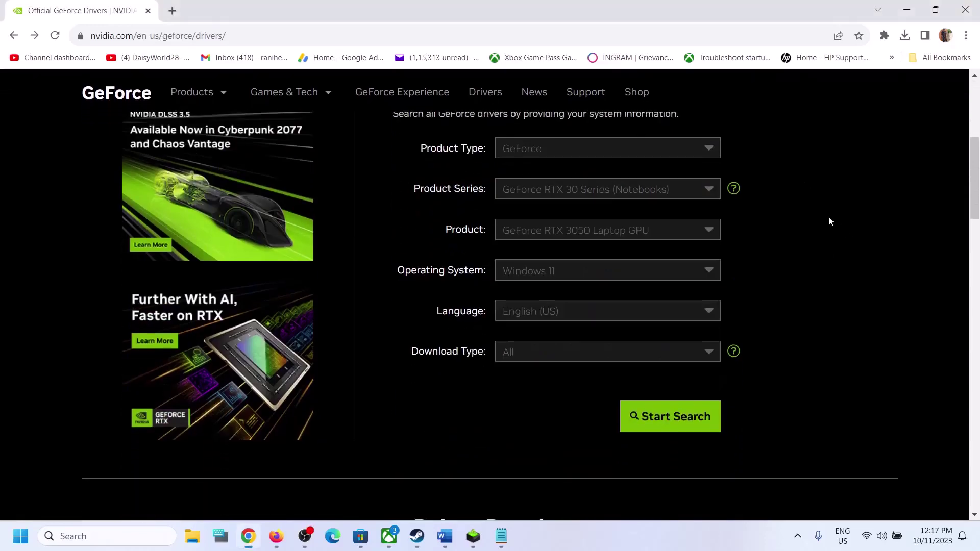
left_click(530, 160)
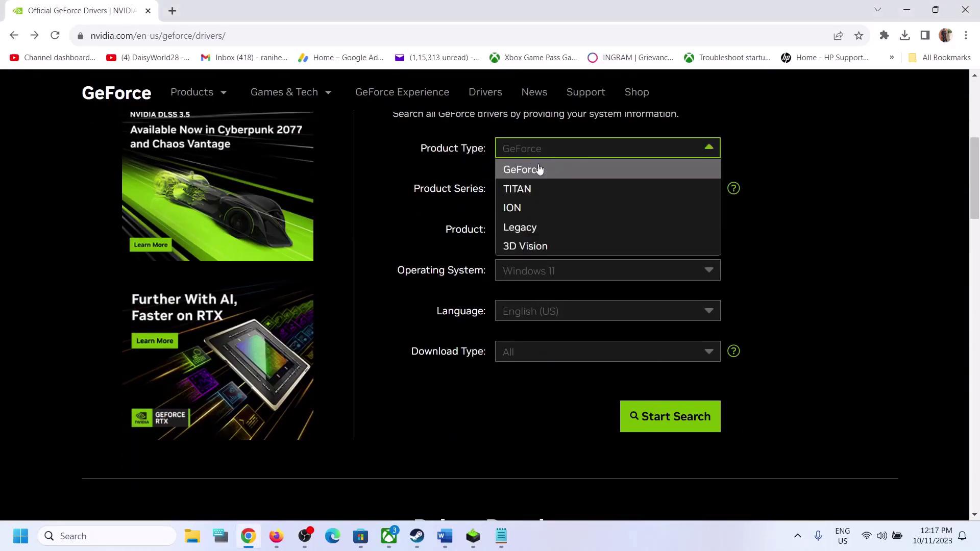
left_click(463, 163)
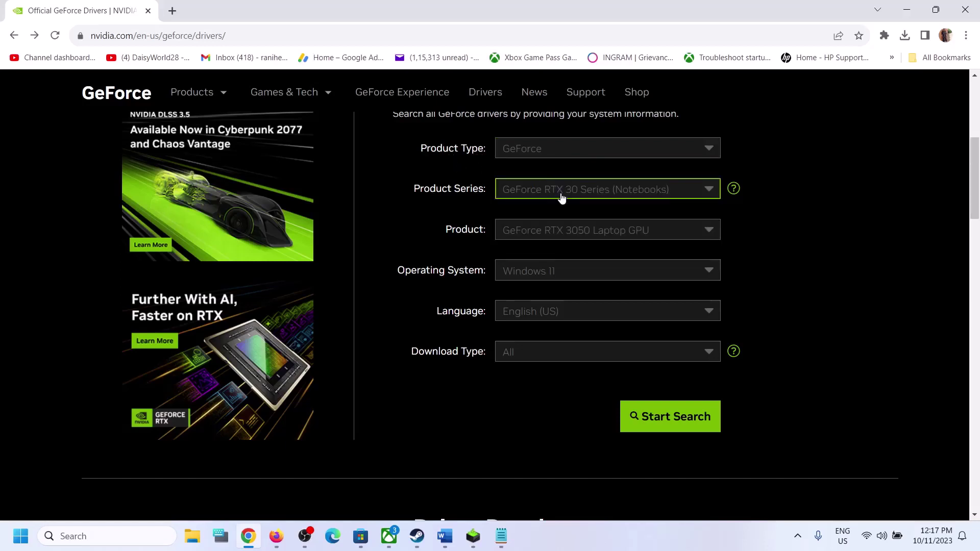
left_click(562, 200)
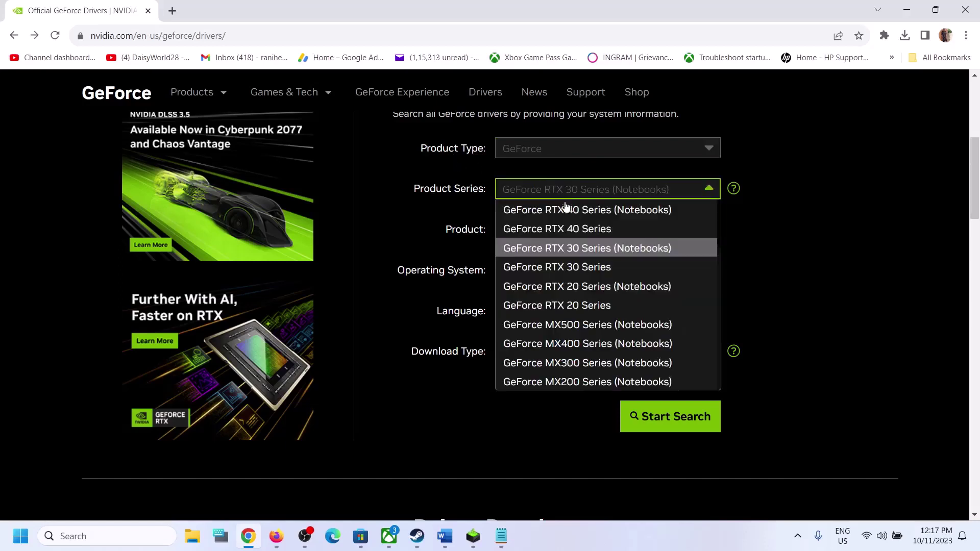
left_click(601, 250)
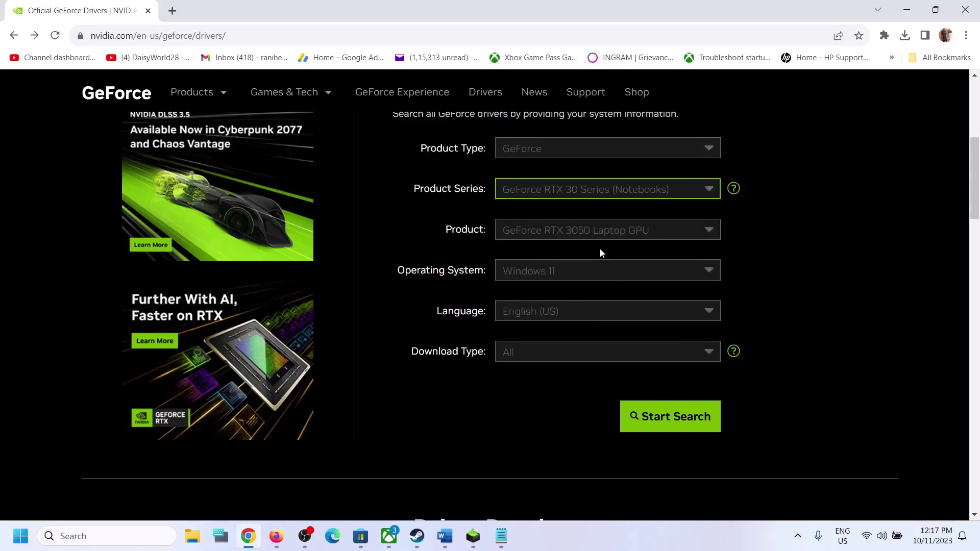
left_click(641, 195)
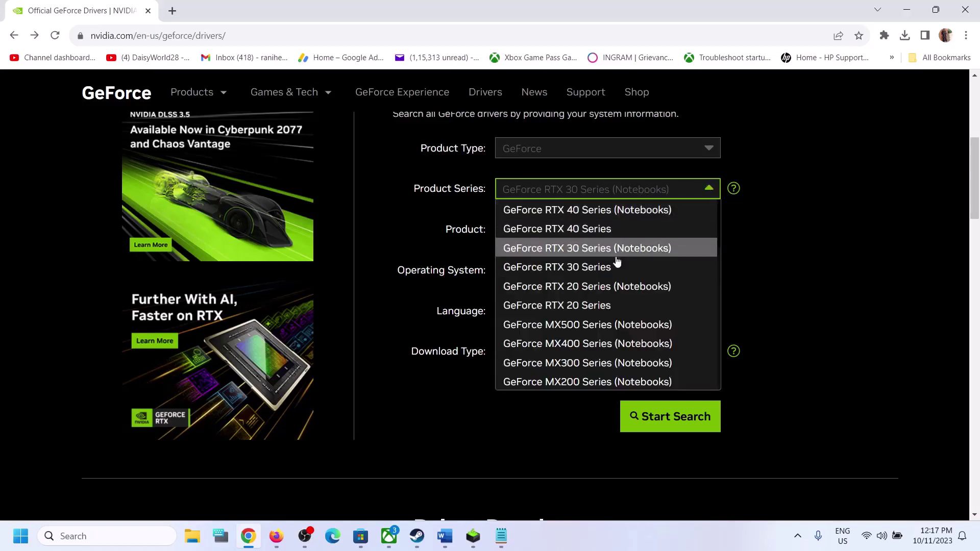
left_click(871, 240)
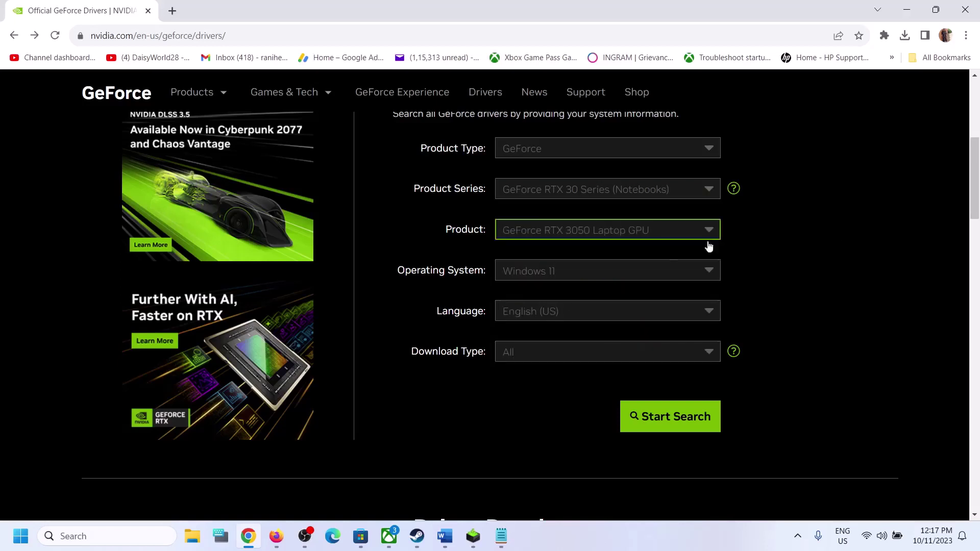
Choose GeForce RTX 3050 Laptop GPU as the product and Windows 11 as the operating system, and start the driver search.
left_click(593, 236)
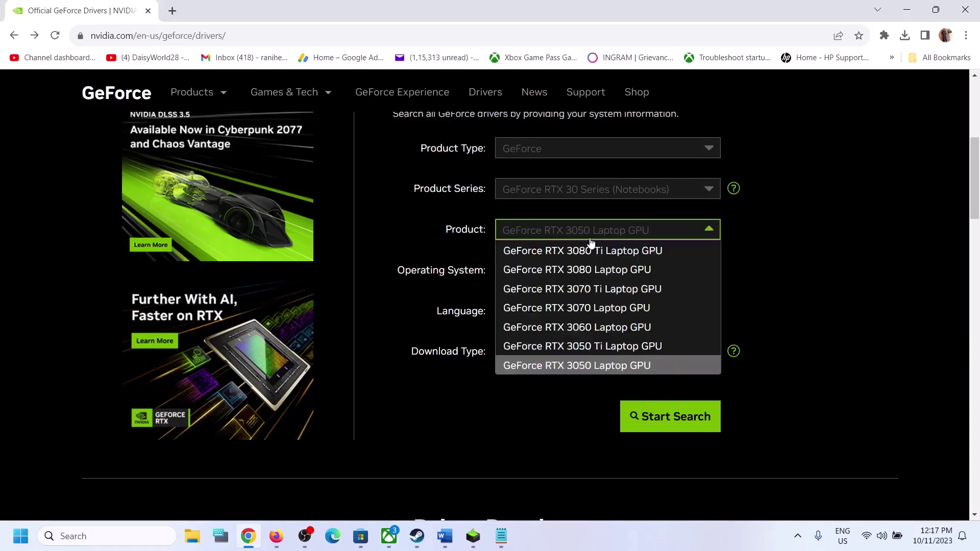
left_click(606, 369)
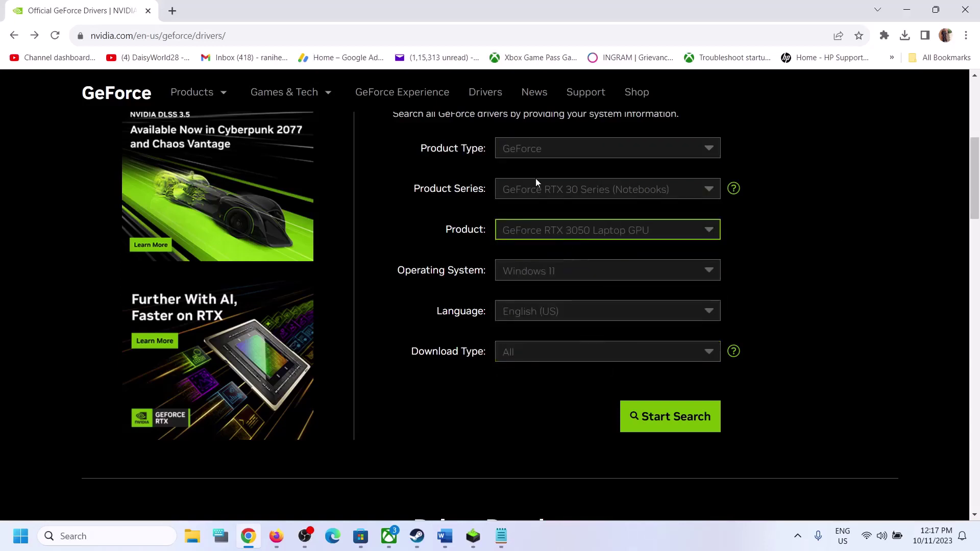
left_click(564, 274)
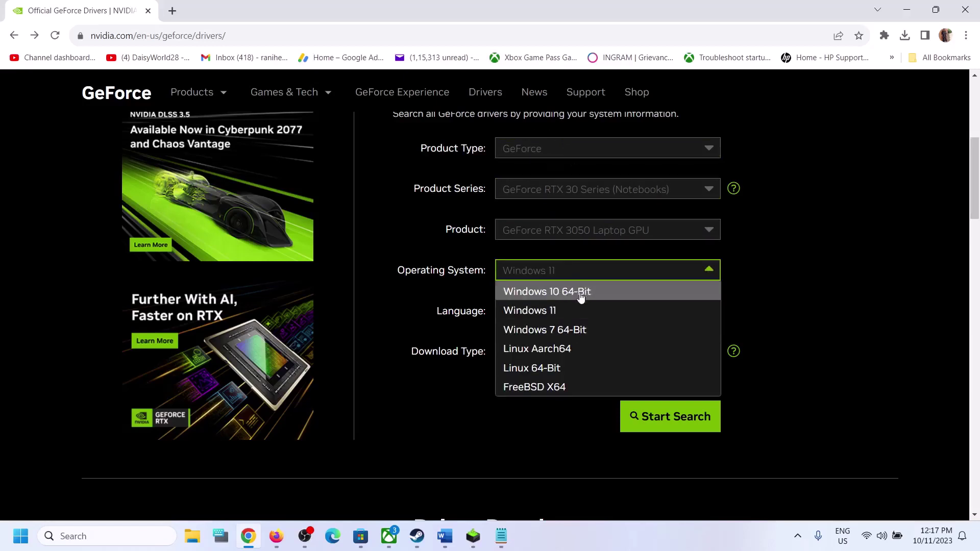
left_click(558, 313)
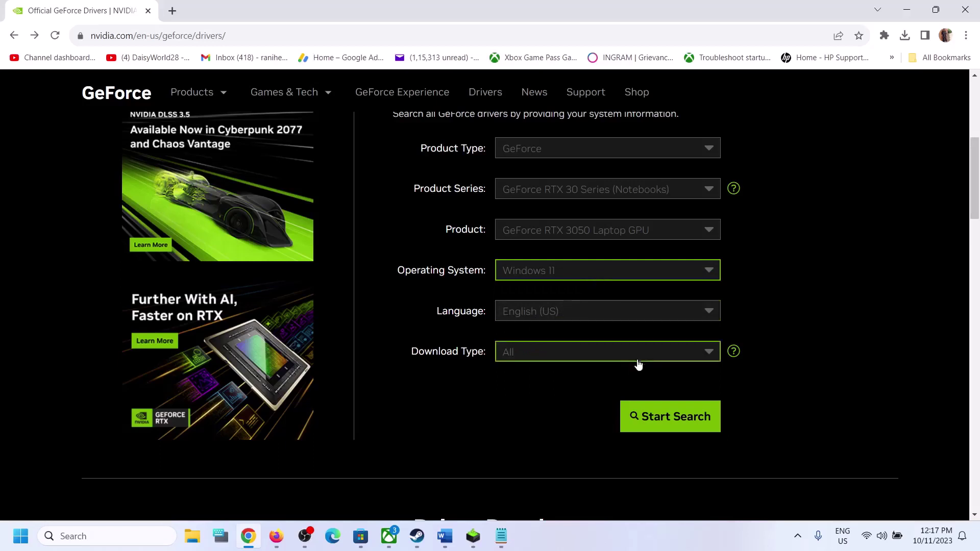
left_click(654, 425)
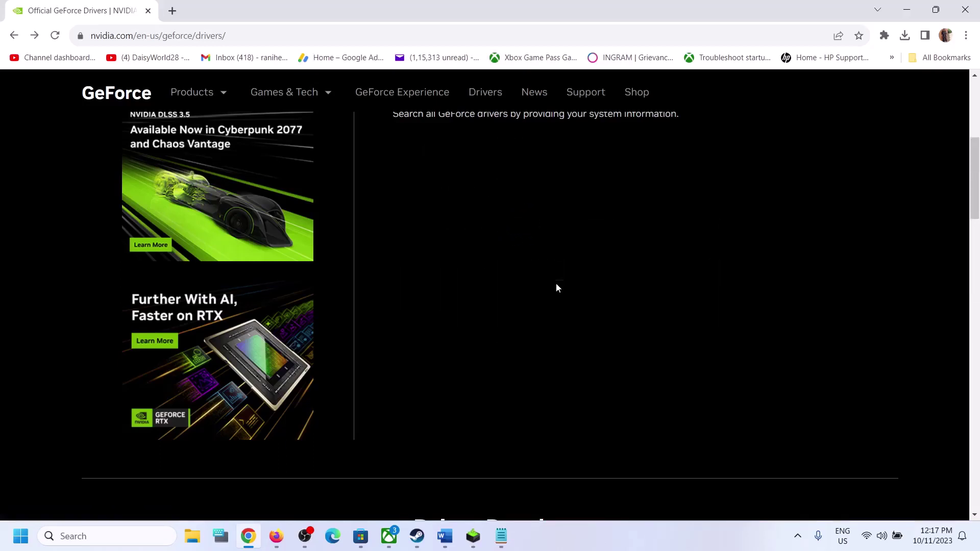
Open the GeForce Game Ready Driver version 537.58 from the driver results and download it.
scroll(538, 345, "down", 7)
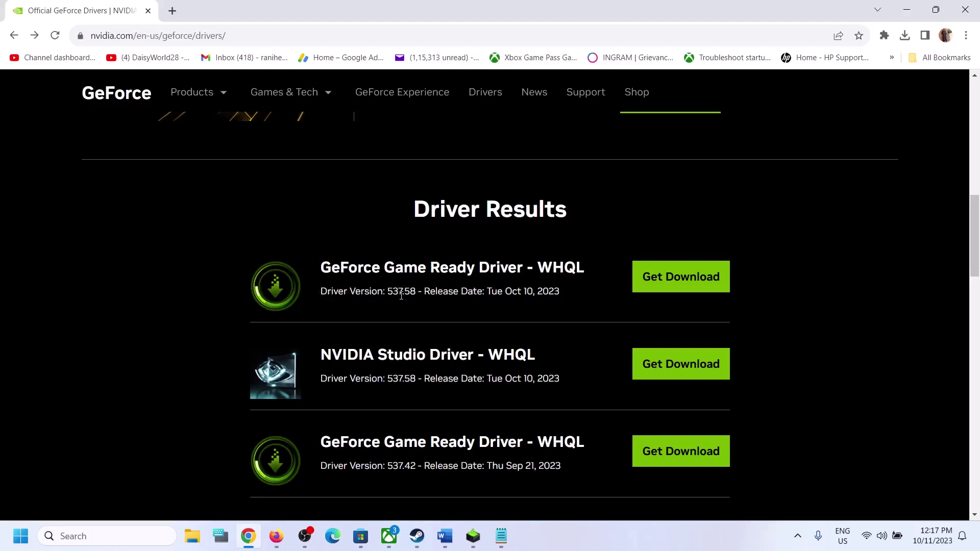
left_click(692, 276)
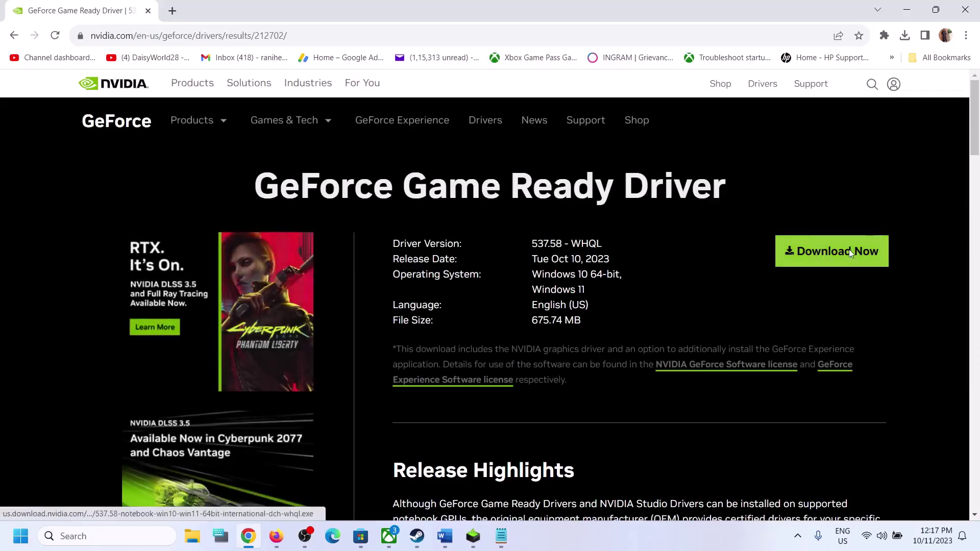
left_click(849, 253)
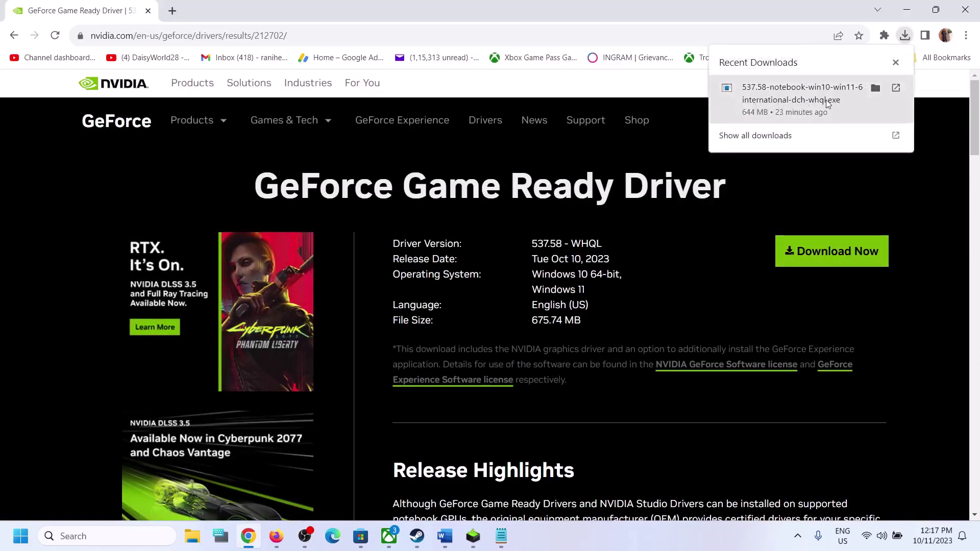
In the NVIDIA Installer, accept the license, choose Custom (Advanced), enable a clean installation and start installing the driver.
left_click(469, 544)
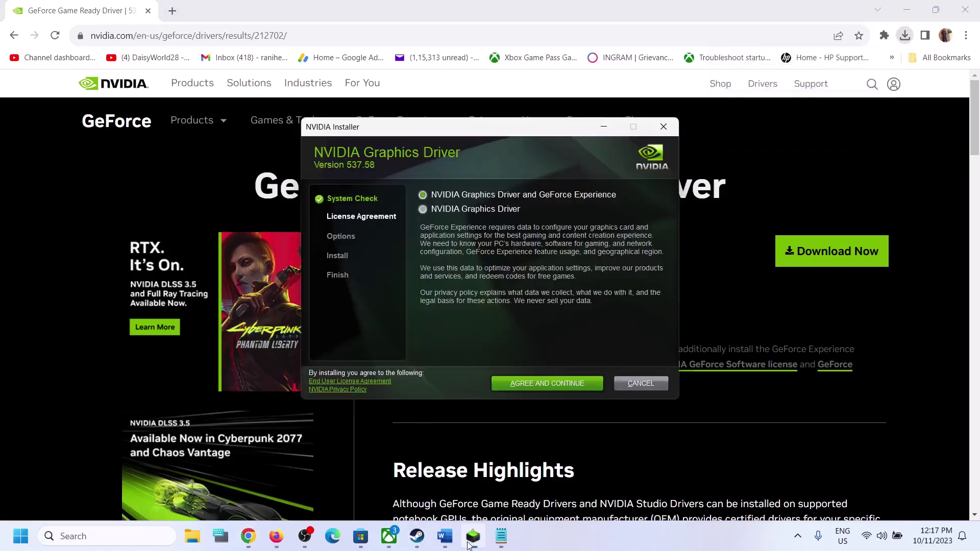
left_click(525, 379)
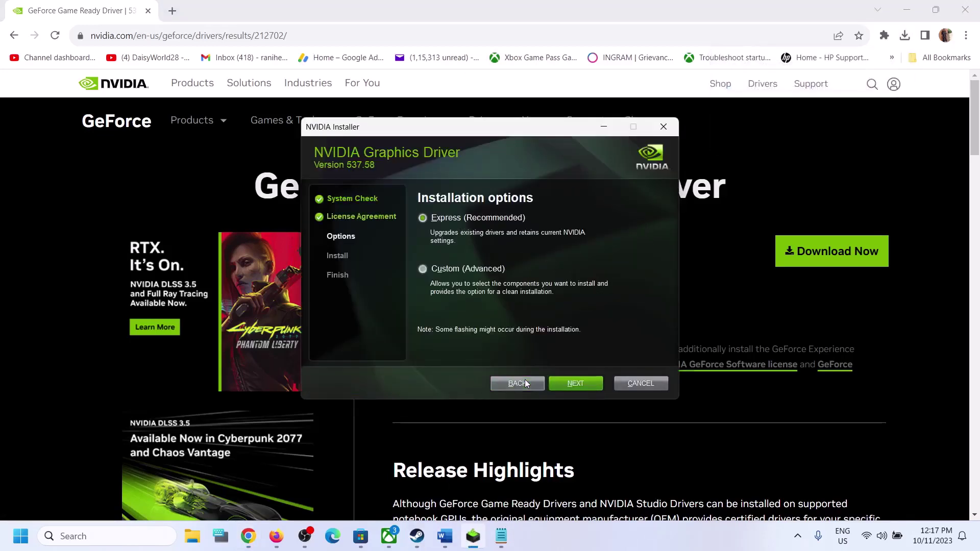
left_click(423, 269)
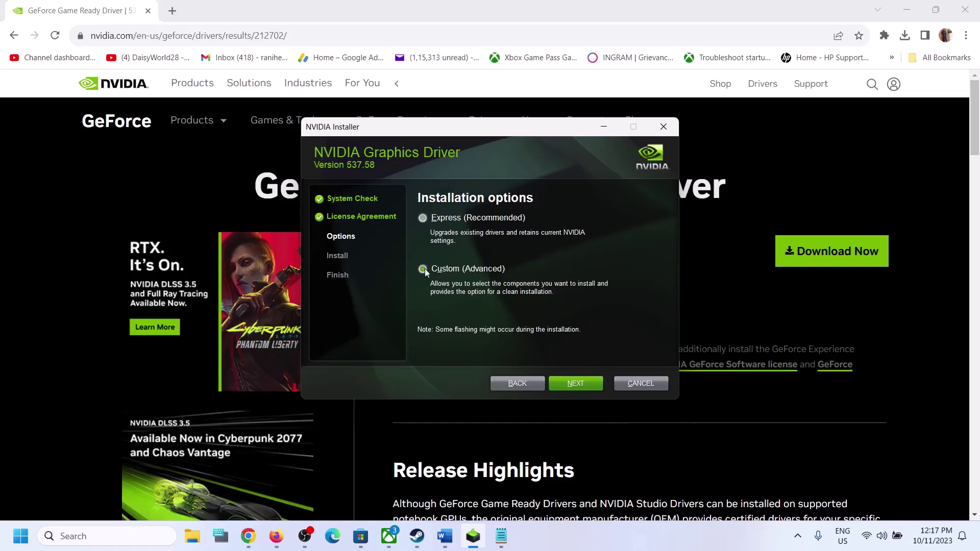
left_click(580, 383)
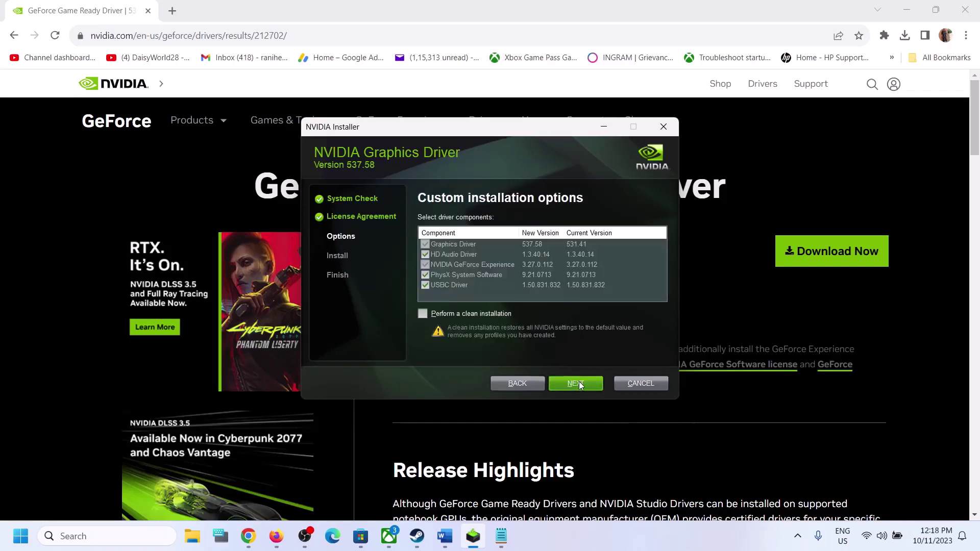
left_click(423, 314)
left_click(584, 384)
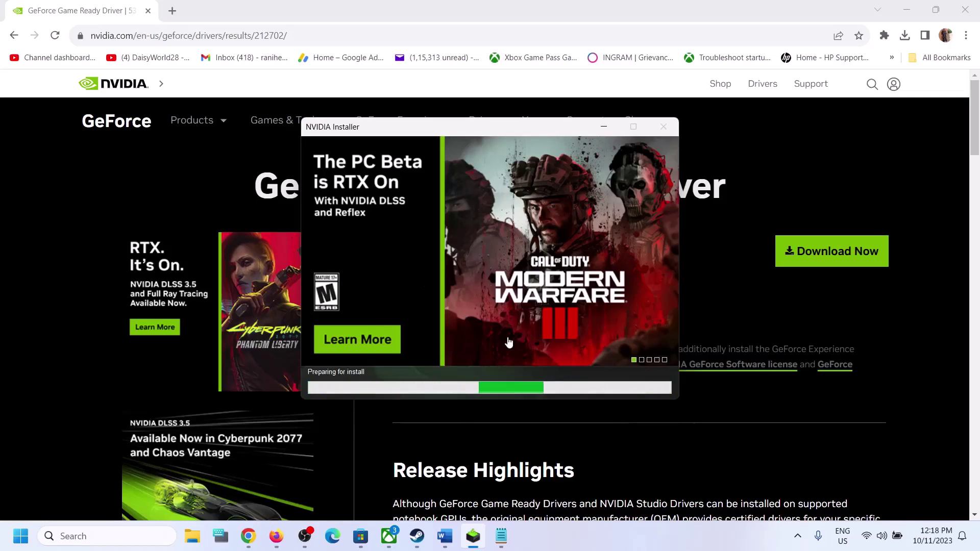
Return to the Word notes and highlight the Step 8 instruction "Run the game on dedicated graphics card".
left_click(596, 546)
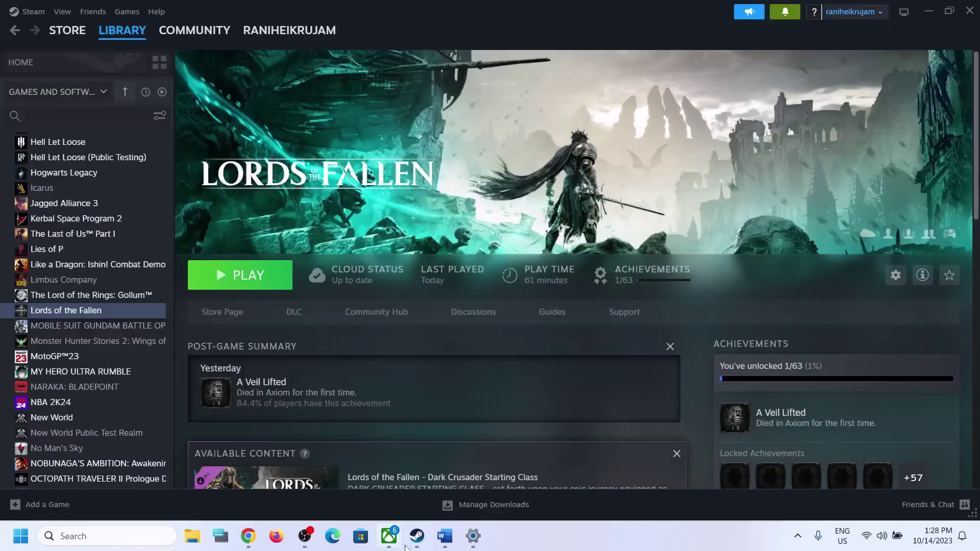
left_click(445, 536)
scroll(393, 309, "down", 5)
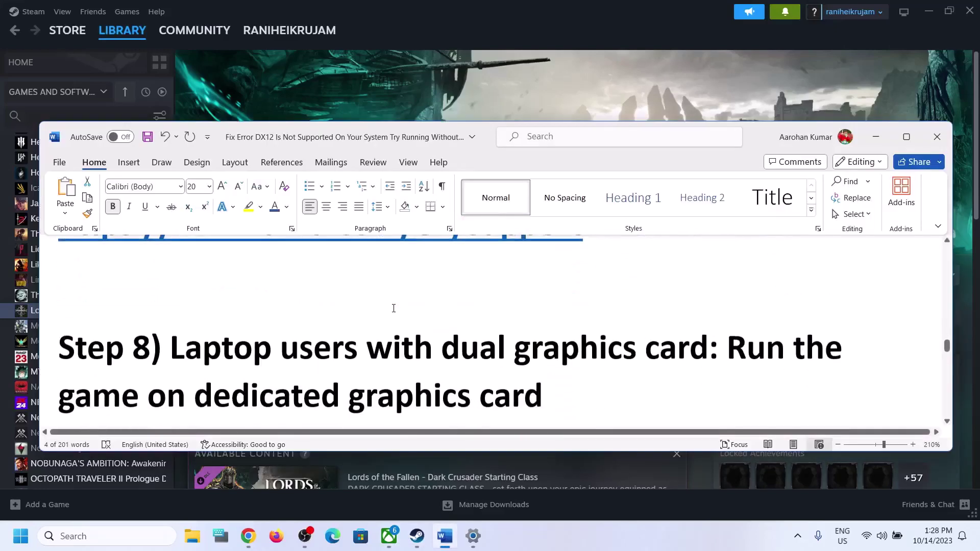
left_click_drag(283, 285, 574, 335)
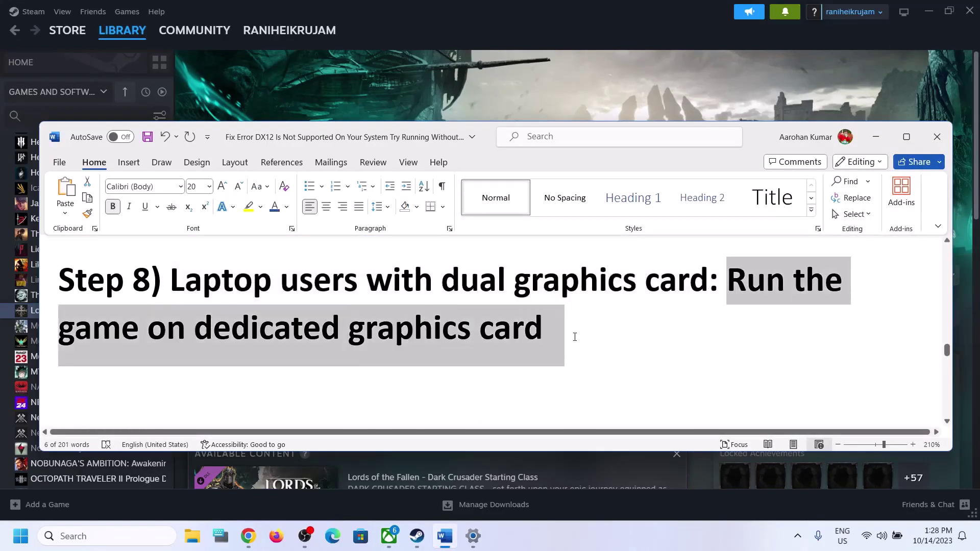
left_click(574, 335)
Copy the word "graphics" from Step 8, search Windows for "graphics settings" and open that settings page.
double_click(395, 330)
key("ctrl+c")
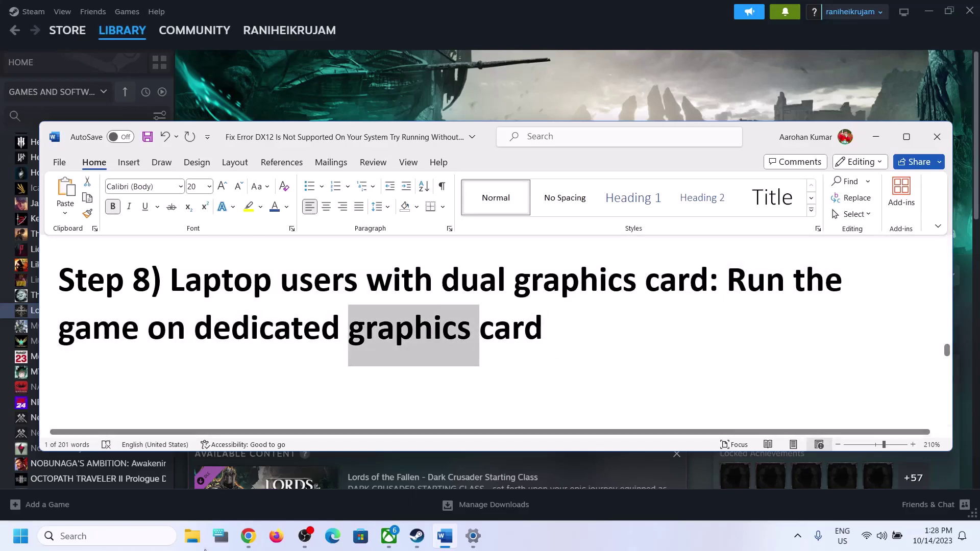
left_click(105, 541)
key("ctrl+v")
type("settings")
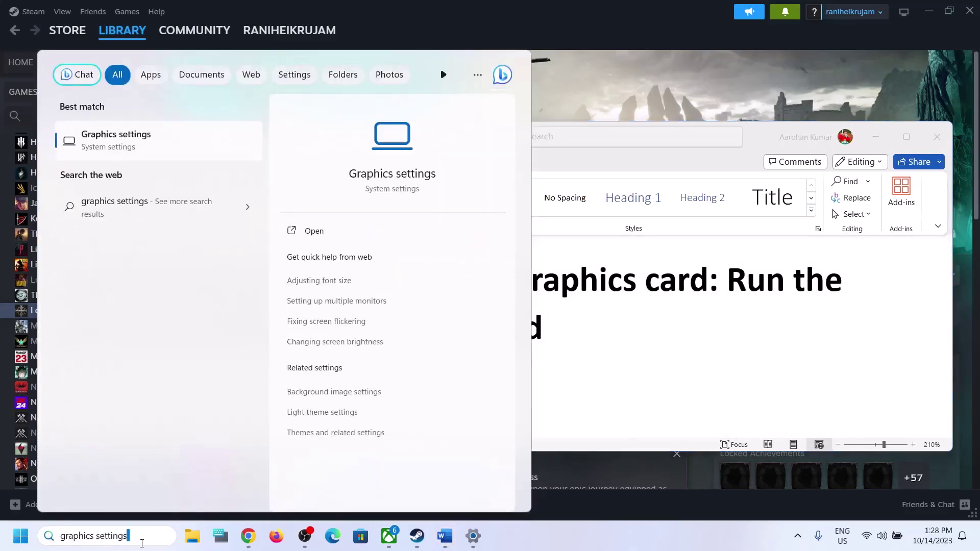
left_click(161, 145)
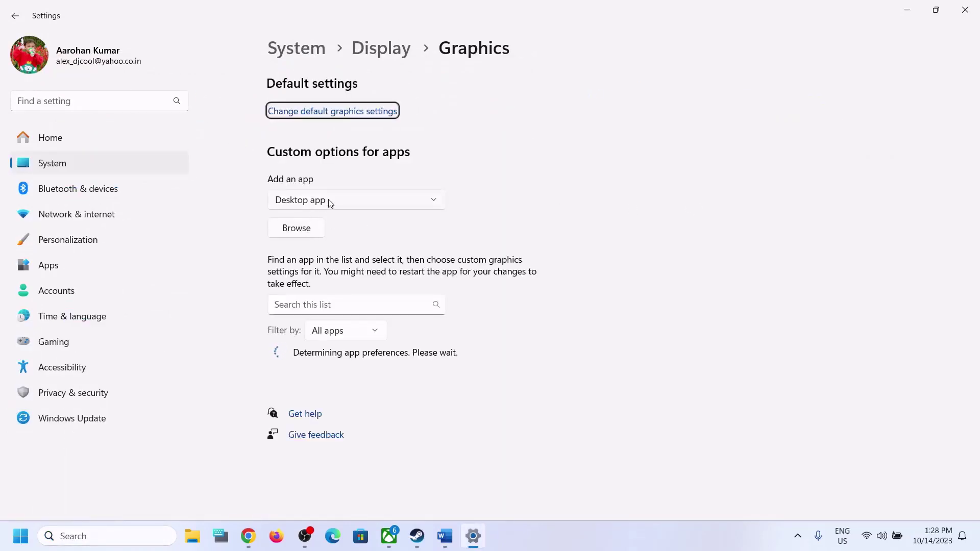
Keep Desktop app as the type of app to add and open the file browser for it.
left_click(302, 205)
left_click(328, 201)
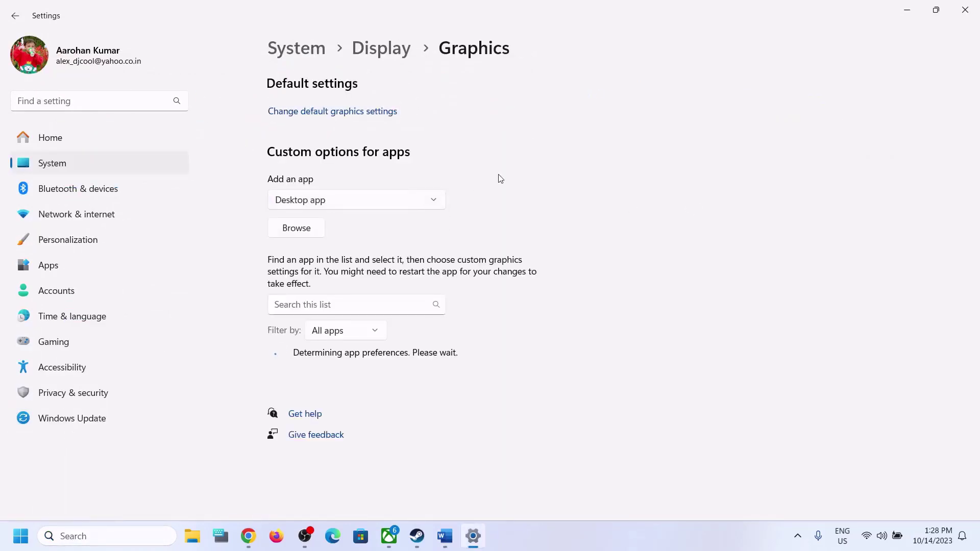
left_click(301, 234)
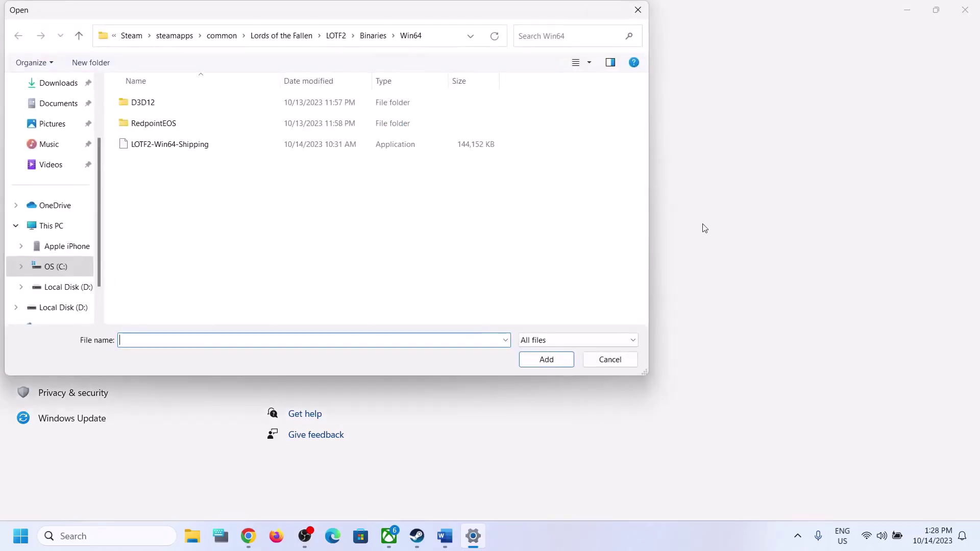
In the file browser, go to the steamapps folder under Program Files (x86)\Steam on the C: drive.
left_click(60, 233)
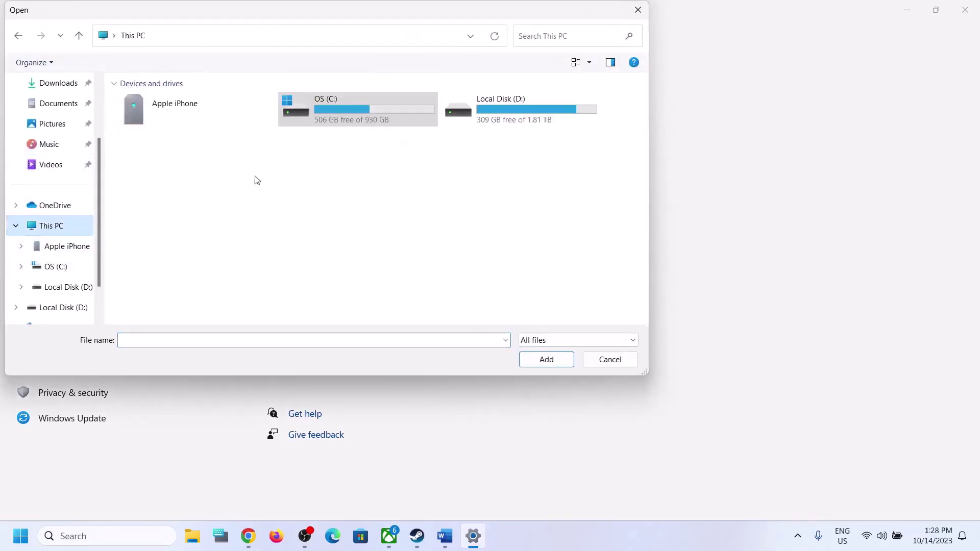
double_click(329, 111)
scroll(215, 210, "down", 1)
left_click(150, 217)
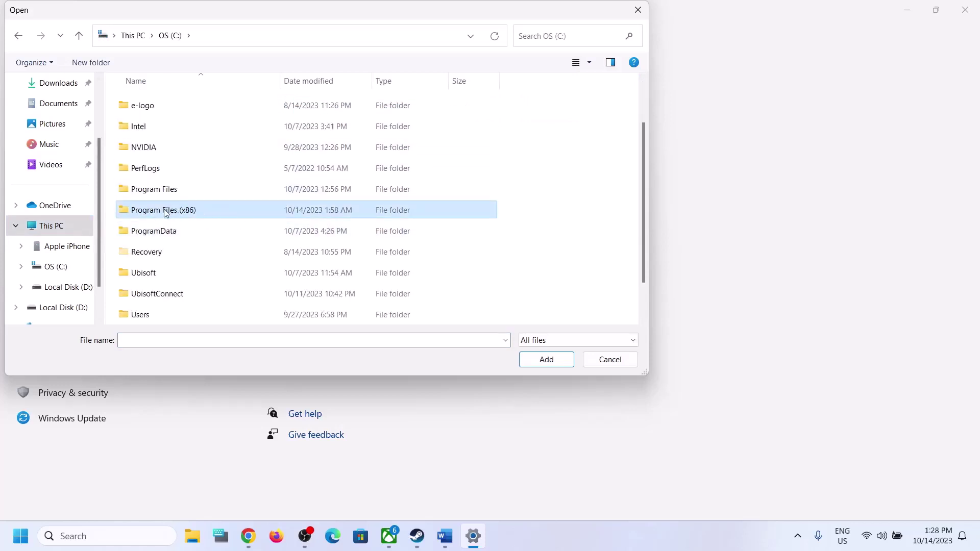
double_click(164, 213)
scroll(199, 217, "down", 3)
left_click(162, 279)
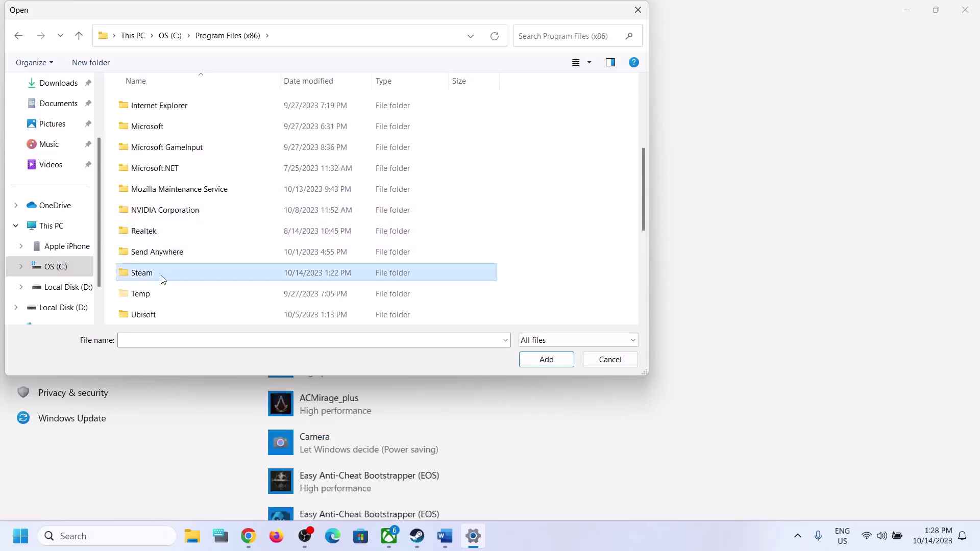
double_click(162, 279)
scroll(170, 205, "down", 3)
double_click(163, 256)
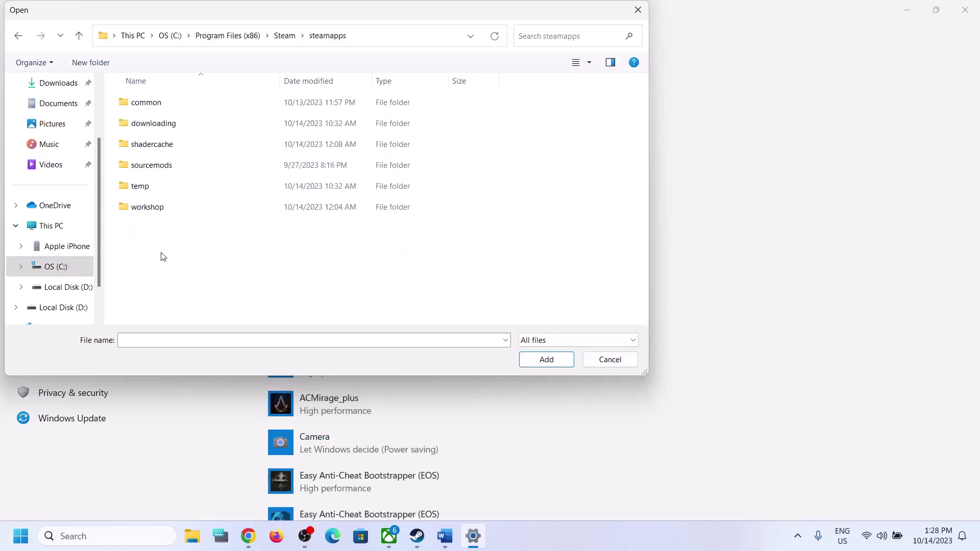
Go to common\Lords of the Fallen and try to add the LOTF2 application to the graphics app list.
left_click(167, 100)
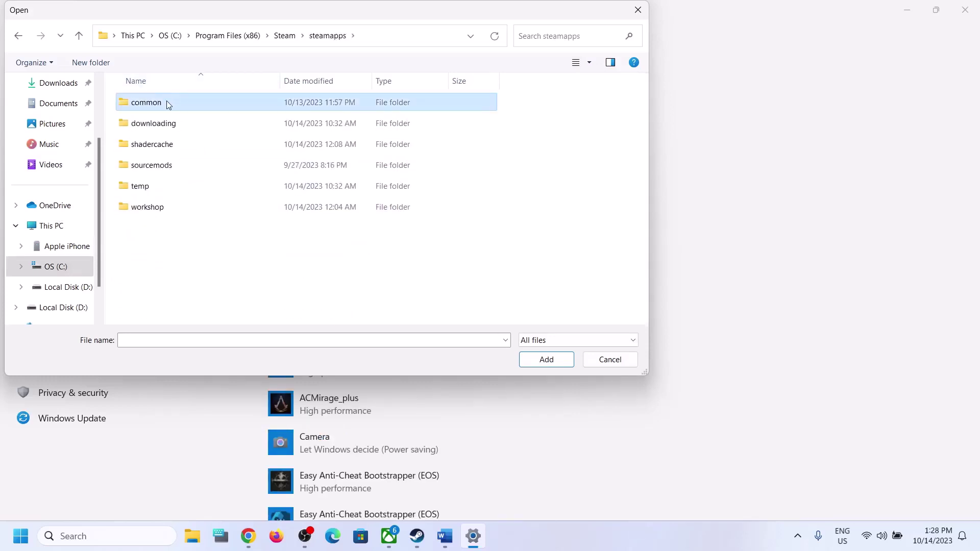
double_click(169, 104)
left_click(155, 132)
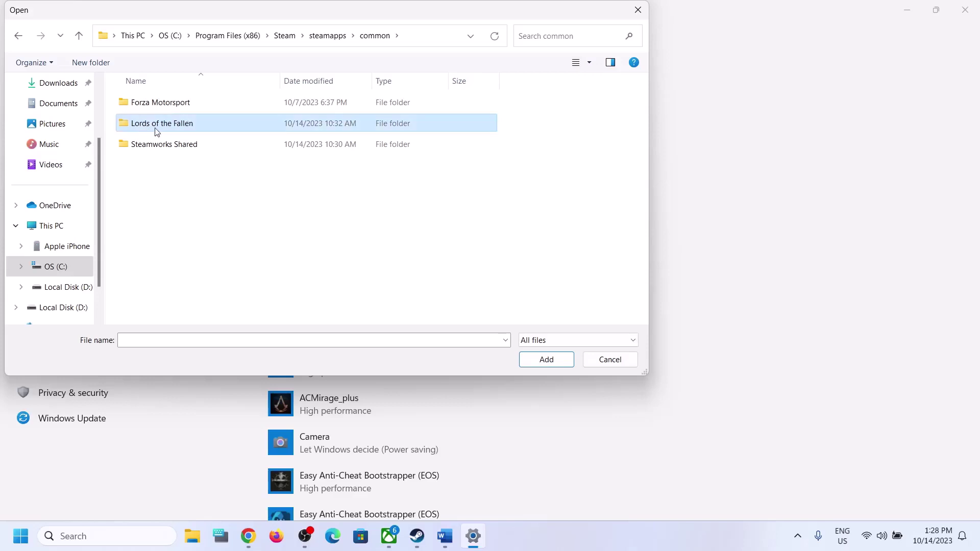
double_click(181, 128)
left_click(149, 165)
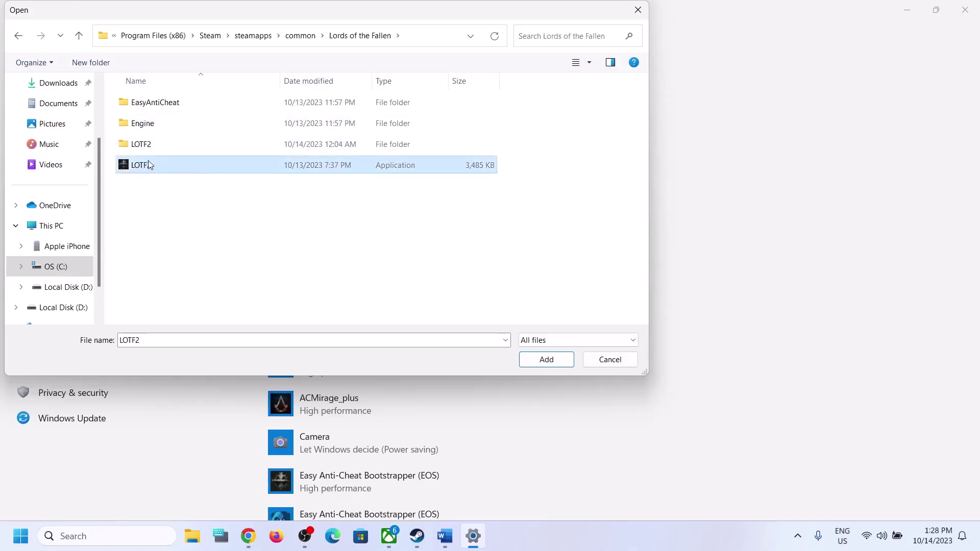
left_click(537, 358)
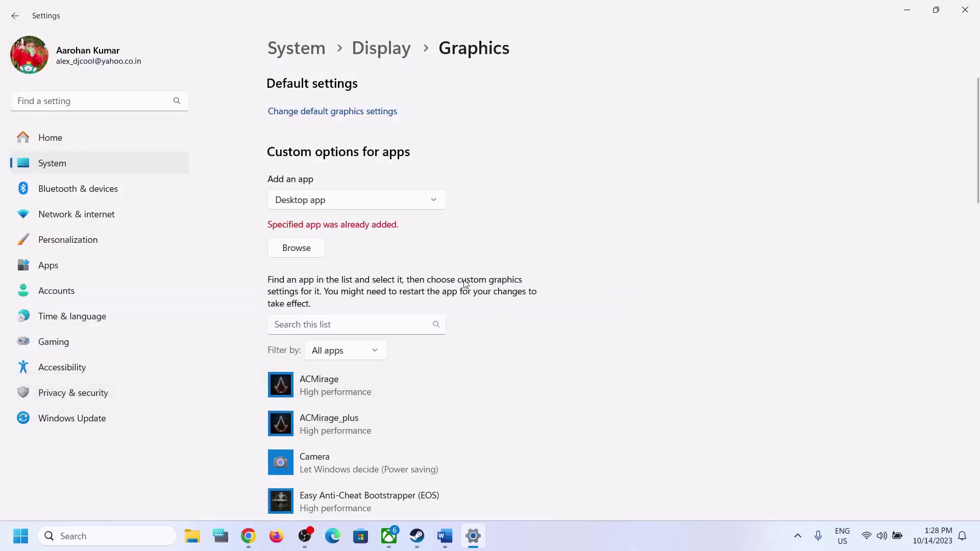
Open the graphics options of Lords of the Fallen in the app list and save the High performance preference.
scroll(466, 342, "down", 4)
scroll(469, 346, "down", 7)
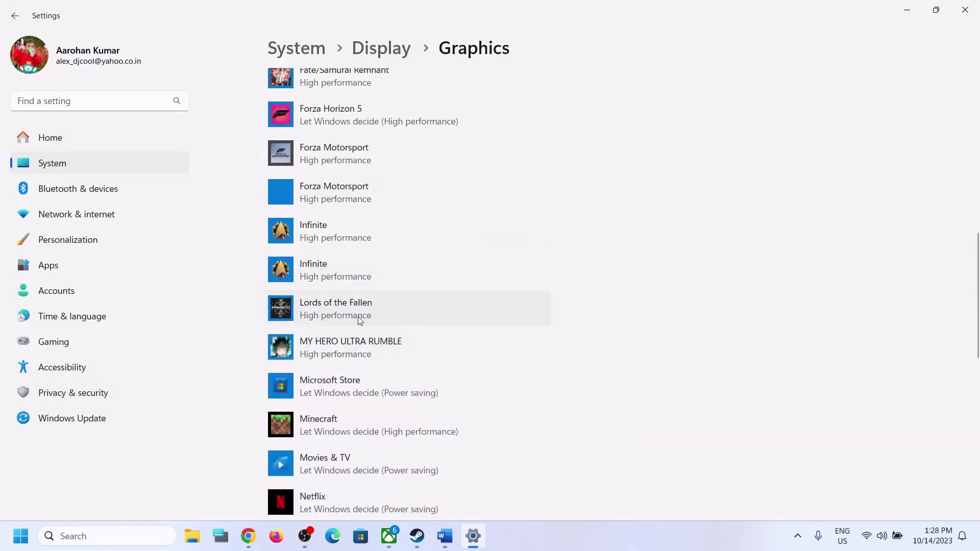
scroll(358, 317, "down", 1)
left_click(429, 250)
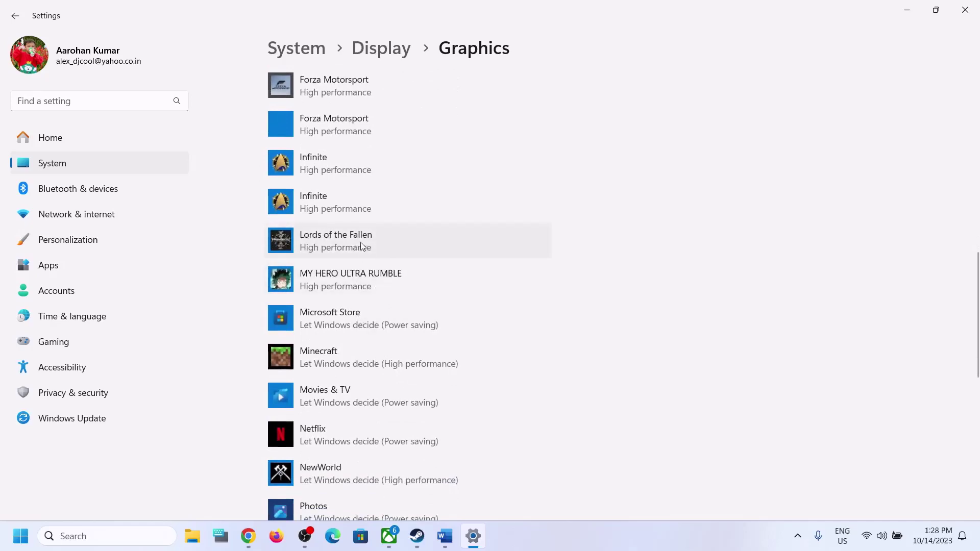
left_click(442, 311)
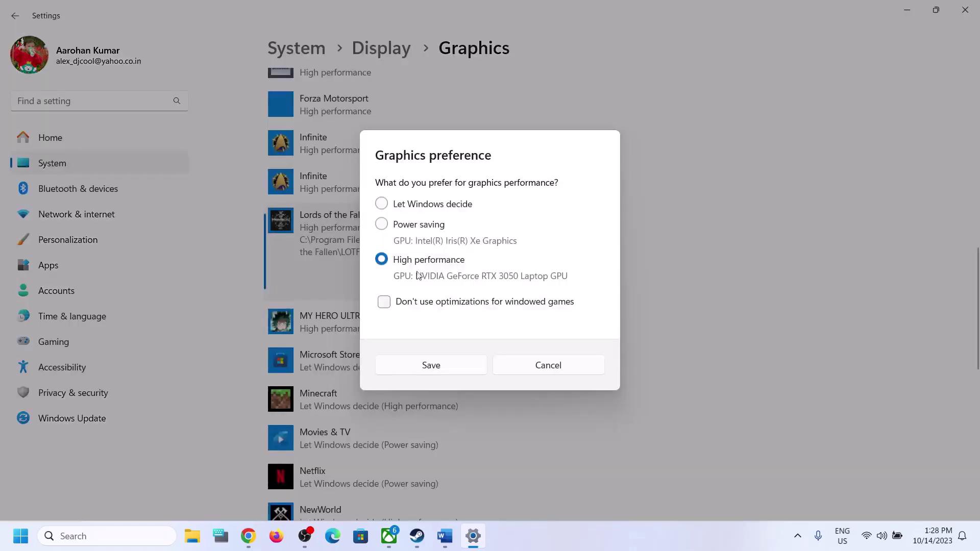
left_click(431, 364)
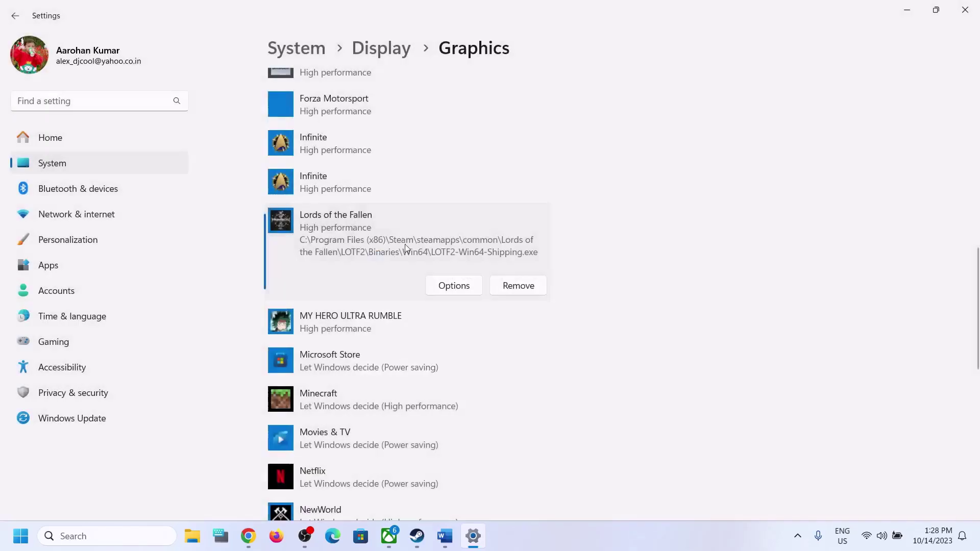
Browse for another desktop app and add LOTF2-Win64-Shipping from the game's LOTF2\Binaries\Win64 folder.
scroll(405, 307, "up", 10)
scroll(326, 236, "down", 1)
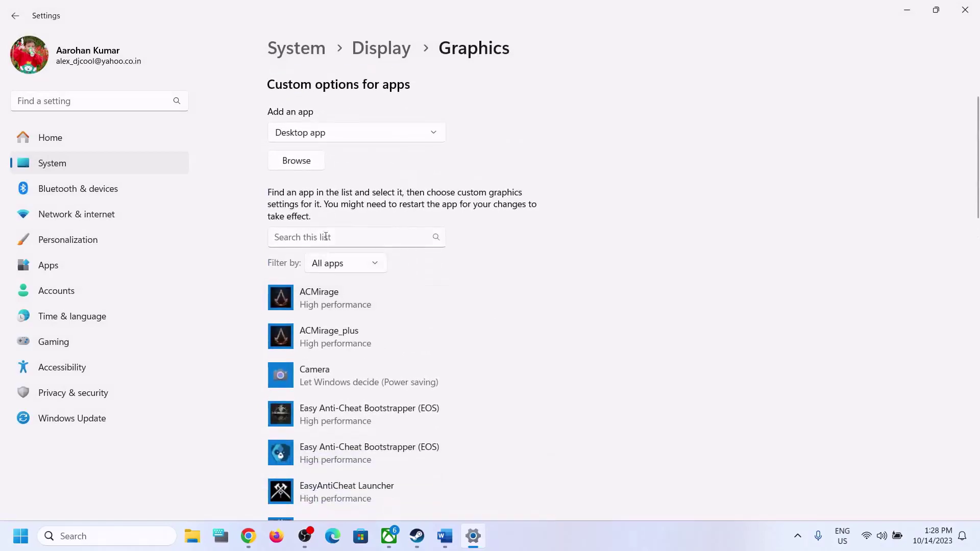
left_click(297, 161)
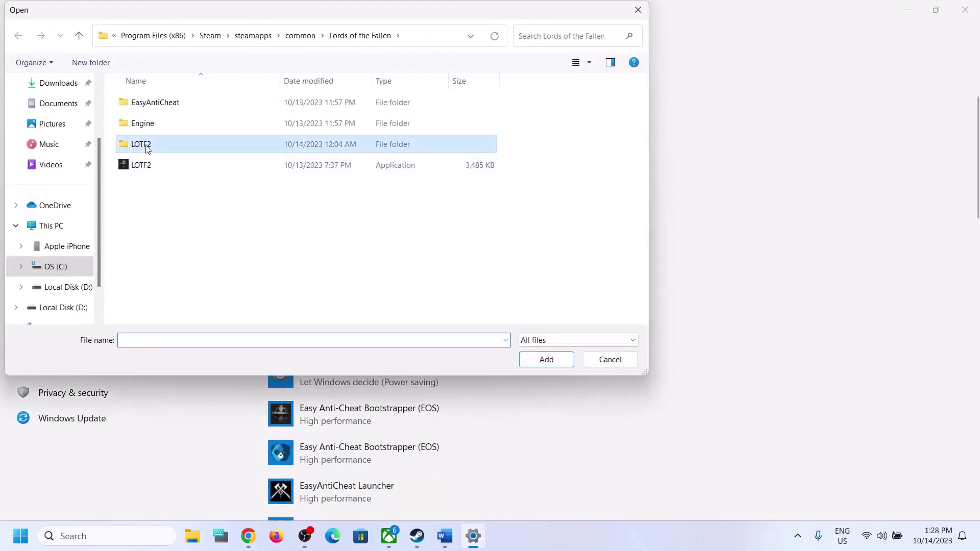
double_click(157, 148)
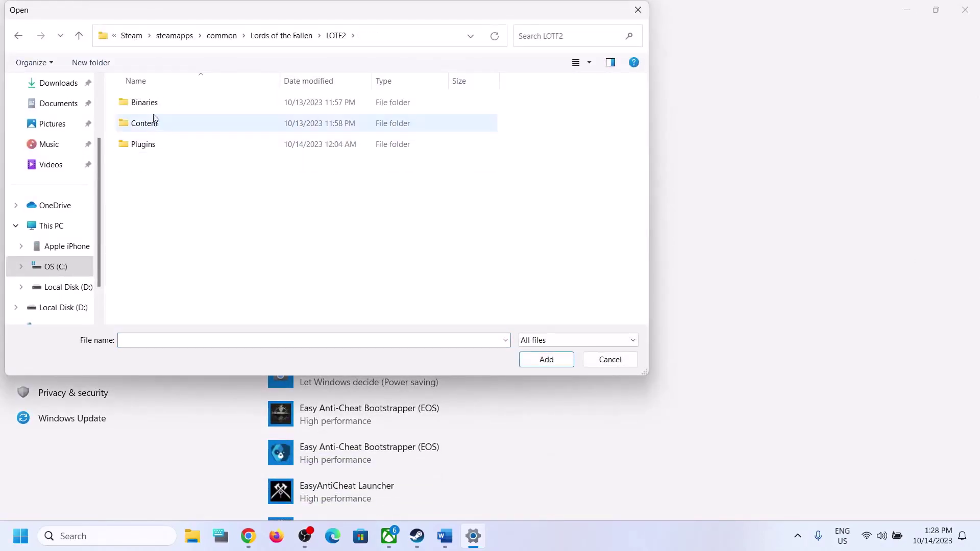
double_click(151, 107)
double_click(158, 108)
left_click(150, 144)
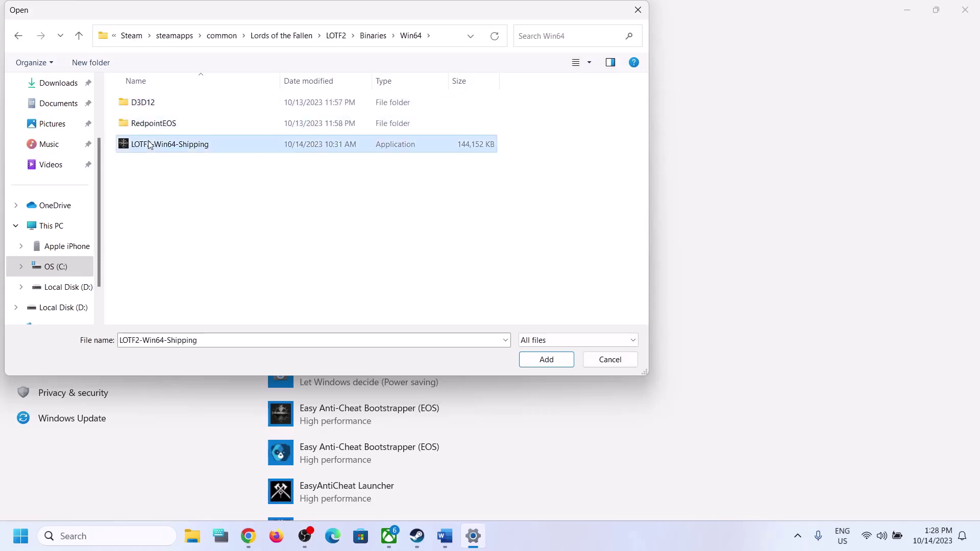
left_click(541, 363)
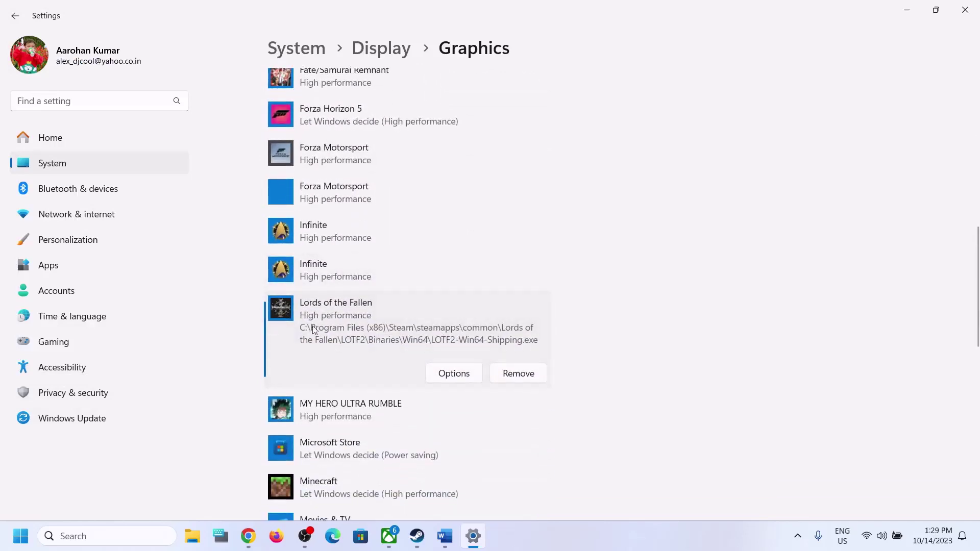
Save High performance as the graphics preference for the LOTF2-Win64-Shipping.exe entry and close Settings.
left_click(452, 376)
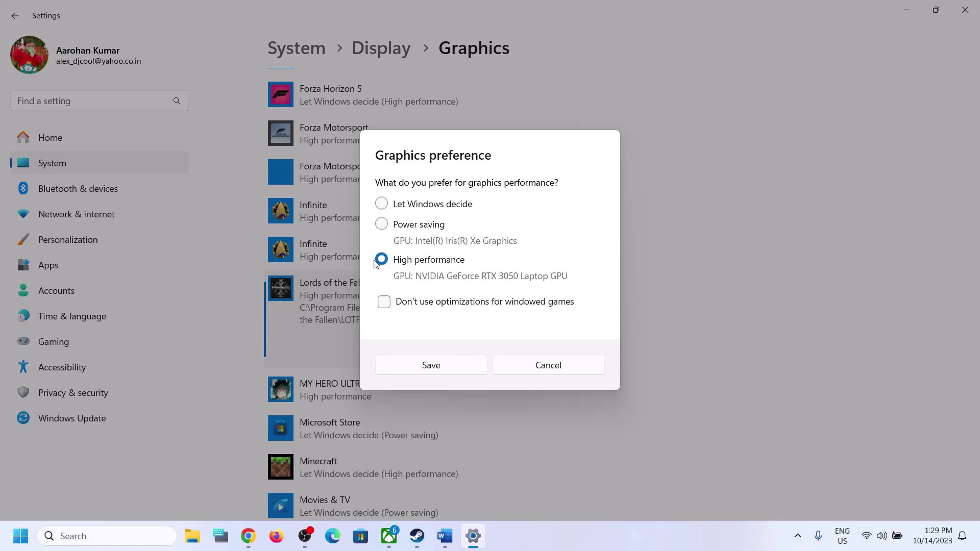
left_click(451, 367)
left_click(956, 16)
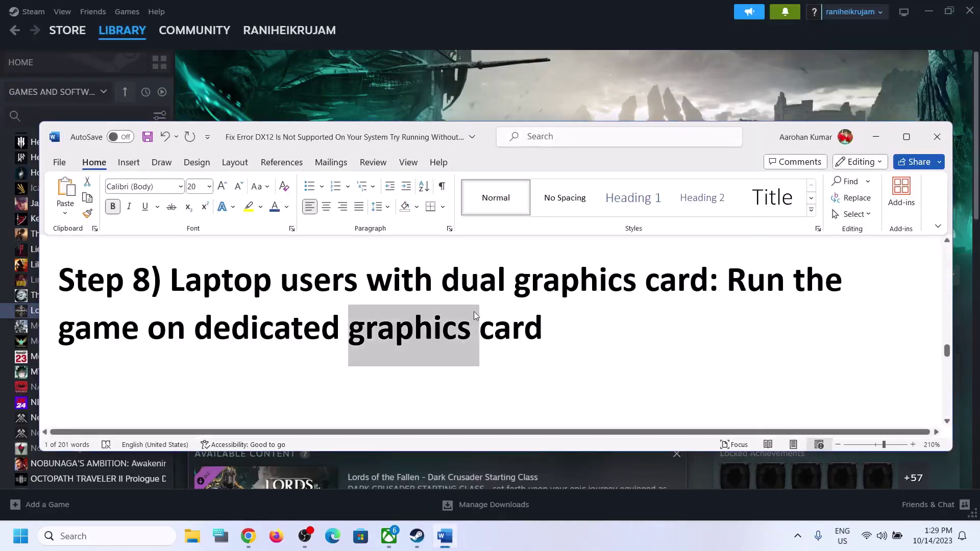
Highlight "Run the game from the game installation folder" in Step 9 of the Word notes and open Lords of the Fallen's local files from Steam.
scroll(480, 339, "down", 5)
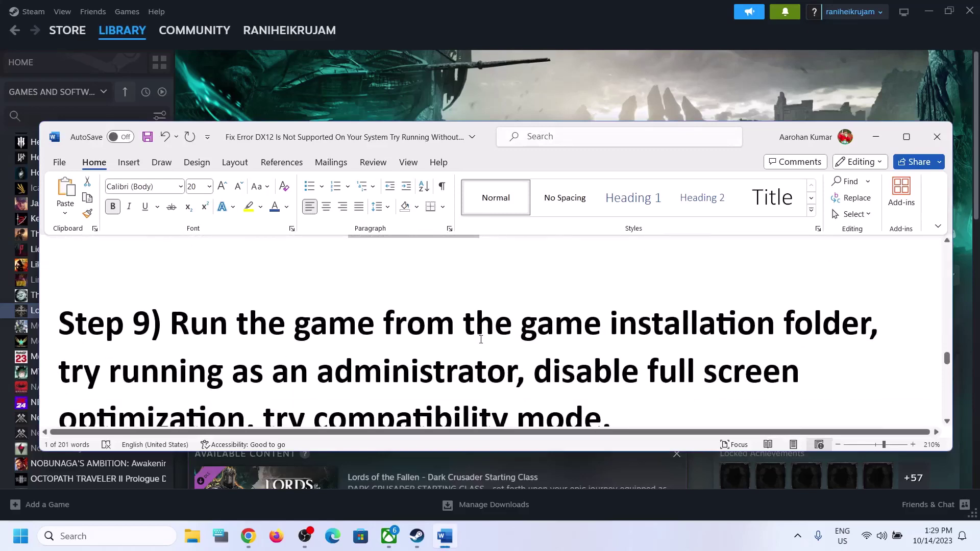
left_click_drag(203, 257, 874, 261)
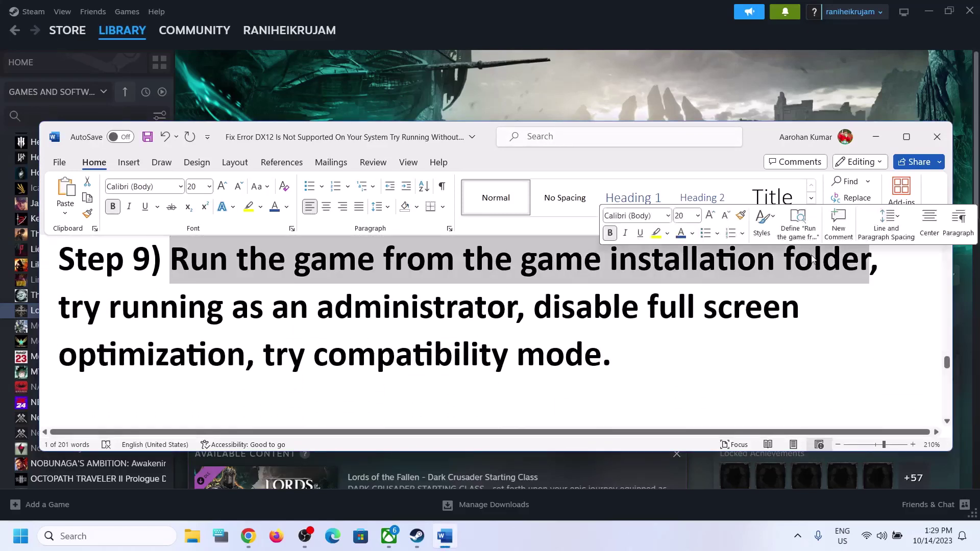
key("alt+Tab")
right_click(91, 311)
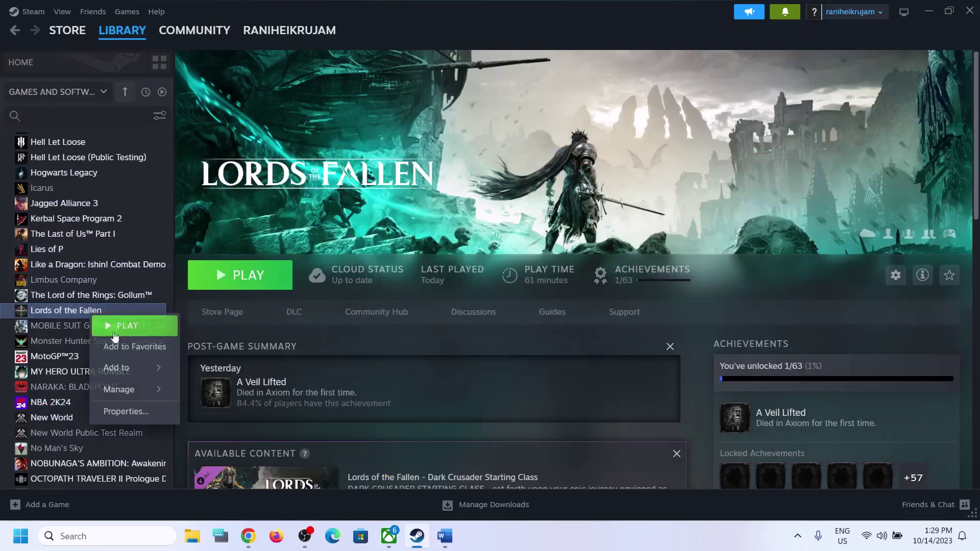
mouse_move(124, 392)
left_click(234, 414)
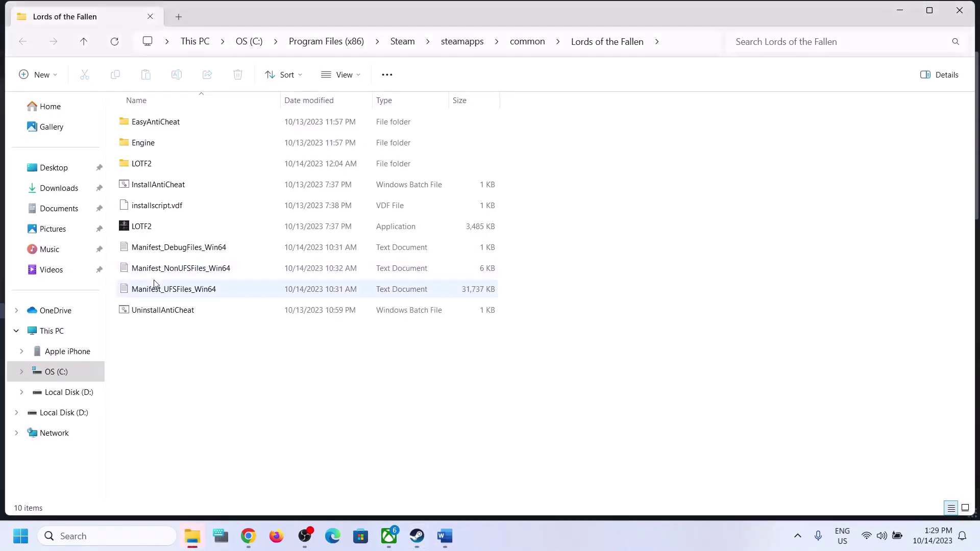
Locate the game's two executables: LOTF2 in the installation folder and LOTF2-Win64-Shipping in LOTF2\Binaries\Win64.
left_click(147, 228)
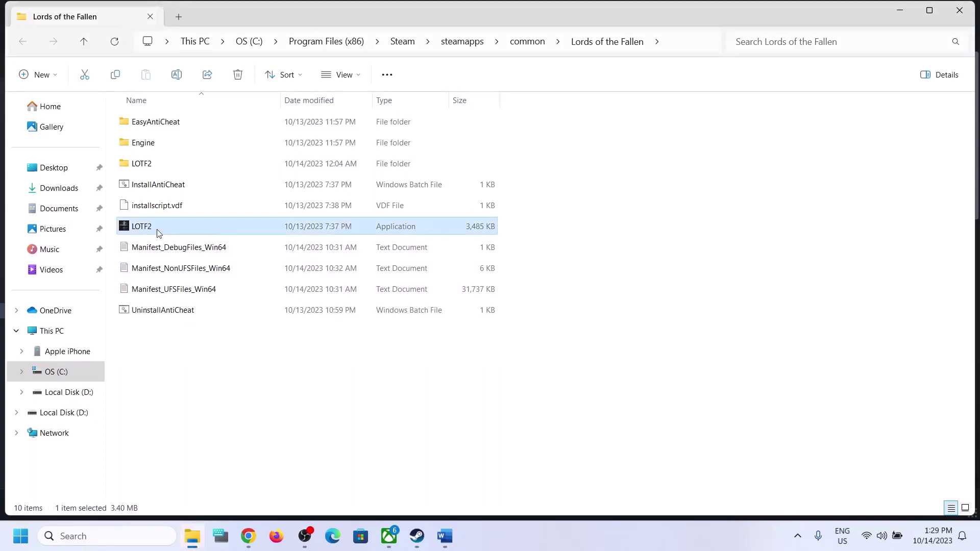
mouse_move(165, 230)
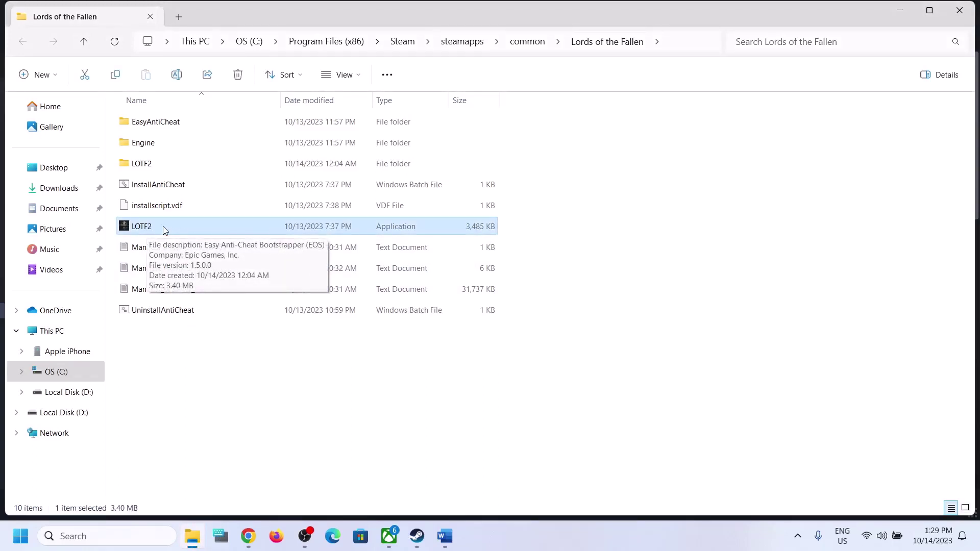
left_click(139, 164)
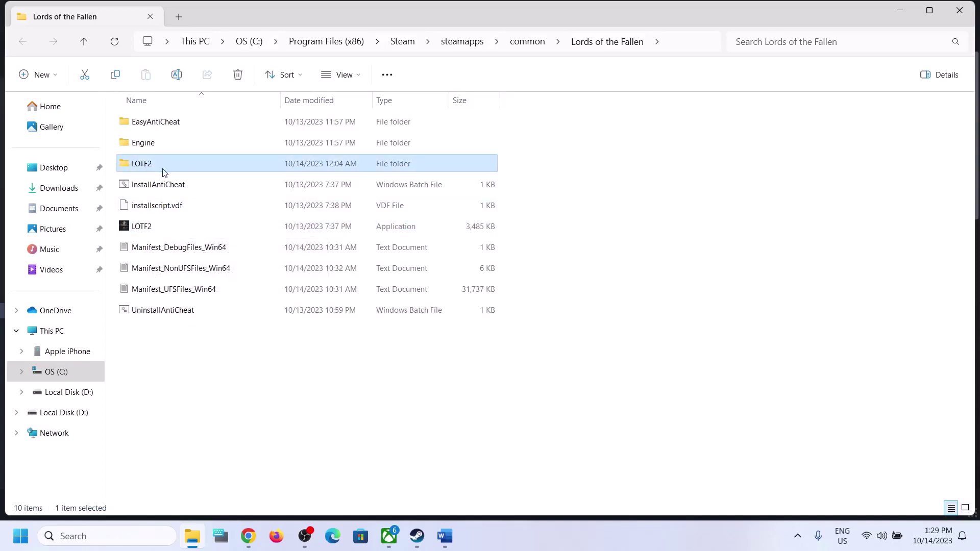
double_click(159, 167)
double_click(149, 127)
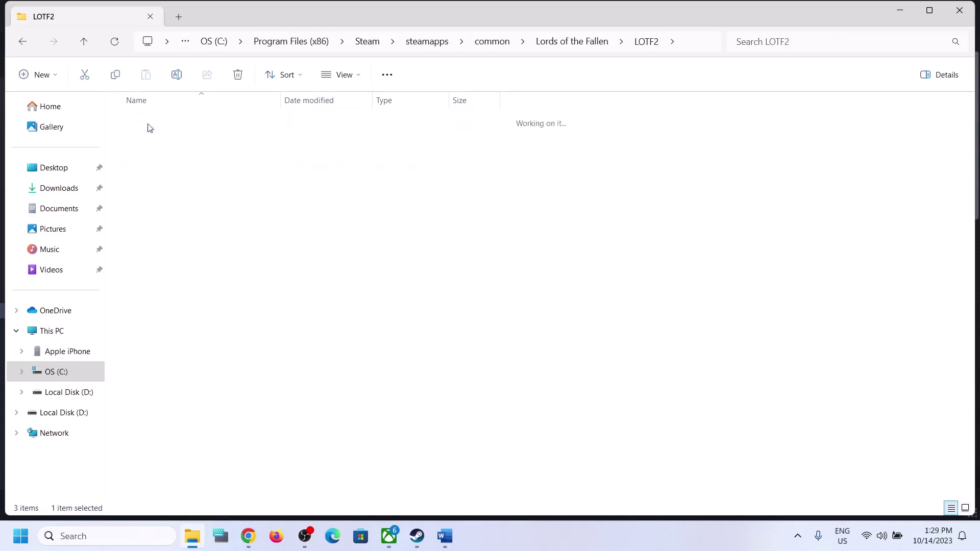
double_click(153, 124)
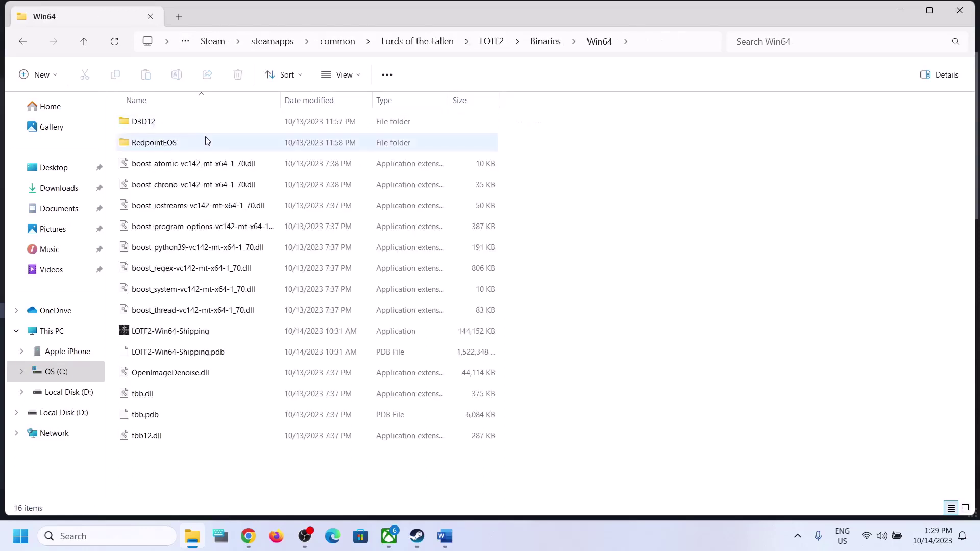
left_click(215, 339)
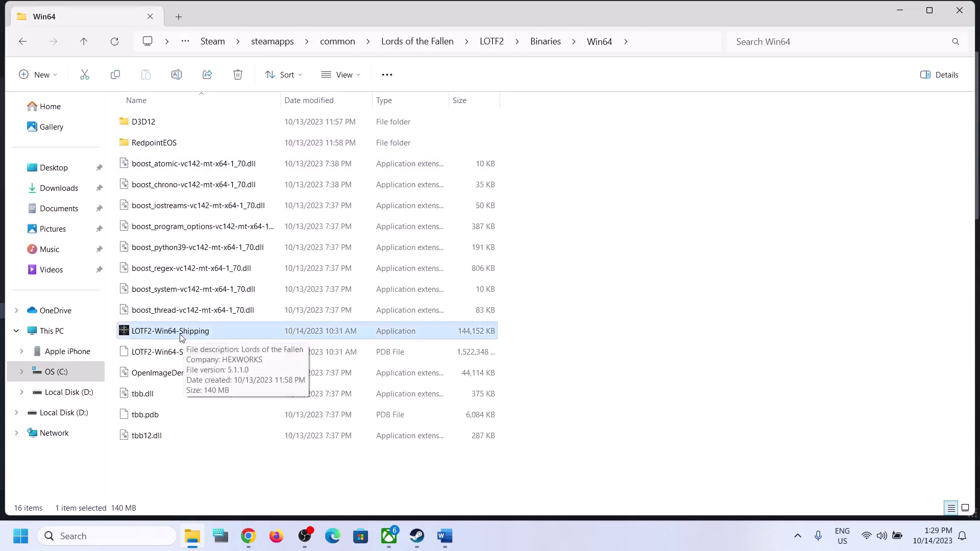
Return to the Lords of the Fallen folder and set the LOTF2 application's compatibility to run as an administrator, applying the change.
left_click(85, 48)
left_click(83, 45)
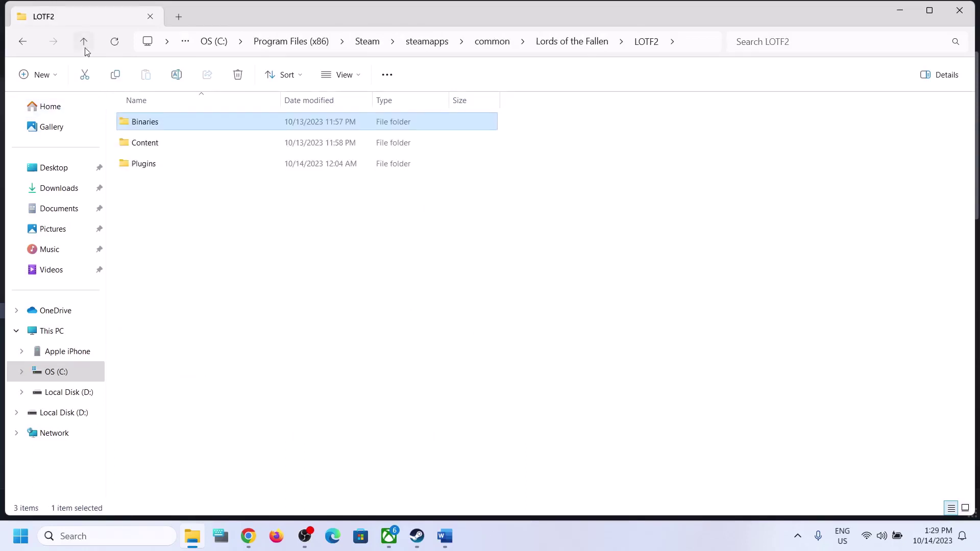
left_click(84, 45)
left_click(144, 229)
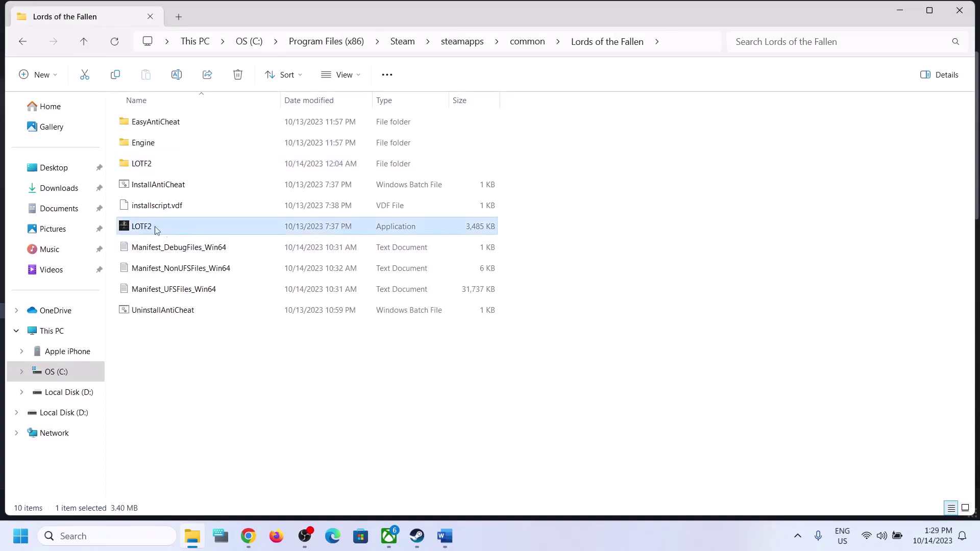
right_click(151, 229)
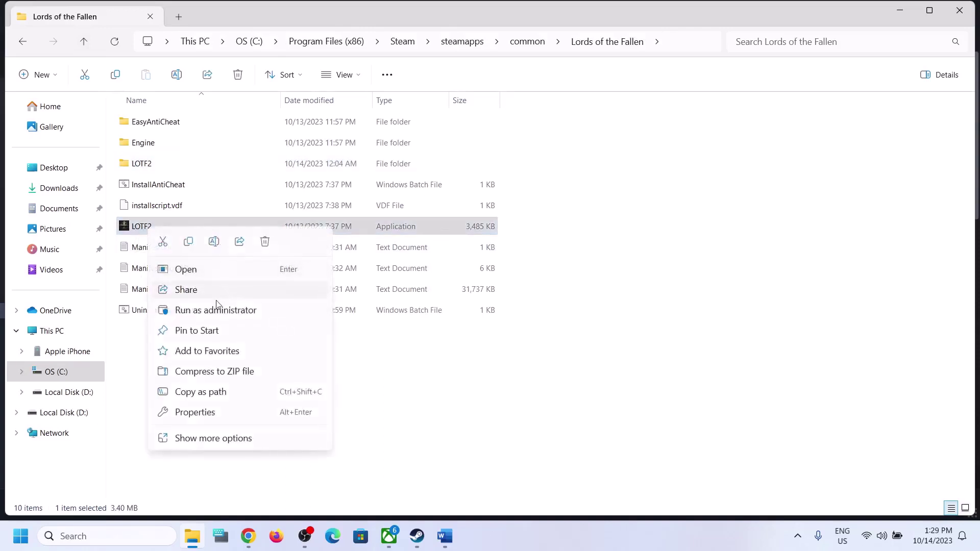
left_click(193, 412)
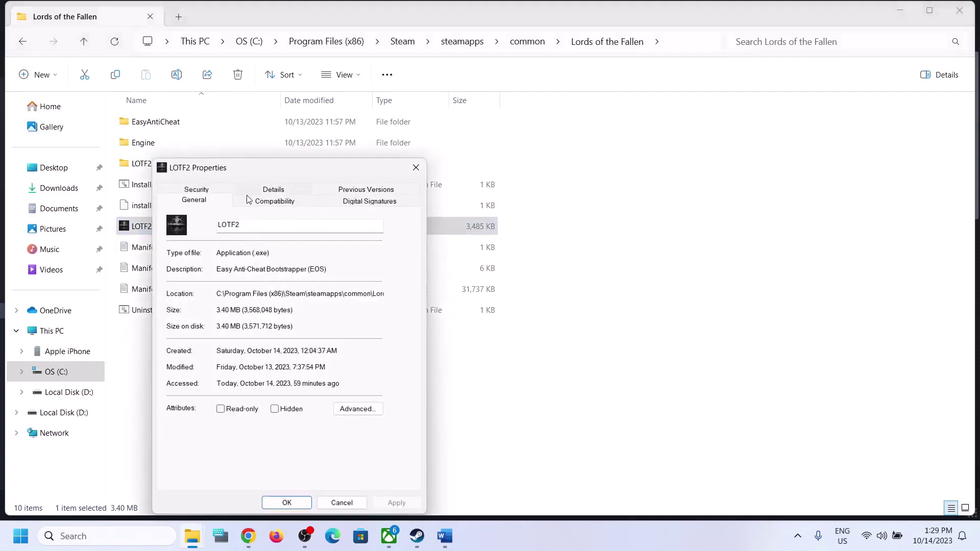
left_click(270, 201)
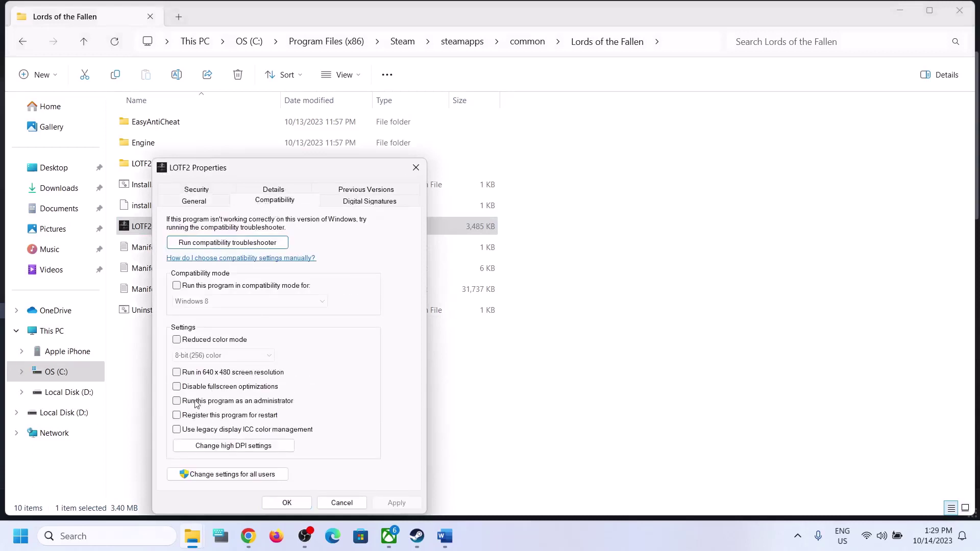
left_click(177, 401)
left_click(396, 503)
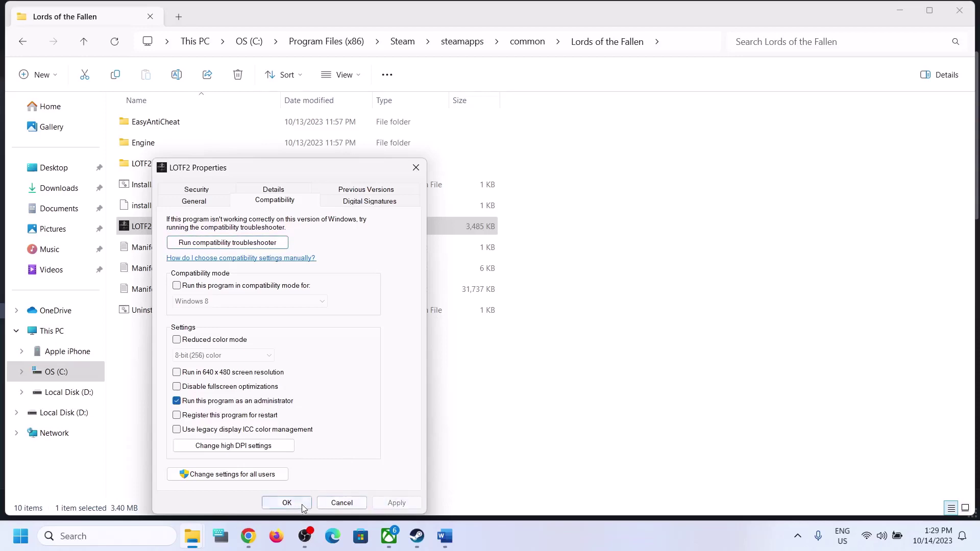
Disable fullscreen optimizations in the compatibility settings of the LOTF2 application and save the change.
left_click(289, 503)
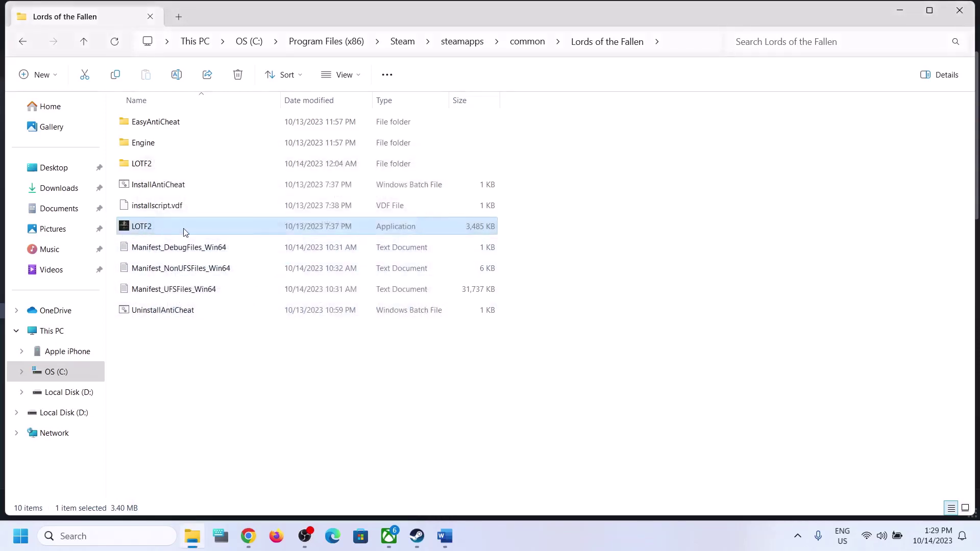
right_click(171, 233)
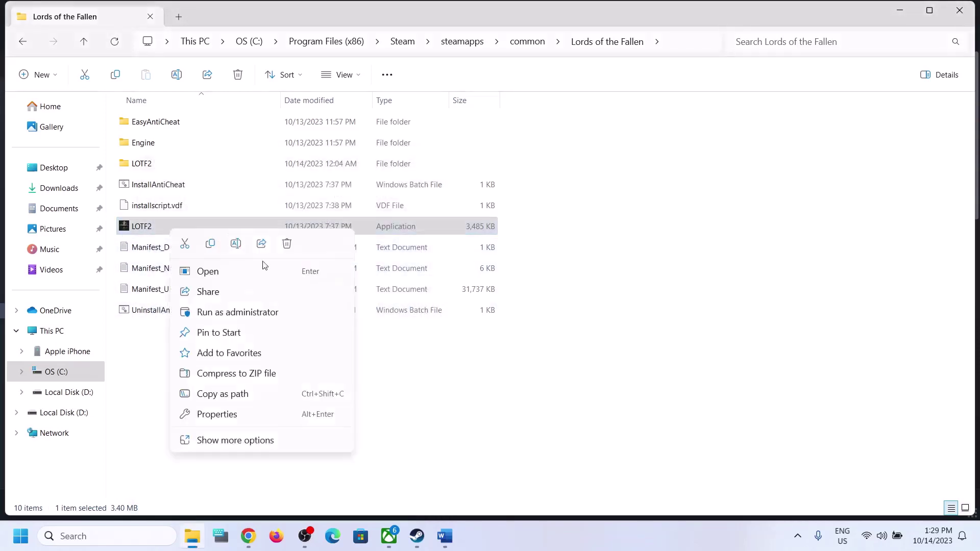
left_click(225, 417)
left_click(281, 202)
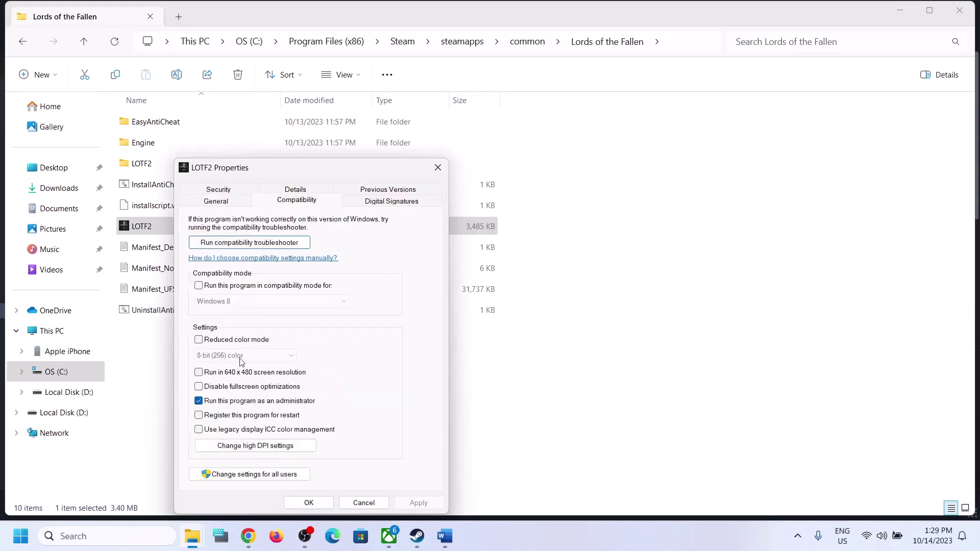
left_click(199, 388)
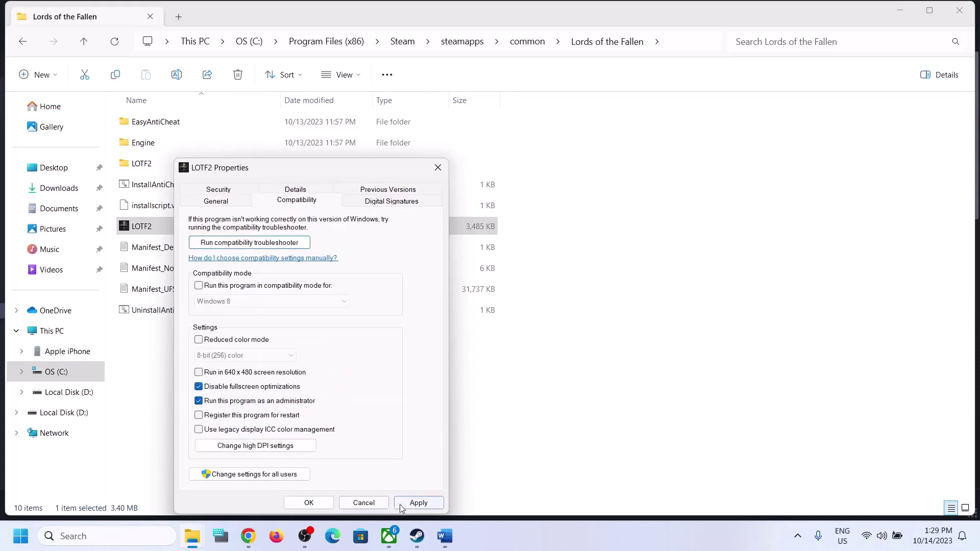
left_click(419, 503)
left_click(309, 502)
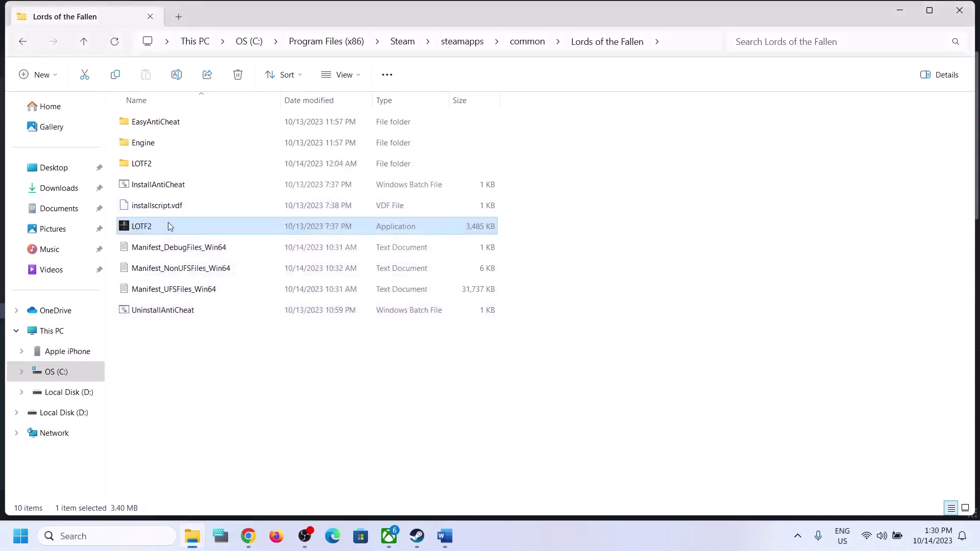
Turn on compatibility mode for the LOTF2 application with Windows 8 as the target and save it.
right_click(161, 225)
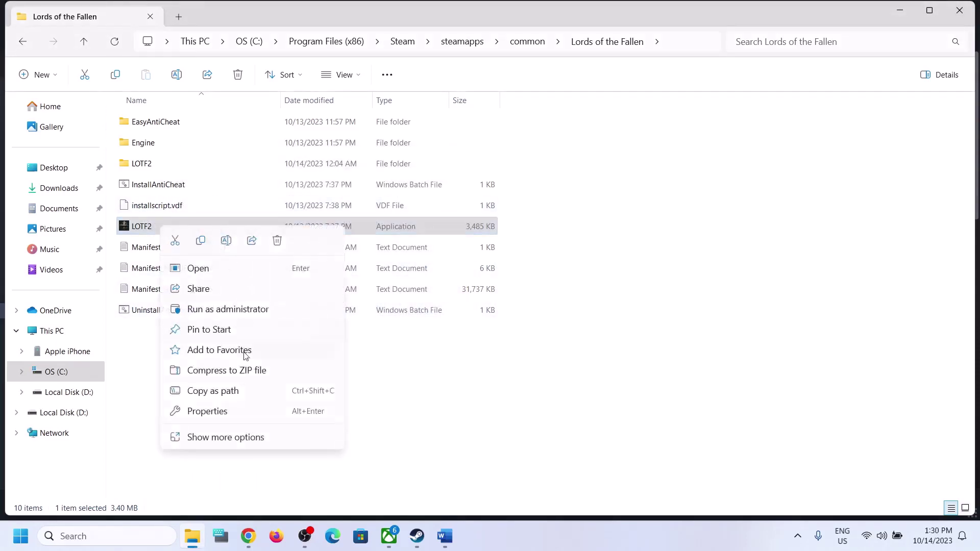
left_click(223, 412)
left_click(293, 200)
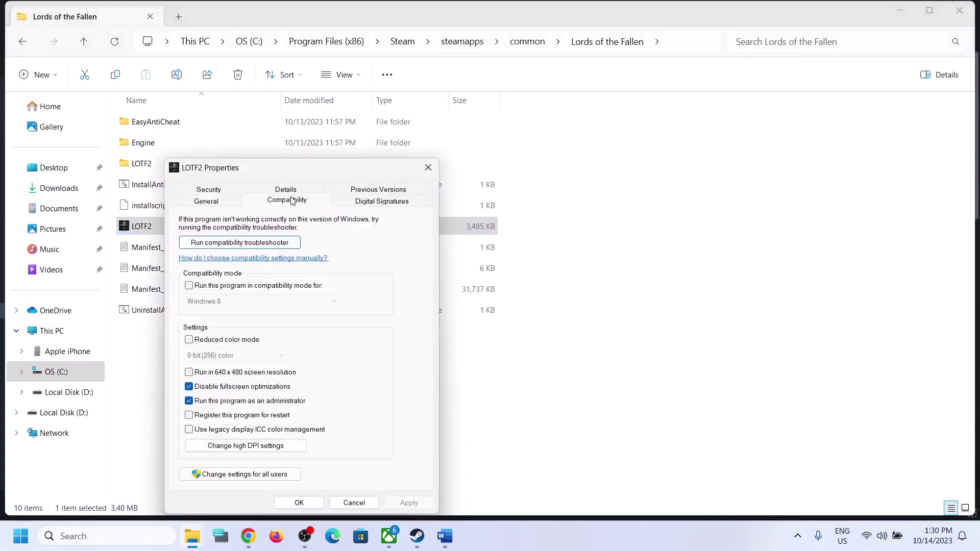
left_click(189, 286)
left_click(212, 301)
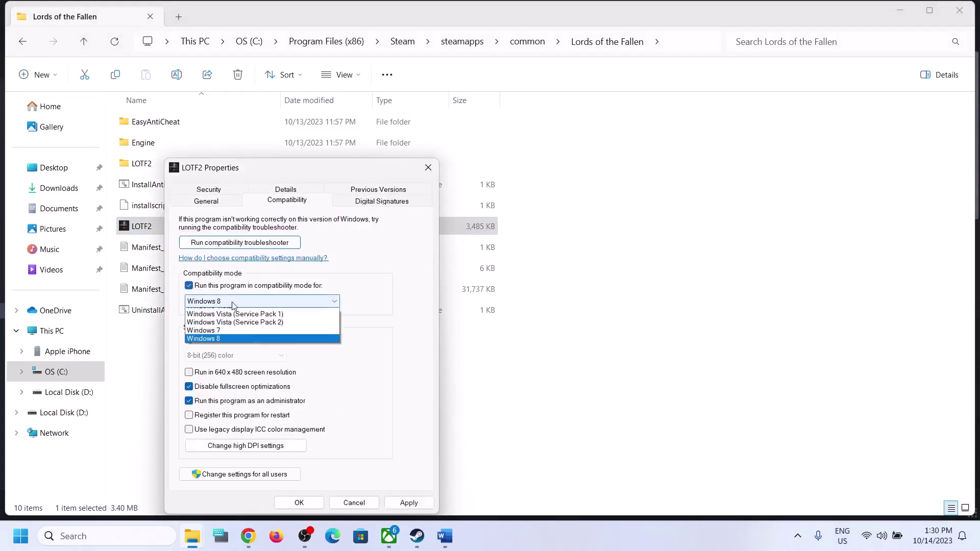
left_click(221, 378)
left_click(408, 502)
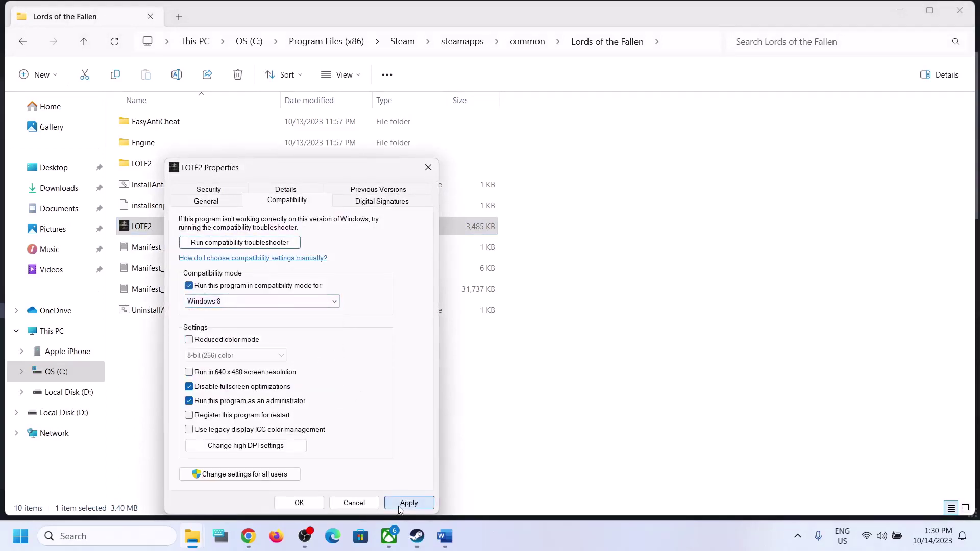
left_click(300, 503)
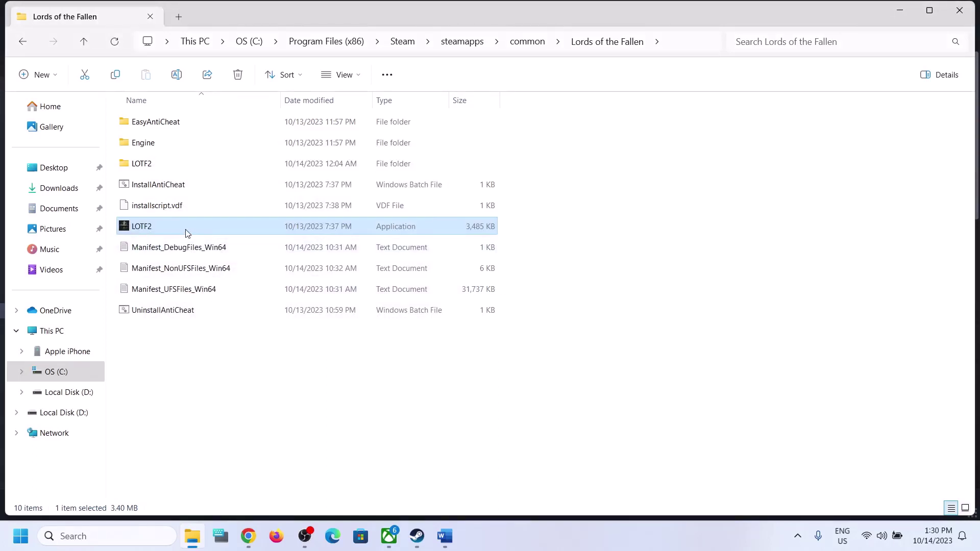
Switch the LOTF2 application's compatibility mode to Windows 7 and save it.
right_click(186, 230)
left_click(244, 414)
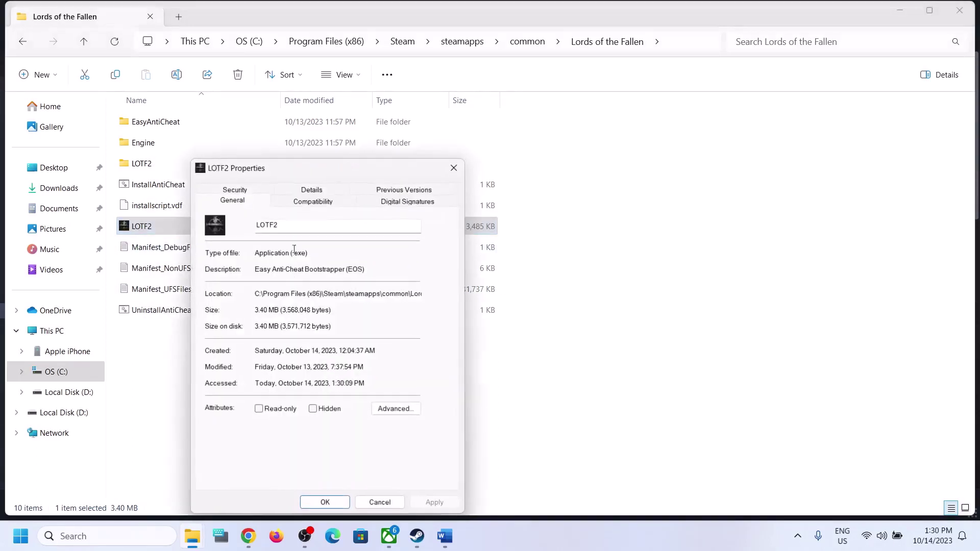
left_click(295, 202)
left_click(275, 301)
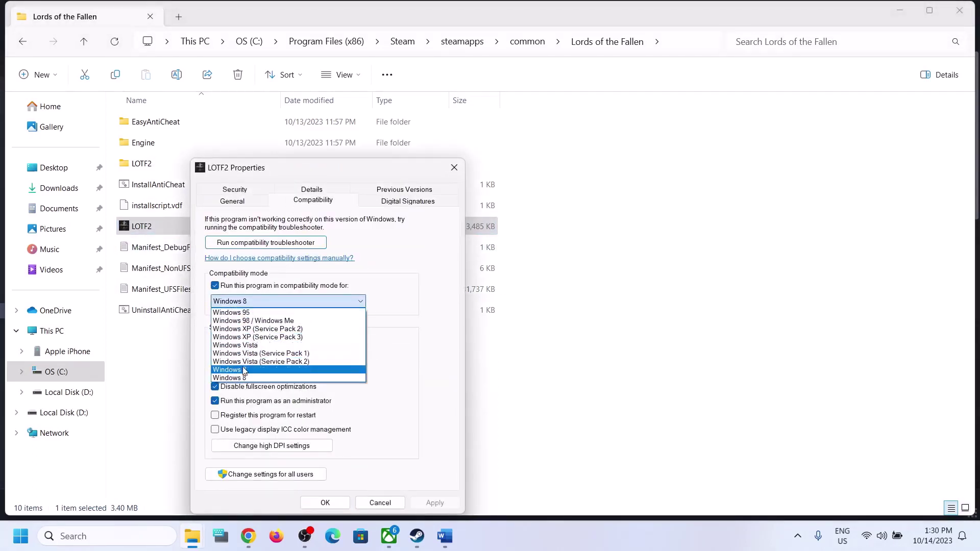
left_click(244, 369)
left_click(325, 503)
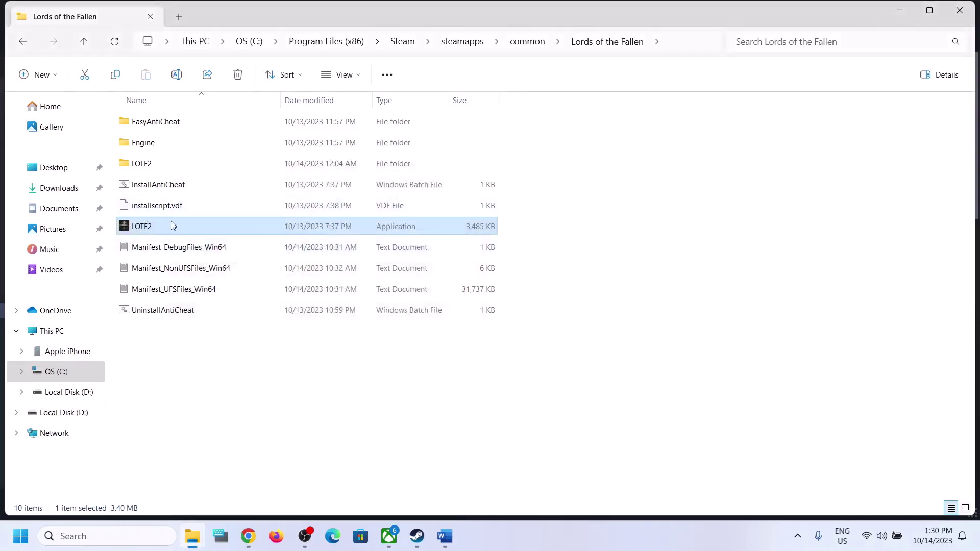
Set the LOTF2-Win64-Shipping application in LOTF2\Binaries\Win64 to run as an administrator and save the change.
left_click(145, 163)
double_click(168, 164)
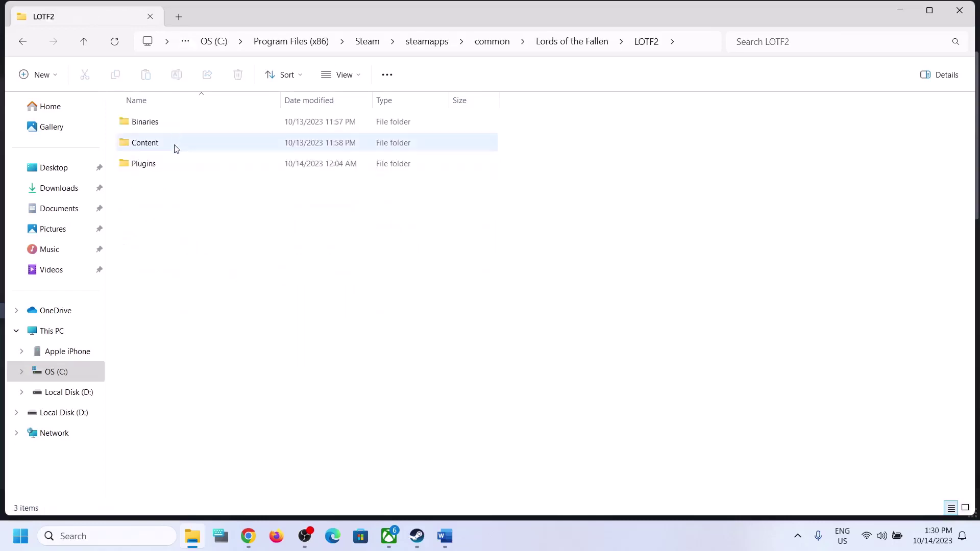
double_click(174, 122)
double_click(174, 122)
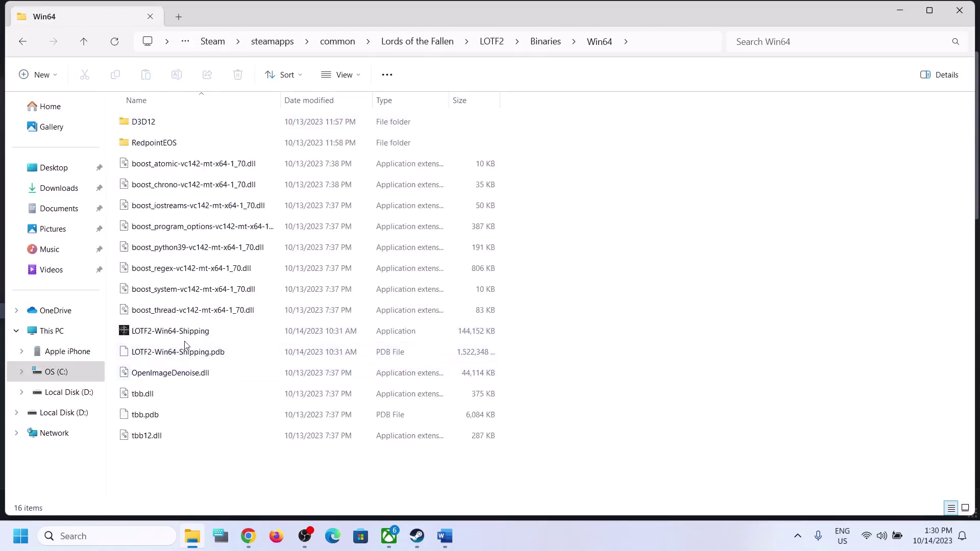
right_click(199, 333)
left_click(245, 293)
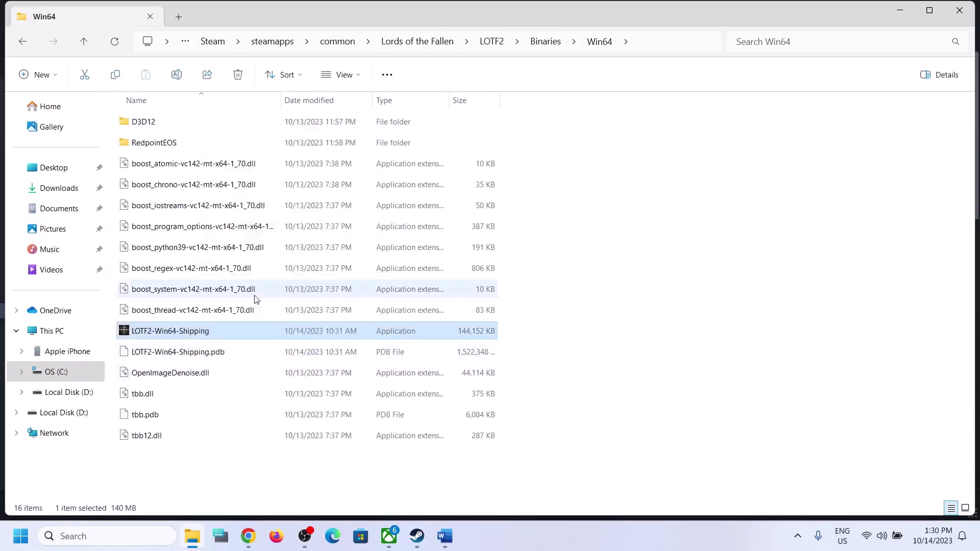
left_click(265, 201)
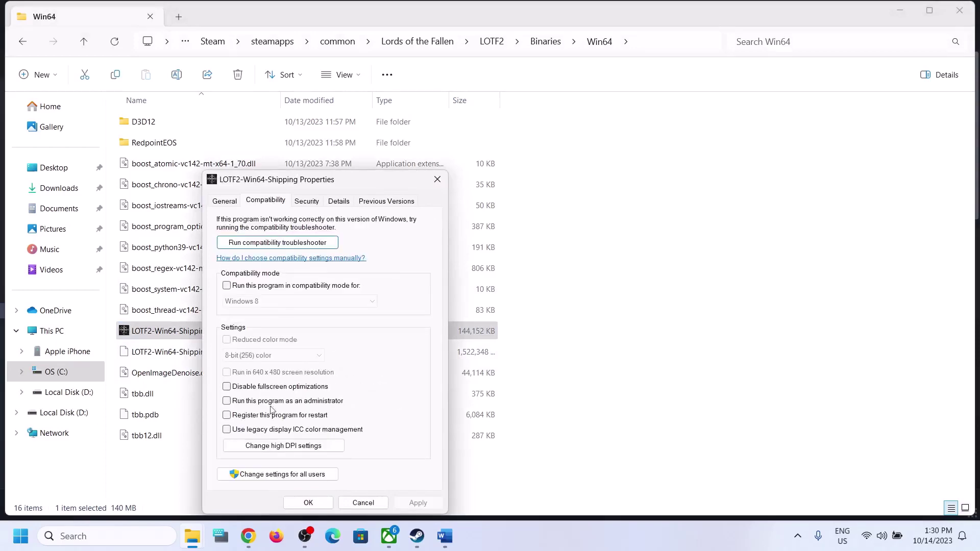
left_click(227, 402)
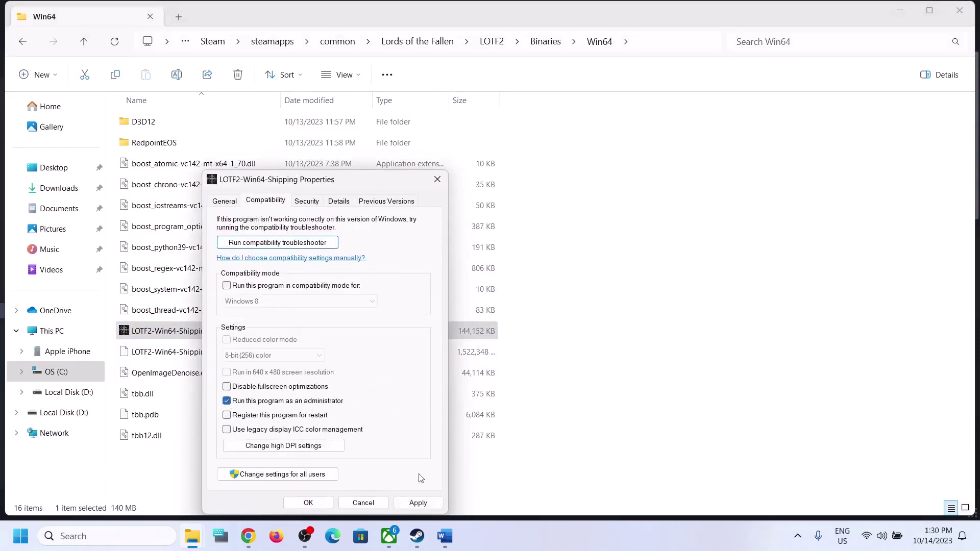
left_click(420, 503)
left_click(308, 503)
Disable fullscreen optimizations for the LOTF2-Win64-Shipping application and save the change.
right_click(162, 332)
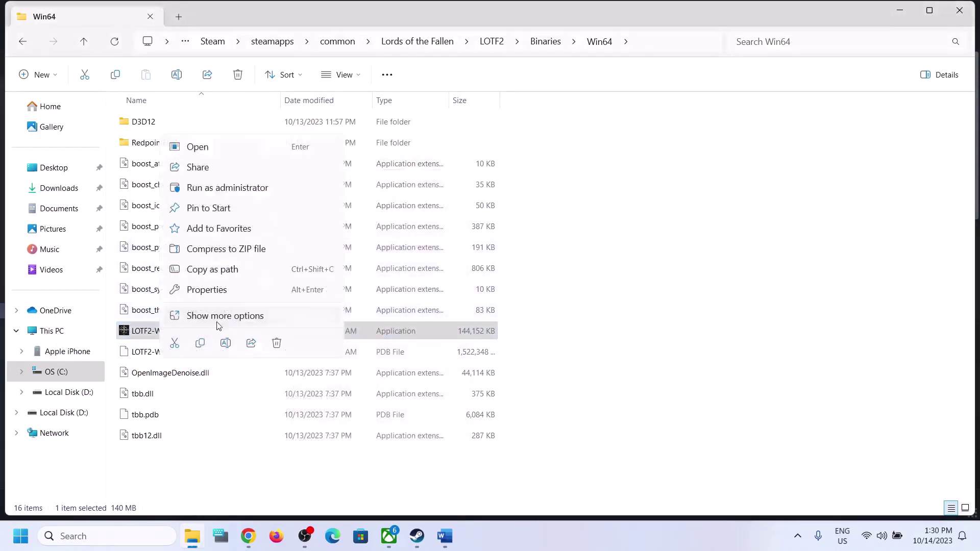
left_click(245, 291)
left_click(230, 203)
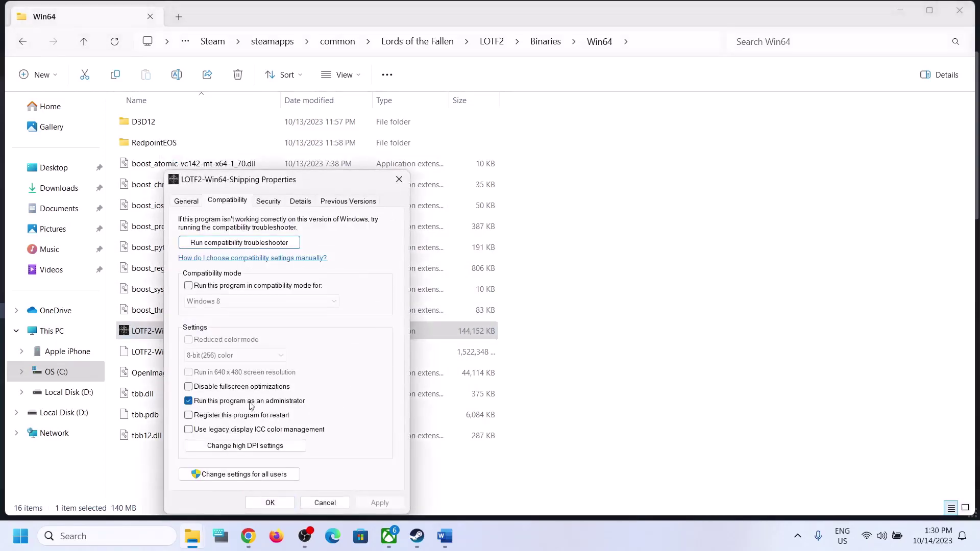
left_click(189, 387)
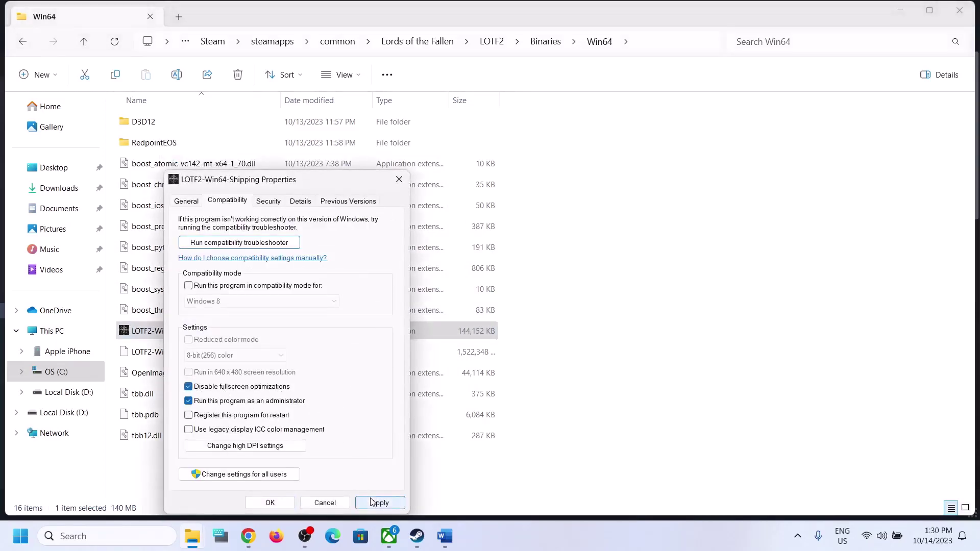
left_click(380, 503)
left_click(271, 503)
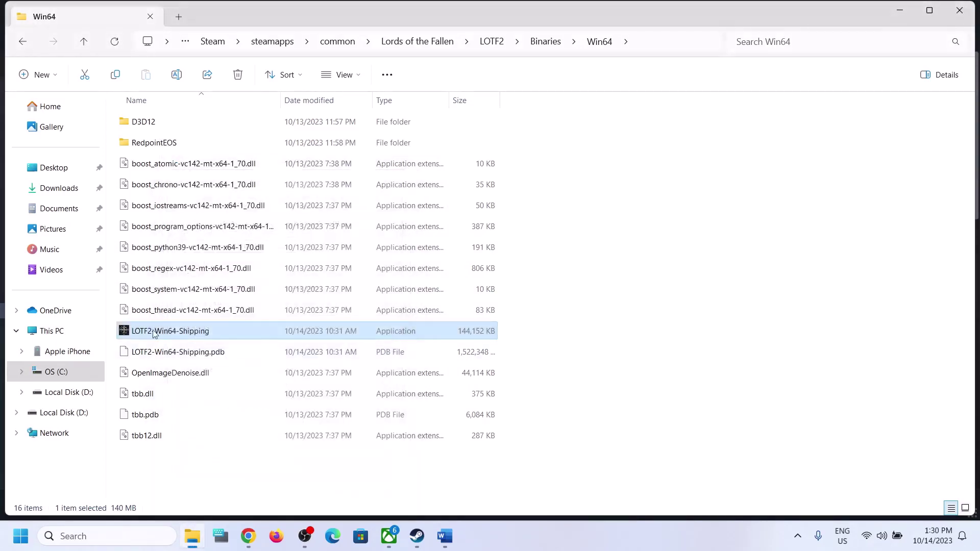
Turn on Windows 8 compatibility mode for the LOTF2-Win64-Shipping application and save it.
right_click(179, 334)
left_click(225, 291)
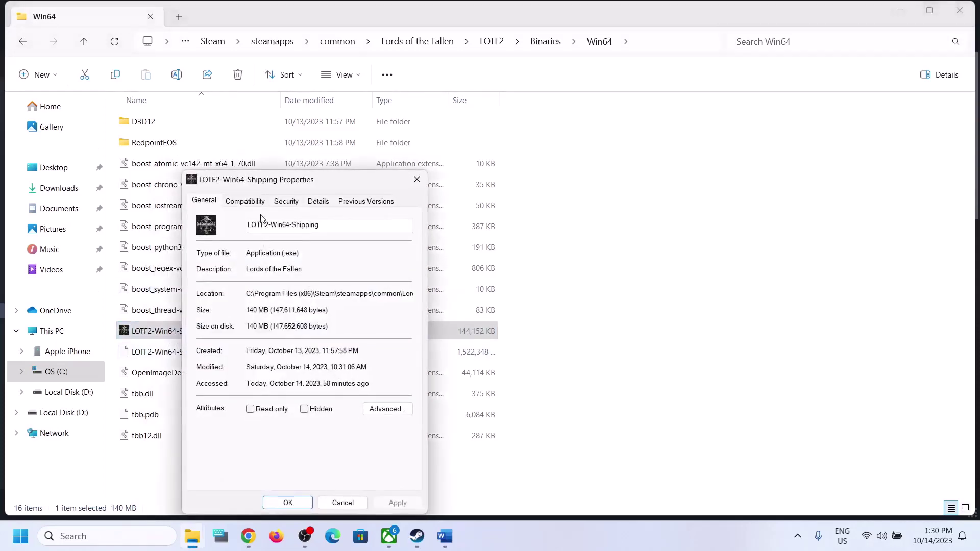
left_click(256, 205)
left_click(226, 287)
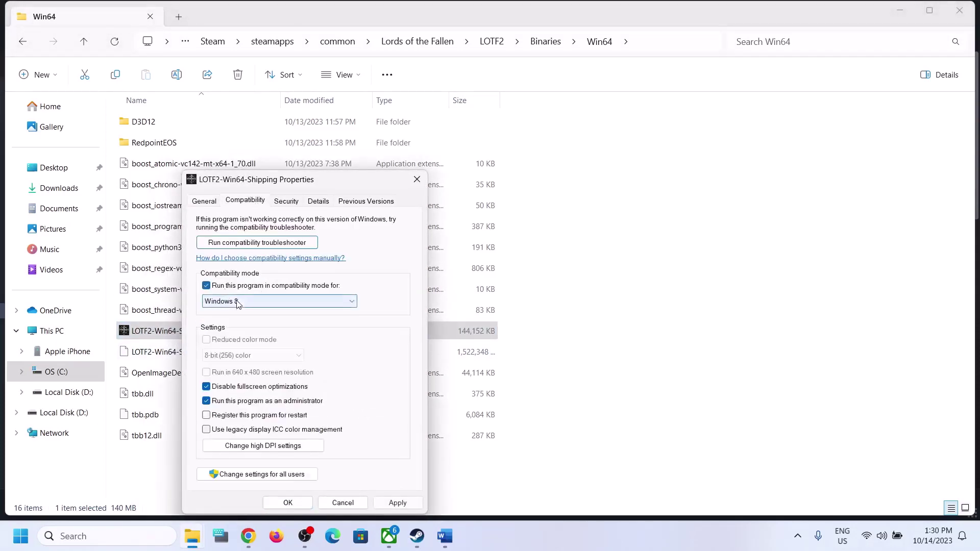
left_click(251, 308)
left_click(281, 321)
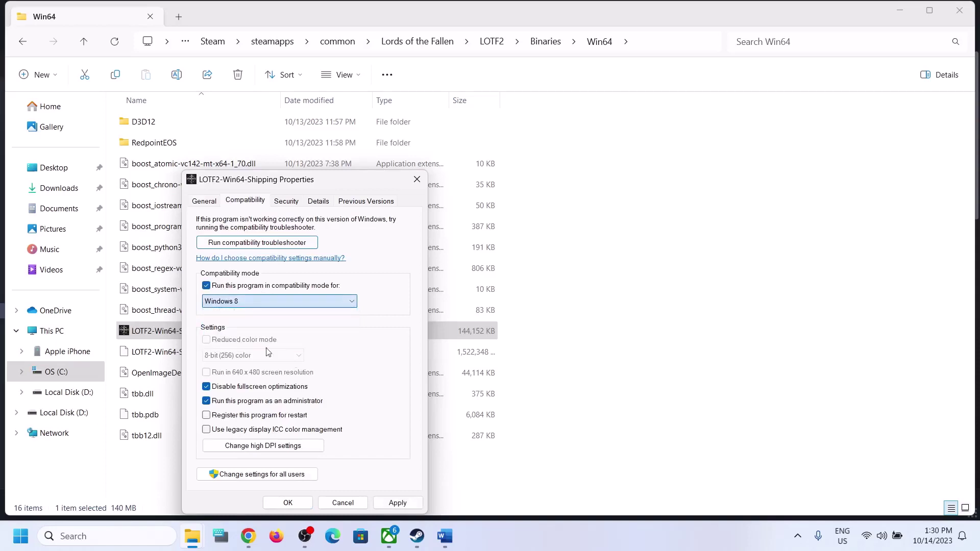
left_click(398, 503)
left_click(288, 503)
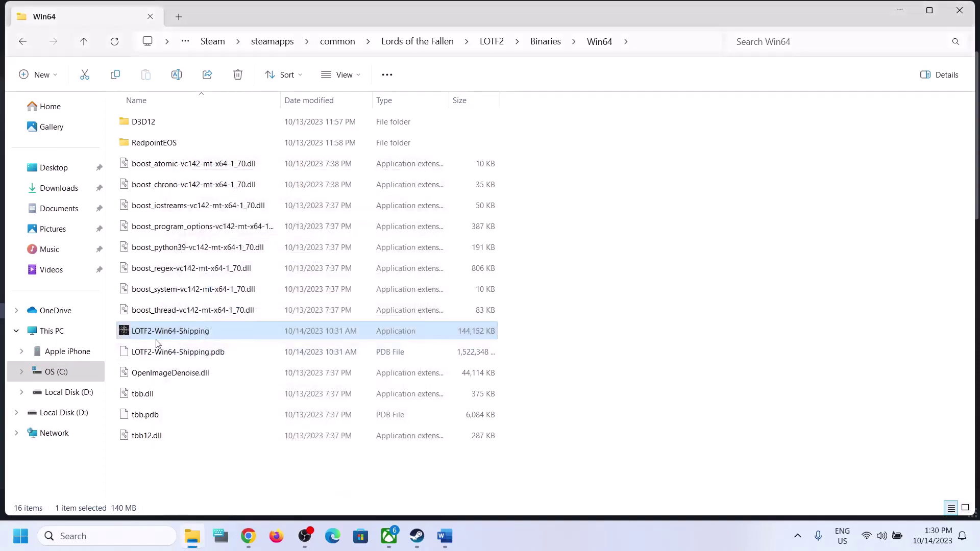
Change the compatibility mode of the LOTF2-Win64-Shipping application to Windows 7 and save it.
right_click(194, 333)
left_click(256, 301)
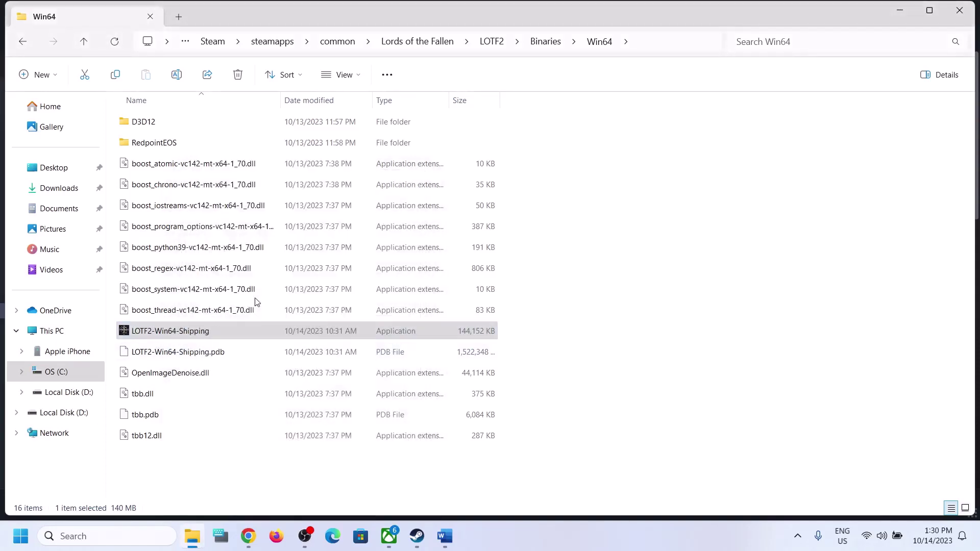
left_click(271, 202)
left_click(265, 301)
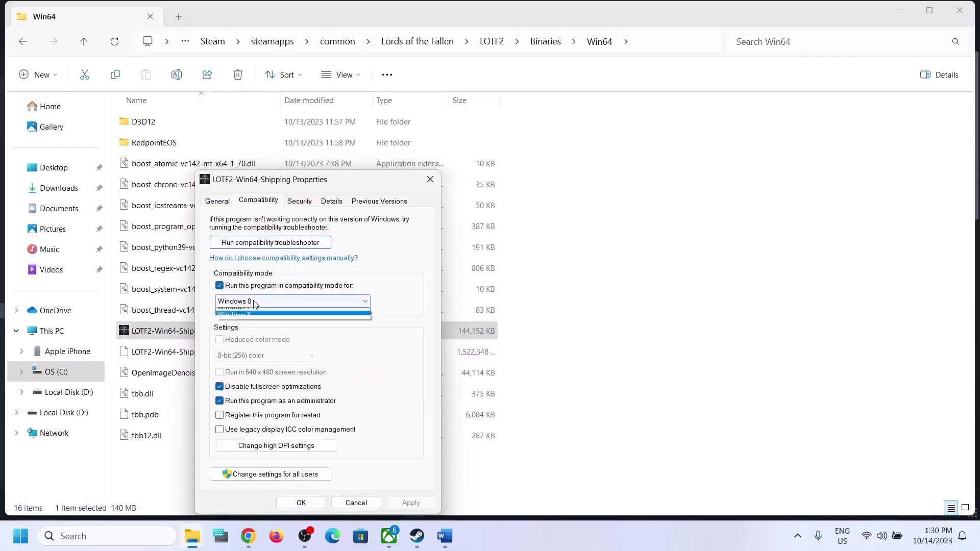
left_click(254, 338)
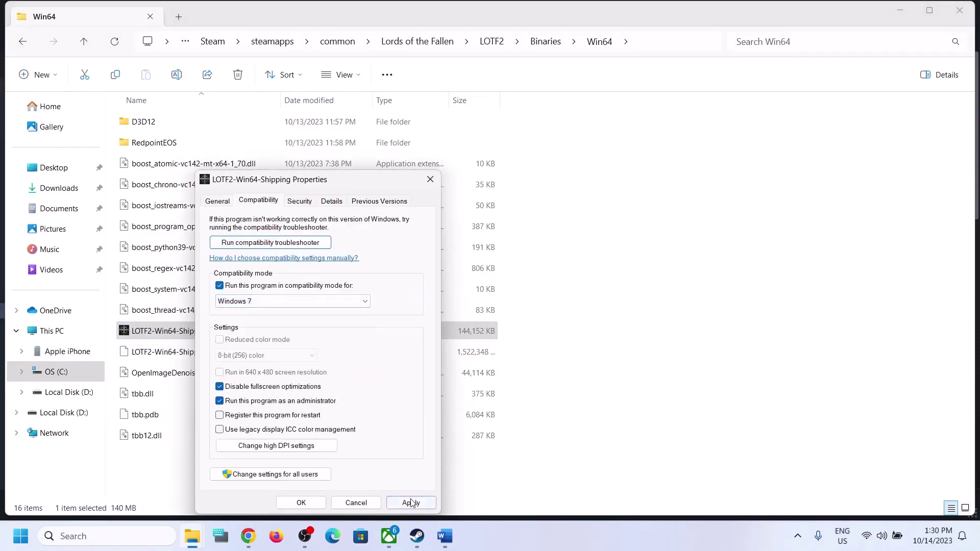
left_click(302, 503)
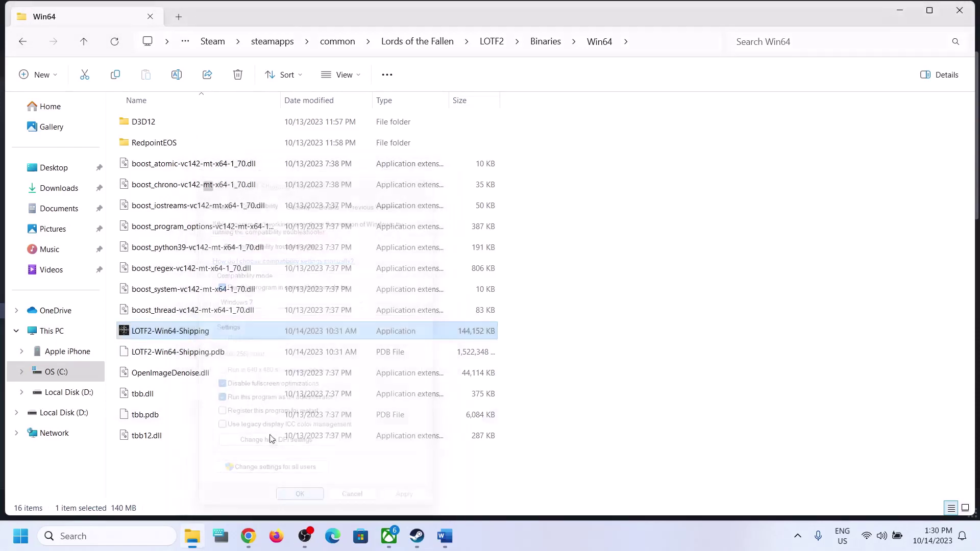
Clear compatibility mode, disabled fullscreen optimizations and run as administrator for LOTF2-Win64-Shipping, save, and go up to the Binaries folder.
right_click(205, 333)
left_click(265, 299)
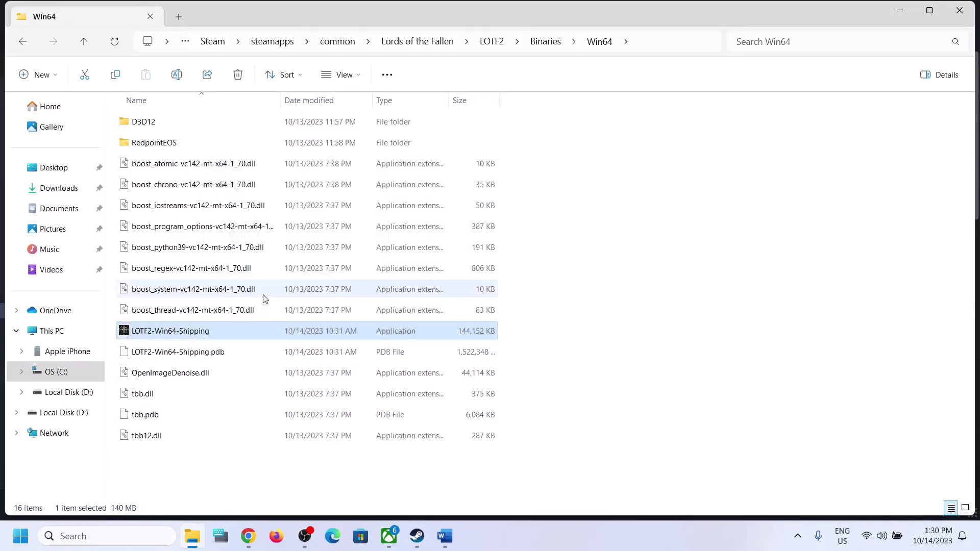
left_click(271, 202)
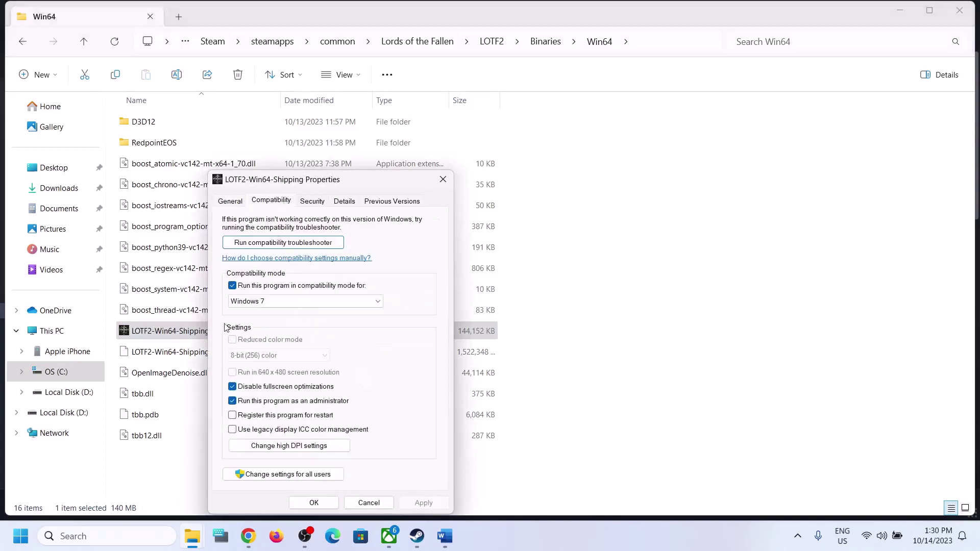
left_click(232, 286)
left_click(233, 387)
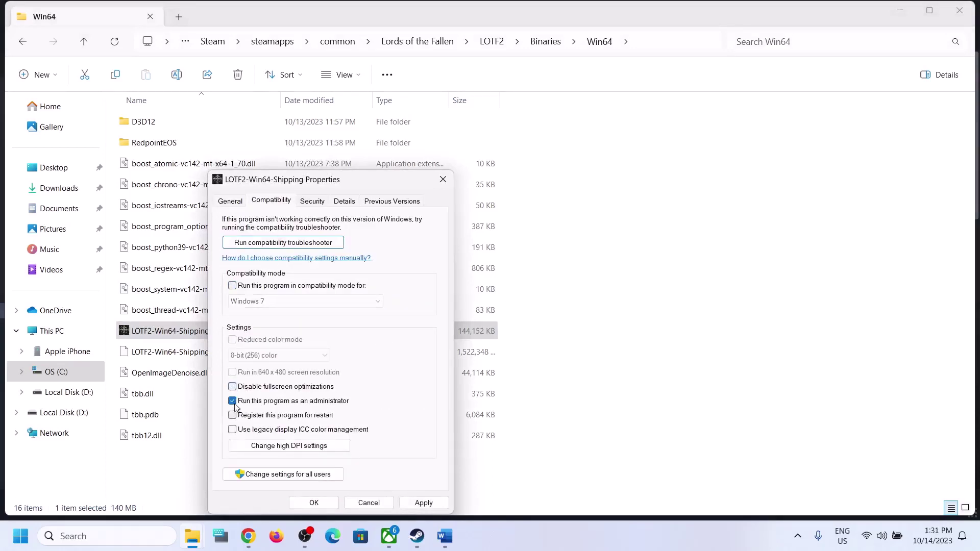
left_click(232, 401)
left_click(423, 503)
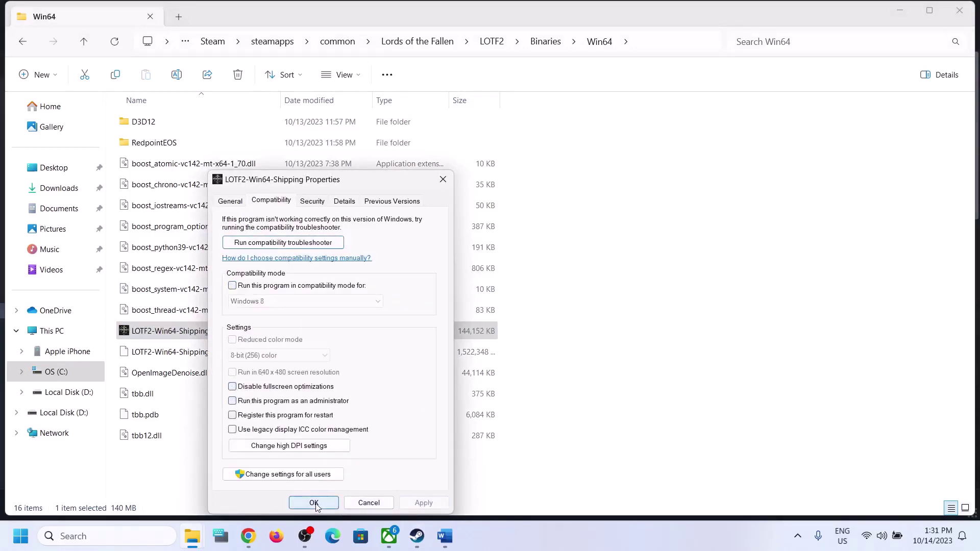
left_click(313, 503)
left_click(91, 40)
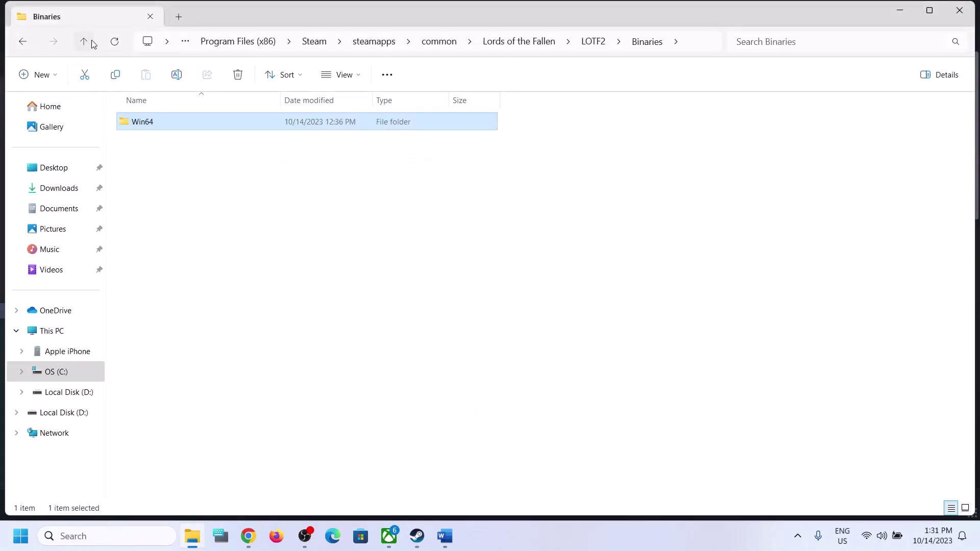
Clear compatibility mode and disabled fullscreen optimizations for the LOTF2 application in the Lords of the Fallen folder, save, and close the folder window.
left_click(91, 40)
left_click(91, 41)
left_click(148, 226)
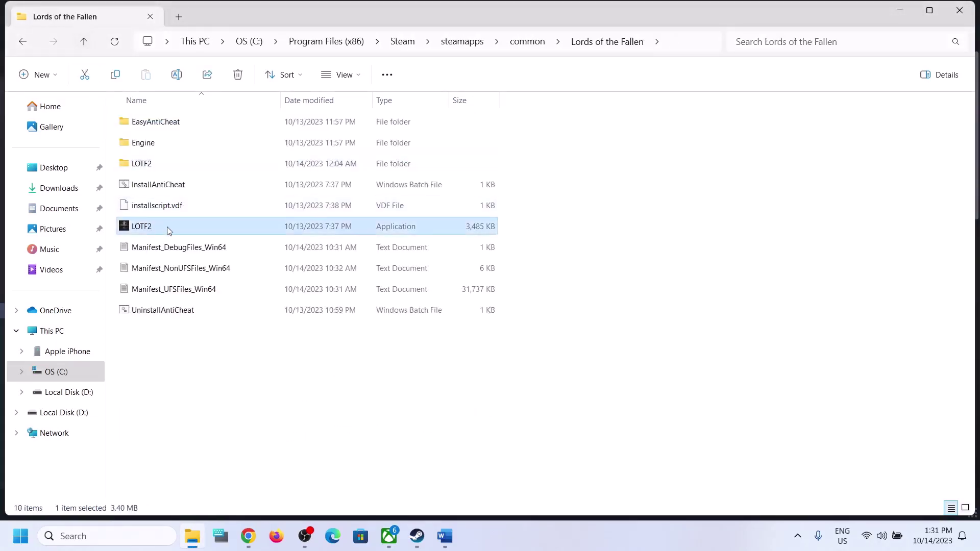
right_click(167, 227)
left_click(228, 416)
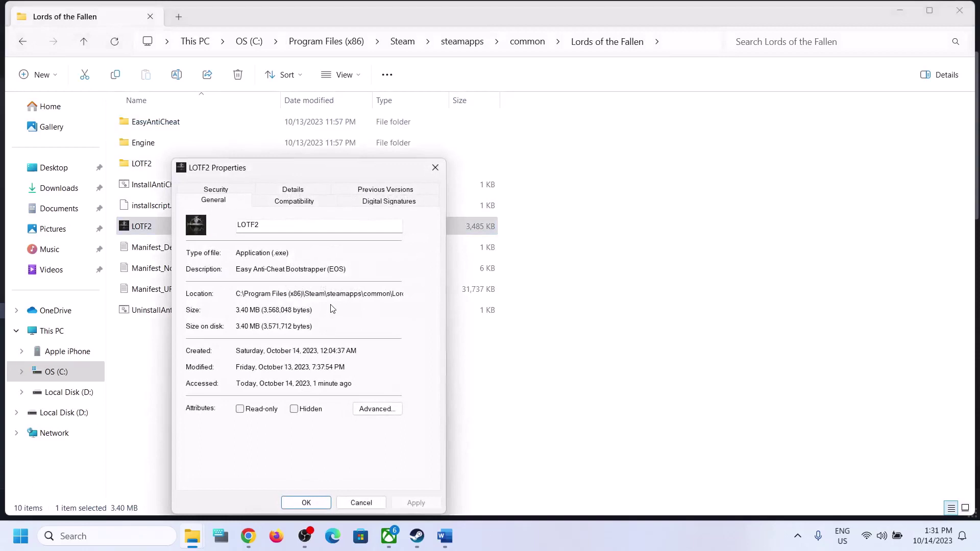
left_click(282, 205)
left_click(196, 286)
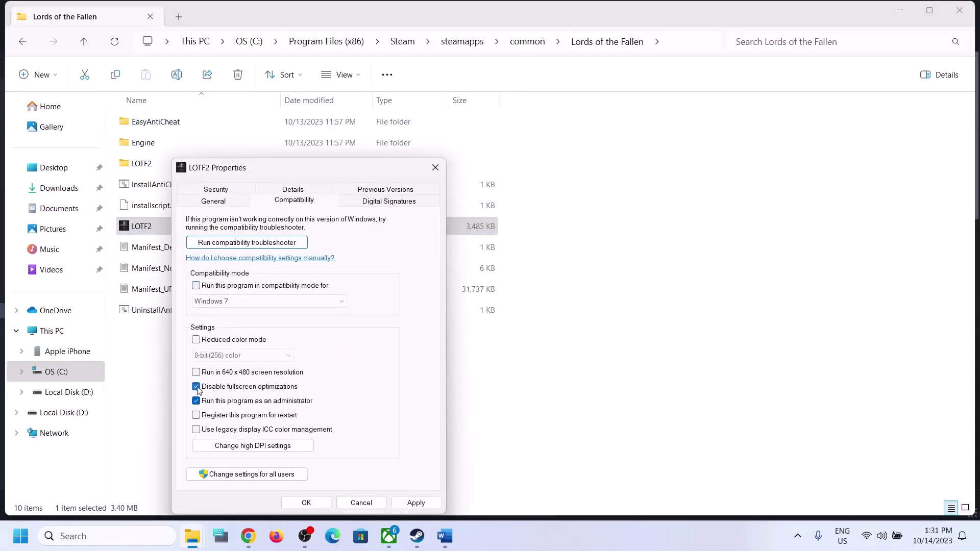
left_click(197, 388)
left_click(416, 503)
left_click(306, 502)
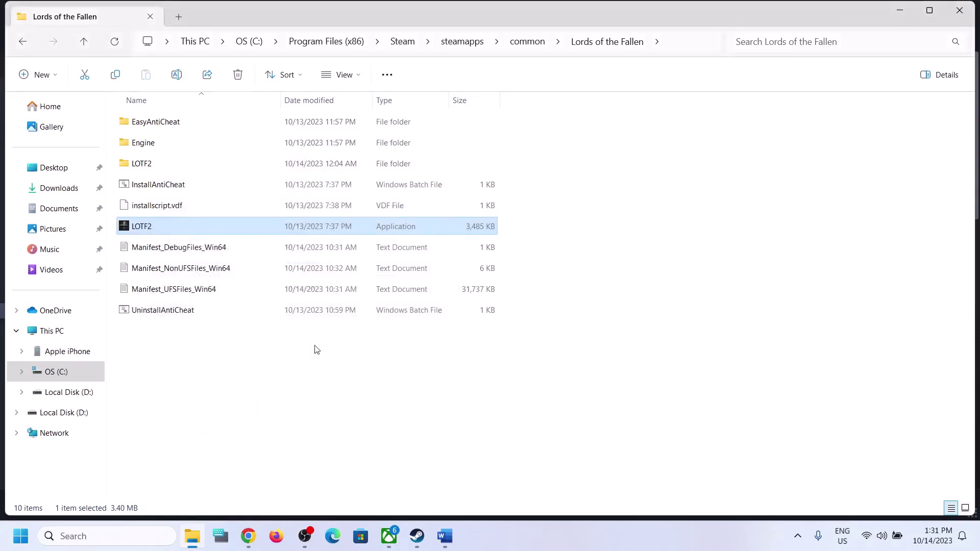
left_click(959, 11)
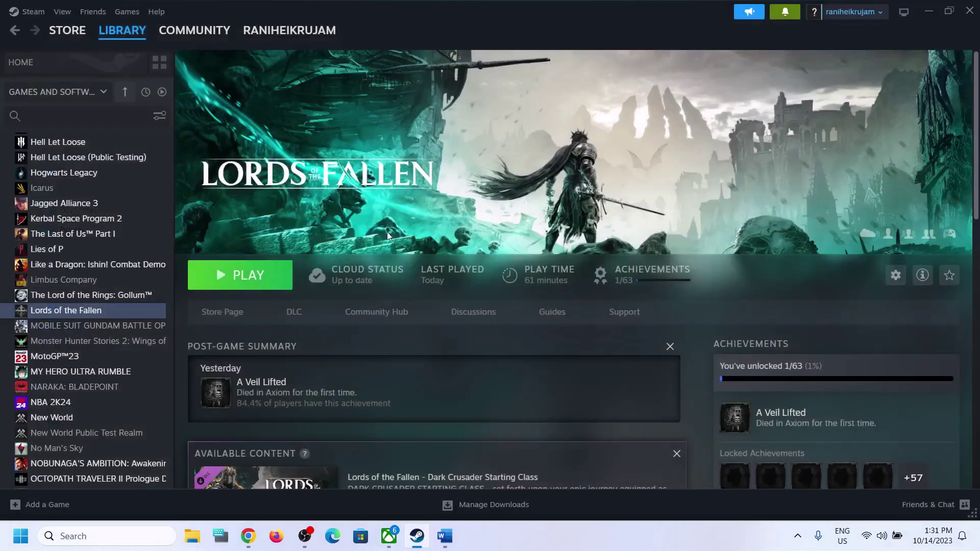
Switch to the Word notes, highlight Step 10's "Verify the game files", and return to Steam.
left_click(444, 536)
scroll(351, 352, "down", 3)
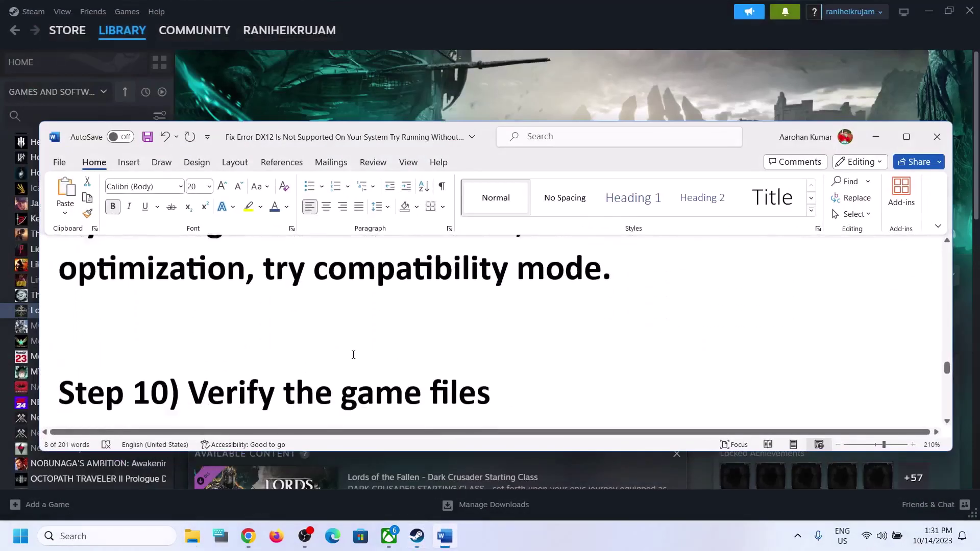
left_click_drag(253, 359, 491, 357)
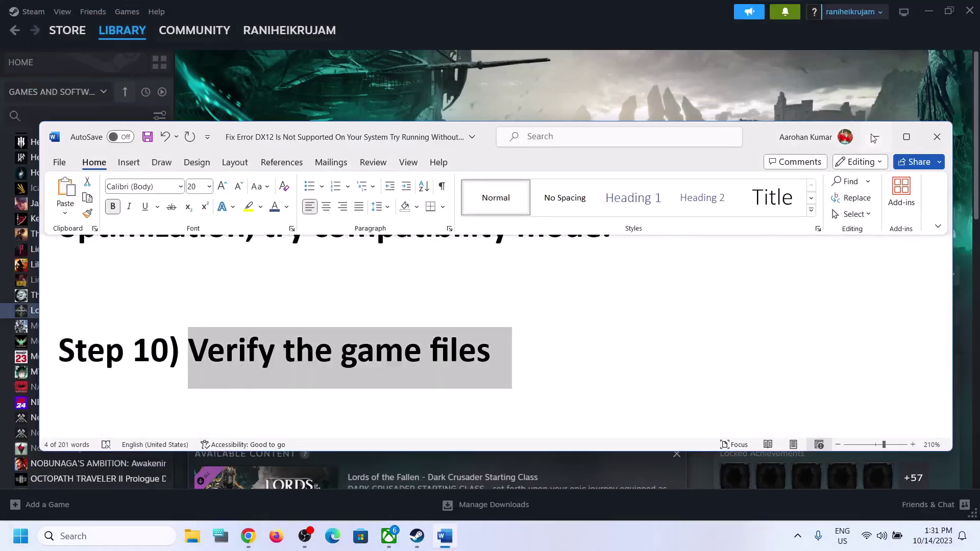
left_click(876, 136)
View the installed files options of Lords of the Fallen to find the integrity verification, then close its properties.
right_click(132, 310)
left_click(157, 404)
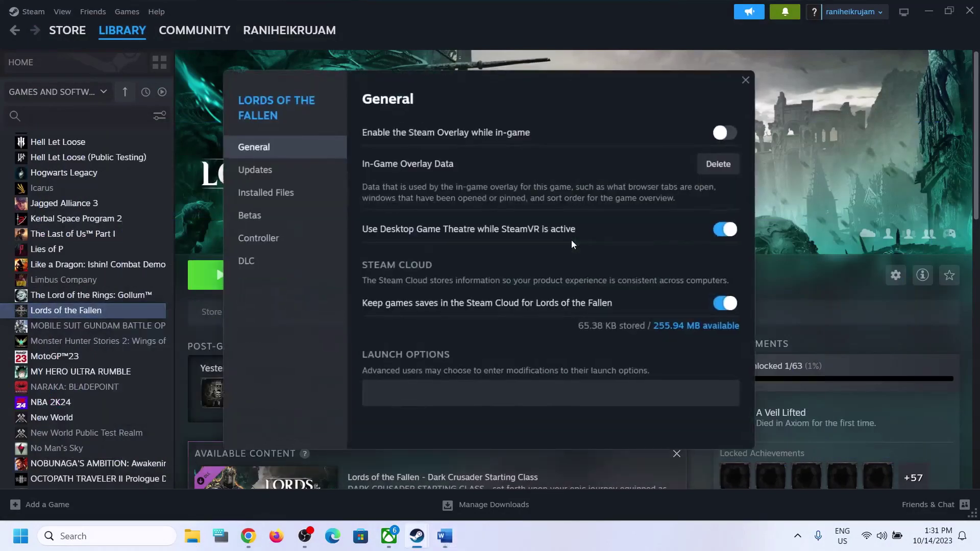
left_click(295, 196)
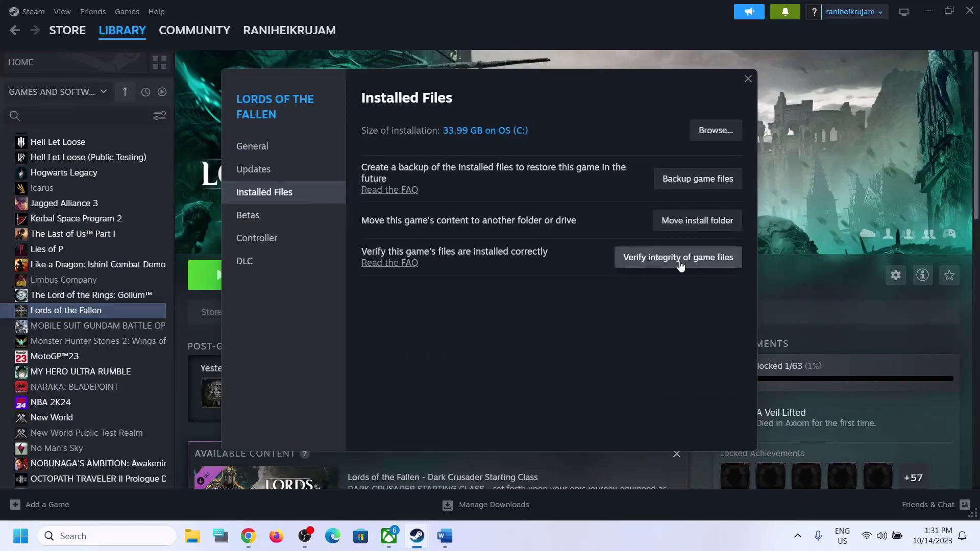
left_click(748, 78)
Switch to the Word notes and highlight Step 11's "Update the System BIOS".
left_click(445, 536)
scroll(413, 354, "down", 2)
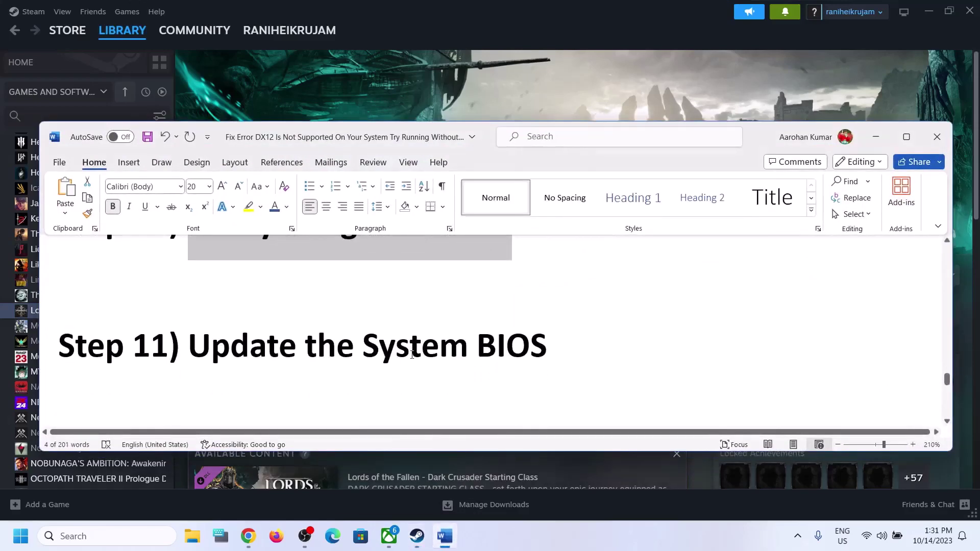
left_click_drag(247, 342, 542, 346)
left_click(559, 347)
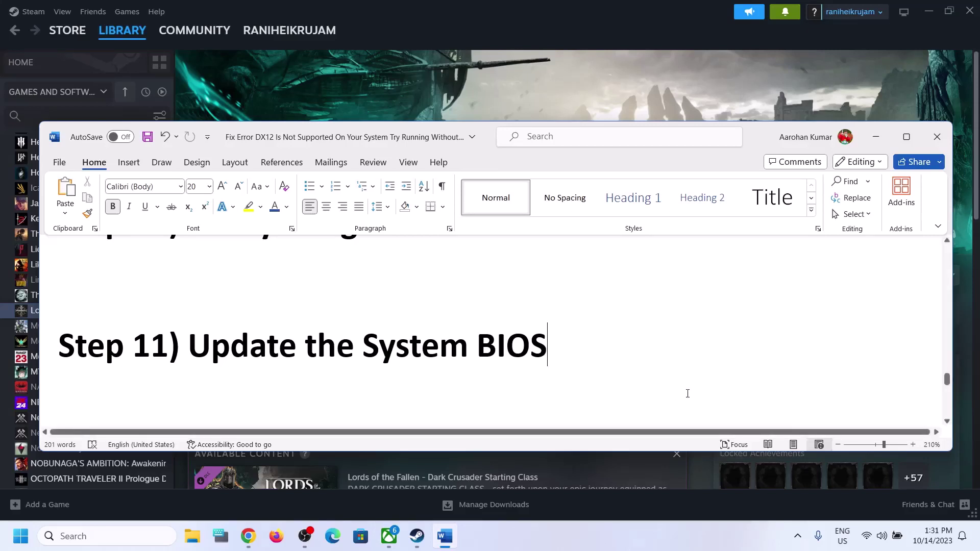
Check the laptop's battery charge level in the Windows quick settings and return to the notes.
left_click(897, 536)
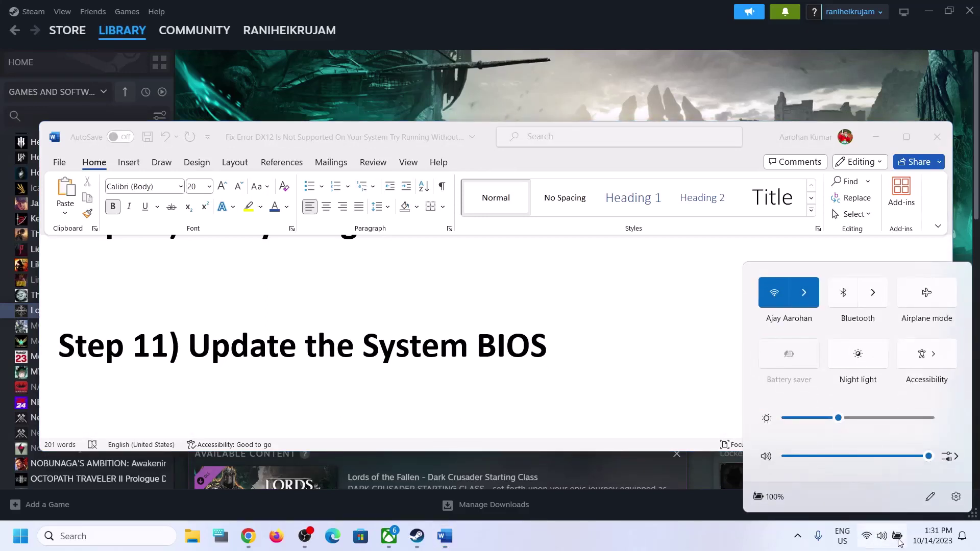
mouse_move(761, 502)
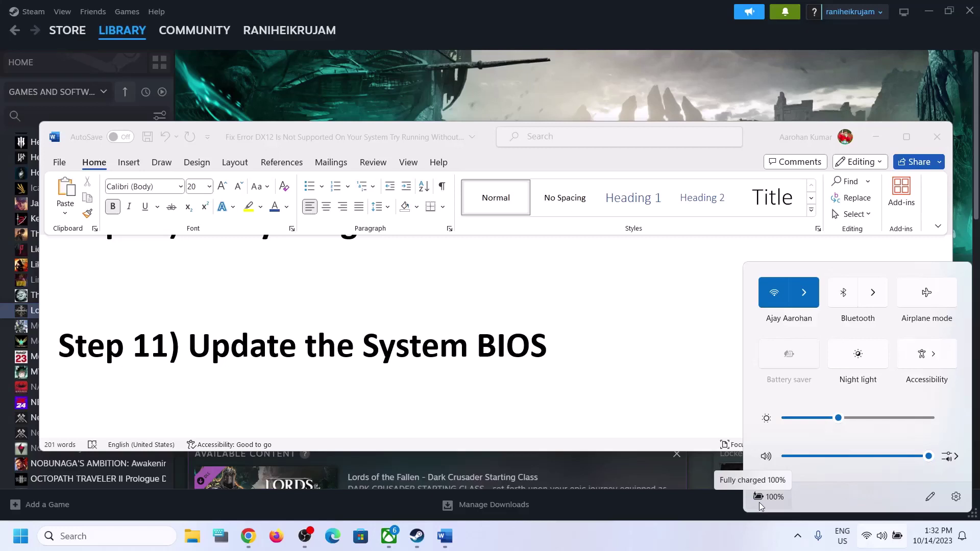
left_click(605, 350)
Highlight Step 12's instructions on closing all overclocking apps and removing the undervolt in the notes.
scroll(604, 348, "down", 2)
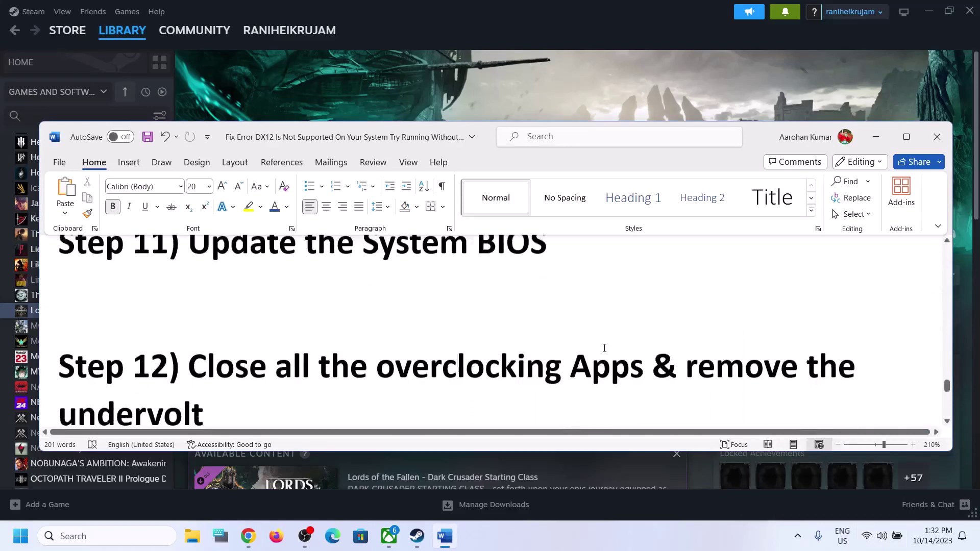
scroll(605, 348, "down", 1)
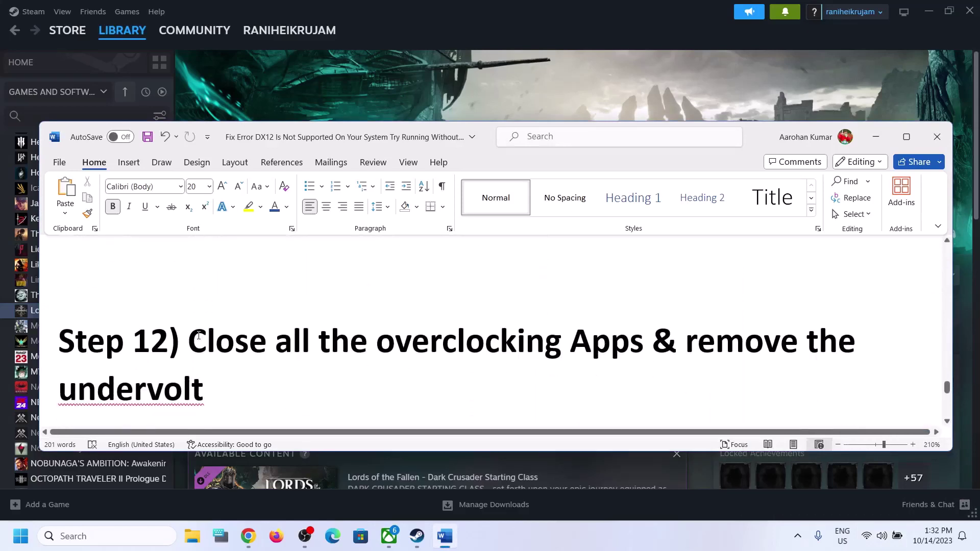
left_click_drag(199, 336, 651, 341)
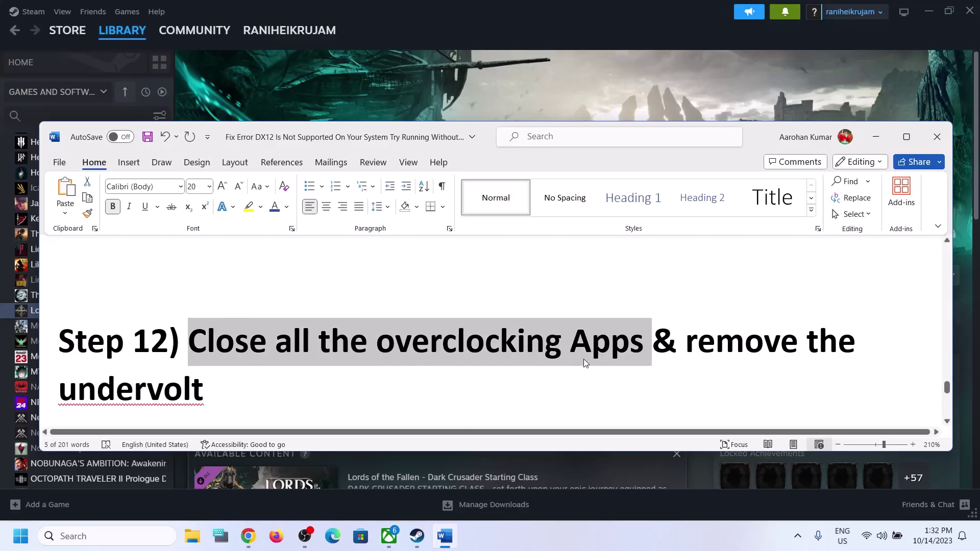
left_click_drag(687, 340, 266, 393)
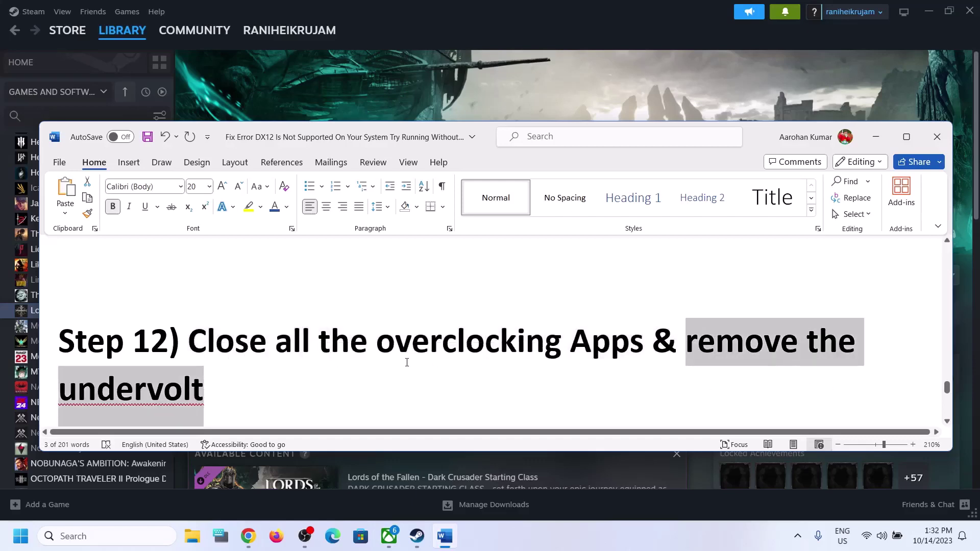
left_click(407, 363)
Highlight "Move the game to SSD" in Step 13 of the notes and return to Steam.
scroll(407, 363, "down", 3)
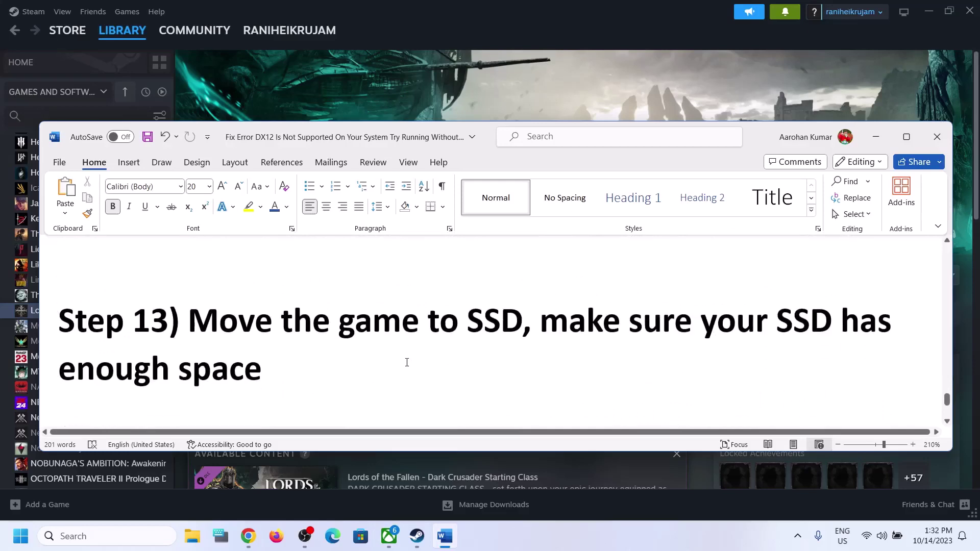
left_click_drag(188, 322, 522, 327)
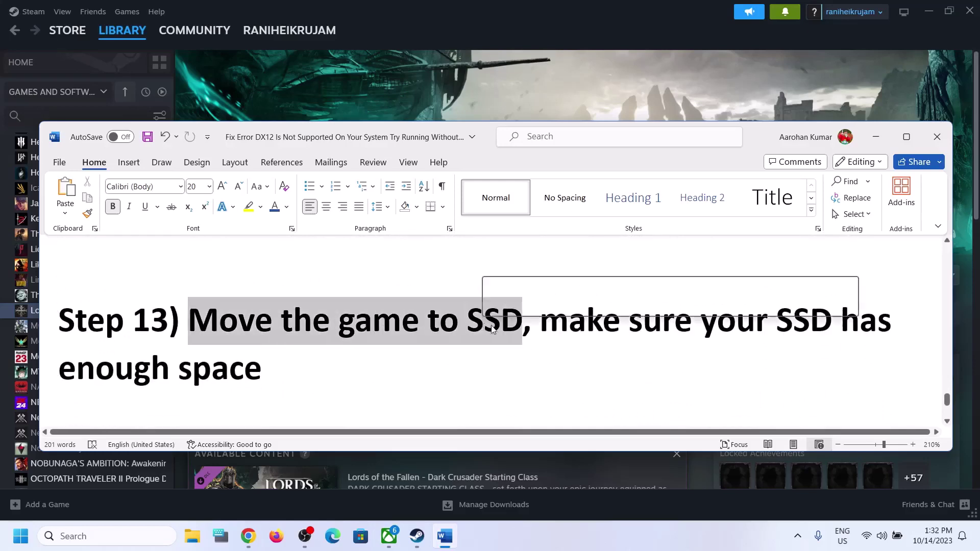
left_click(876, 137)
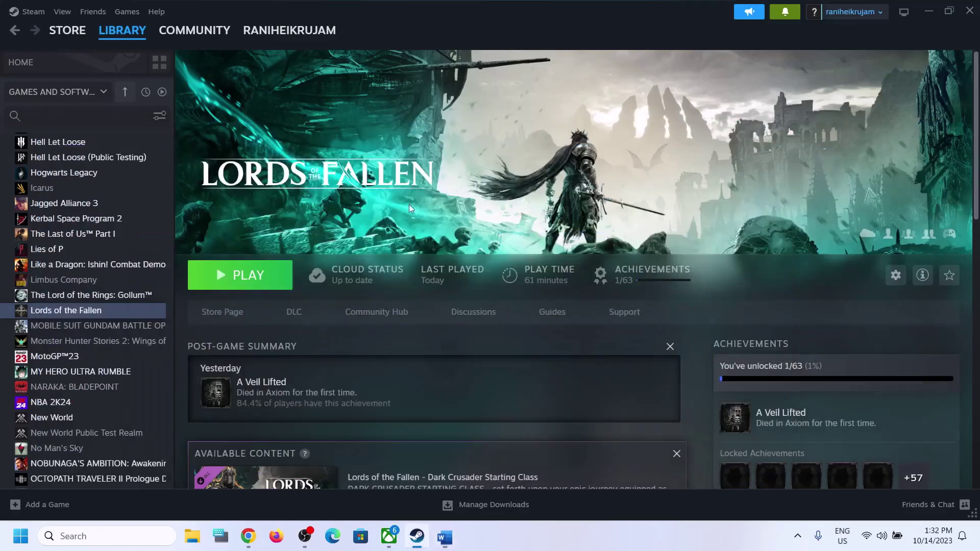
Review the target drives offered for moving the Lords of the Fallen install folder, cancel the move, and close the game's properties.
right_click(88, 311)
left_click(122, 404)
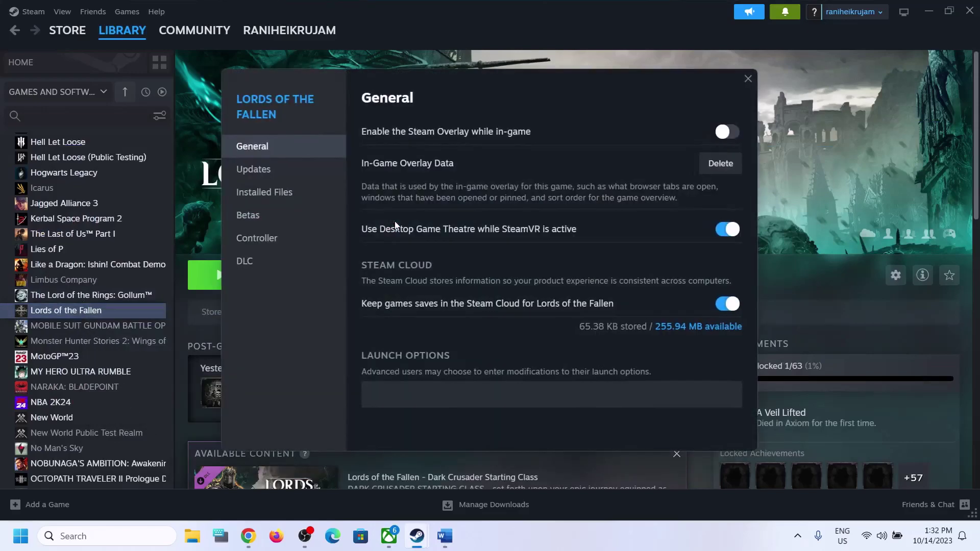
left_click(275, 195)
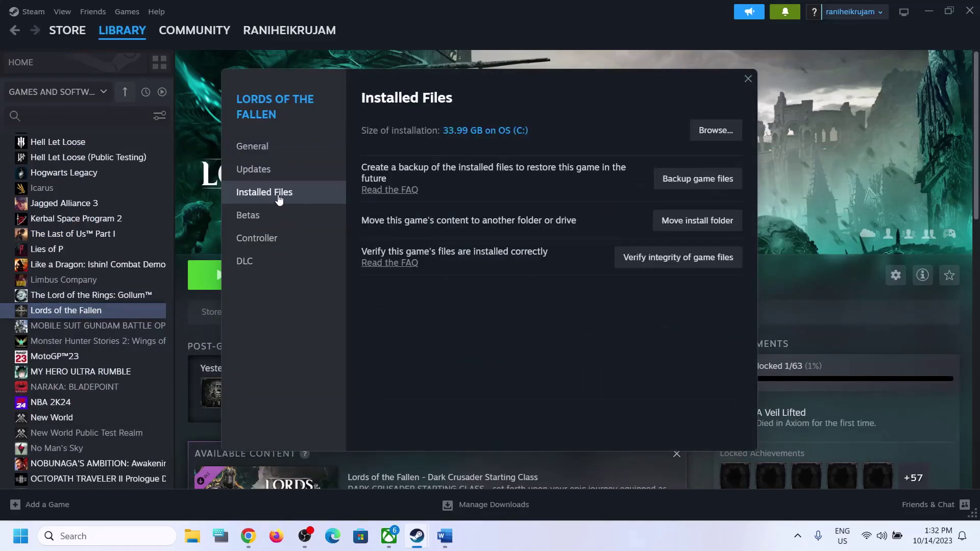
left_click(701, 224)
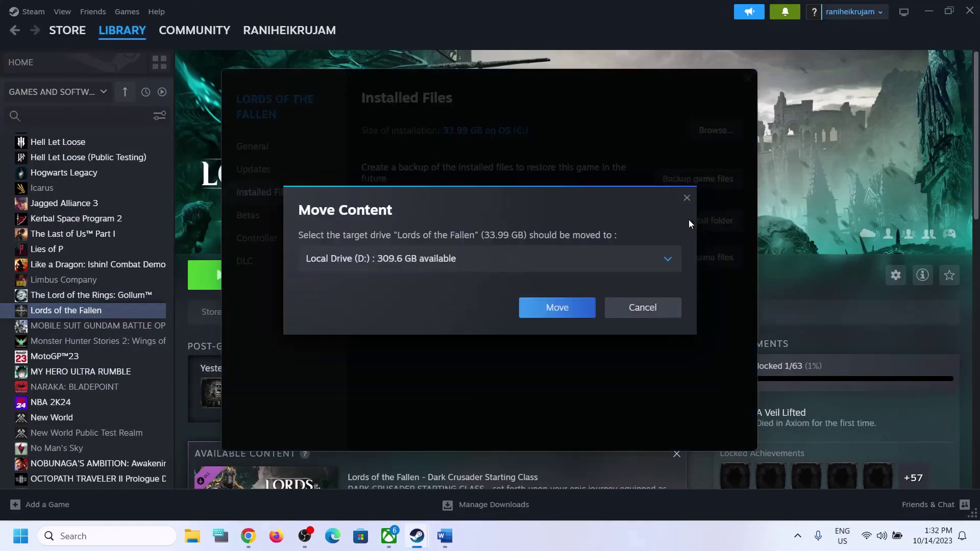
left_click(449, 260)
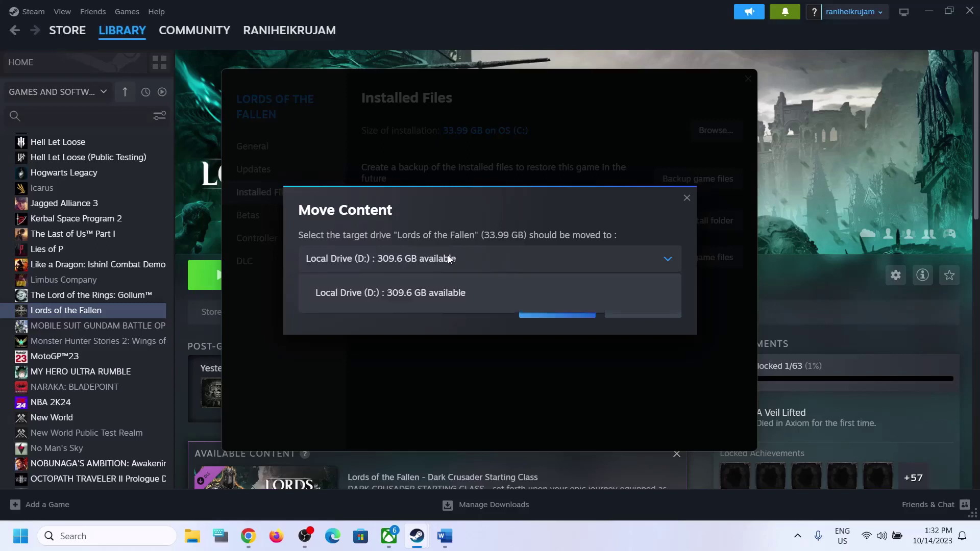
left_click(476, 255)
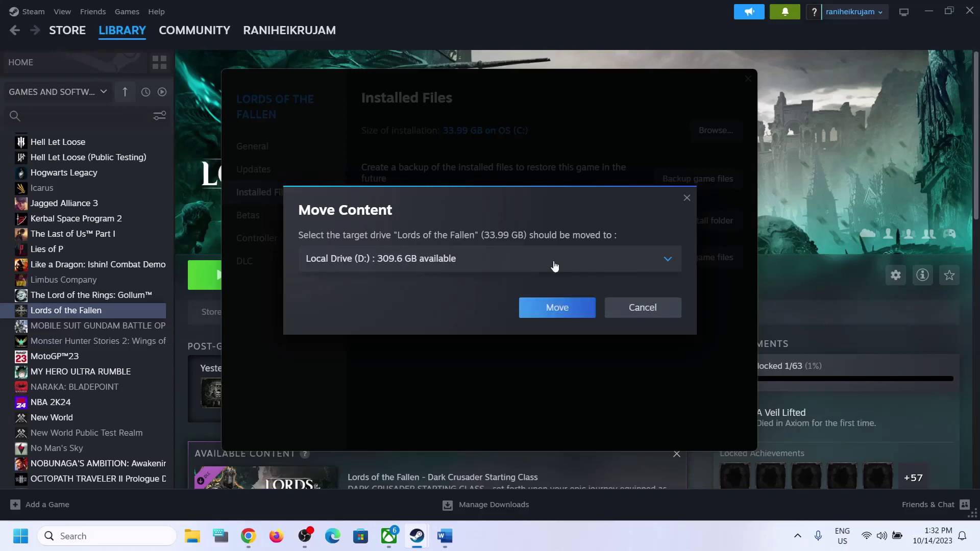
left_click(462, 254)
left_click(486, 210)
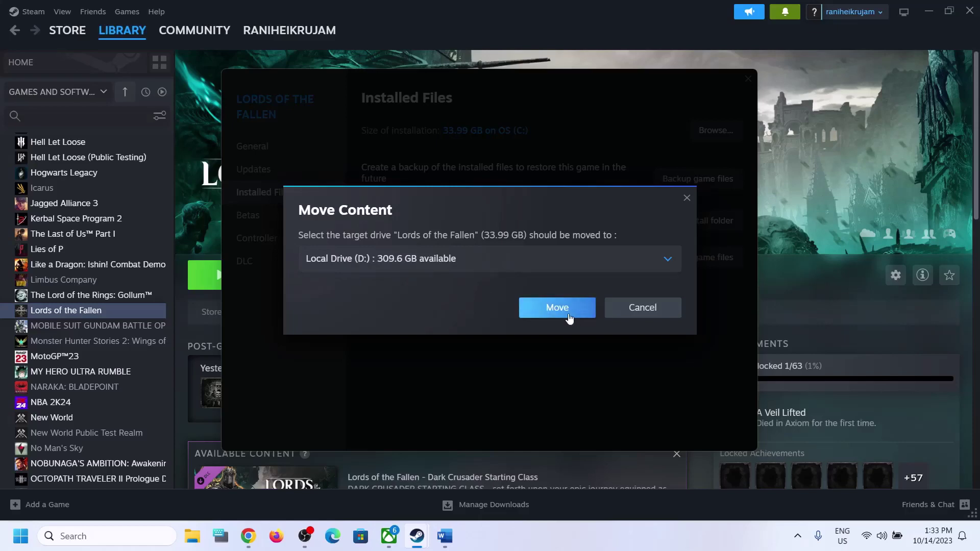
left_click(675, 307)
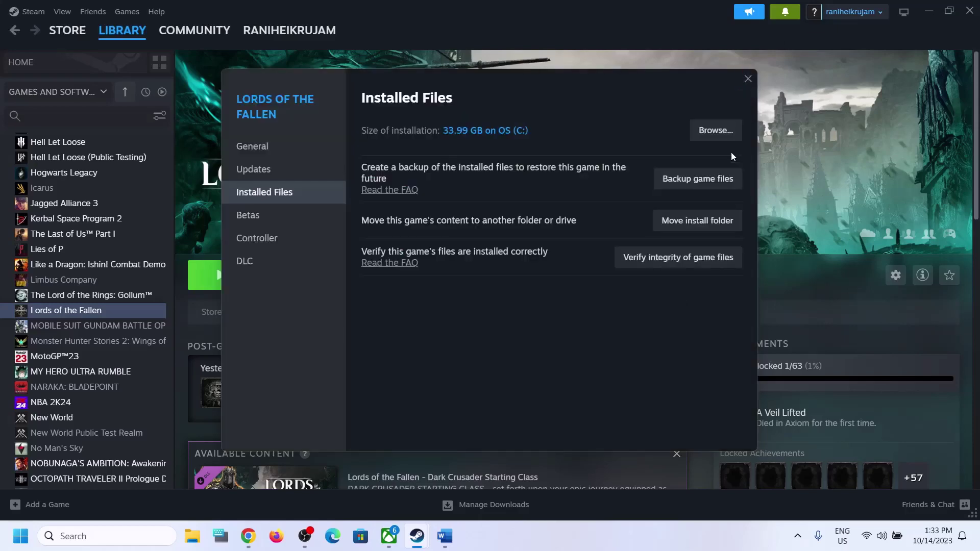
left_click(747, 80)
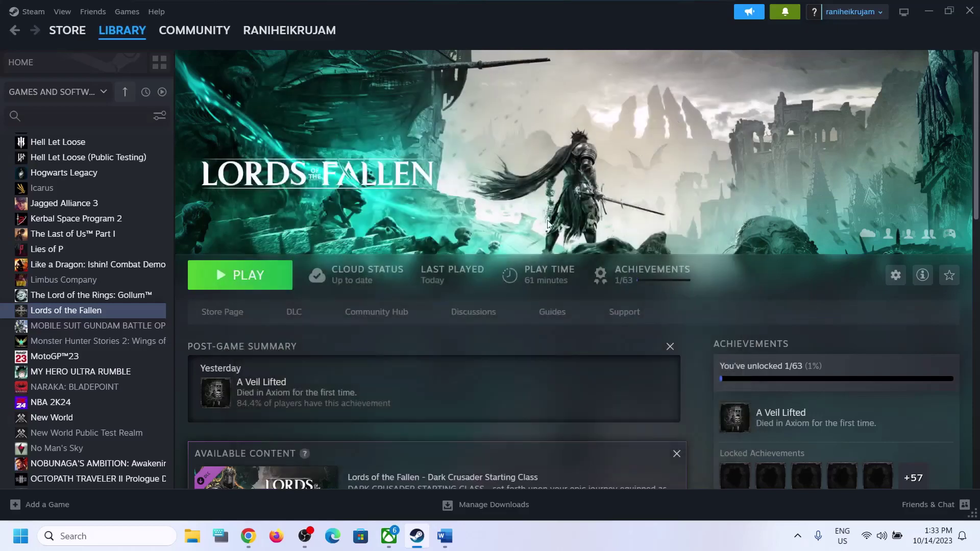
Switch to the Word notes and highlight the part of Step 13 about the SSD having enough space.
left_click(445, 536)
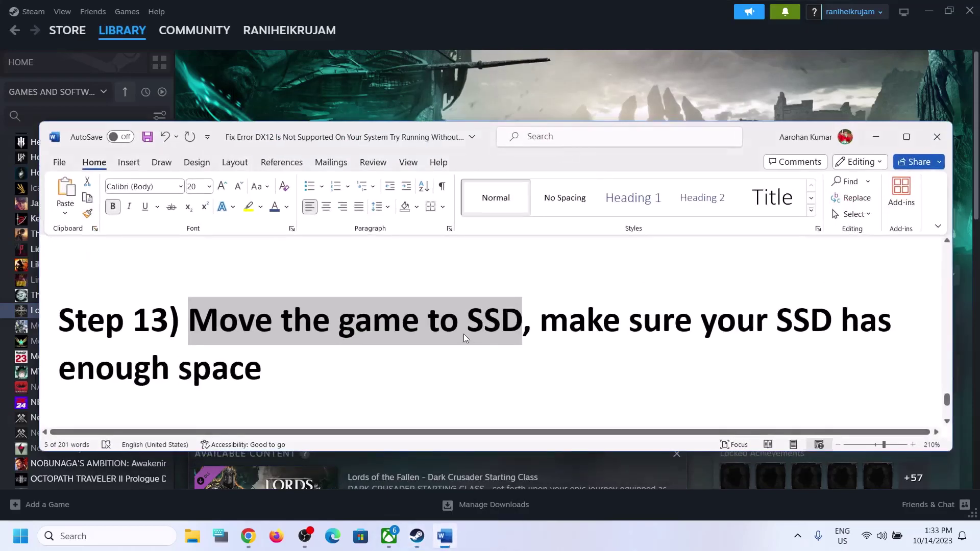
scroll(464, 337, "down", 2)
scroll(584, 324, "up", 2)
left_click_drag(542, 321, 810, 314)
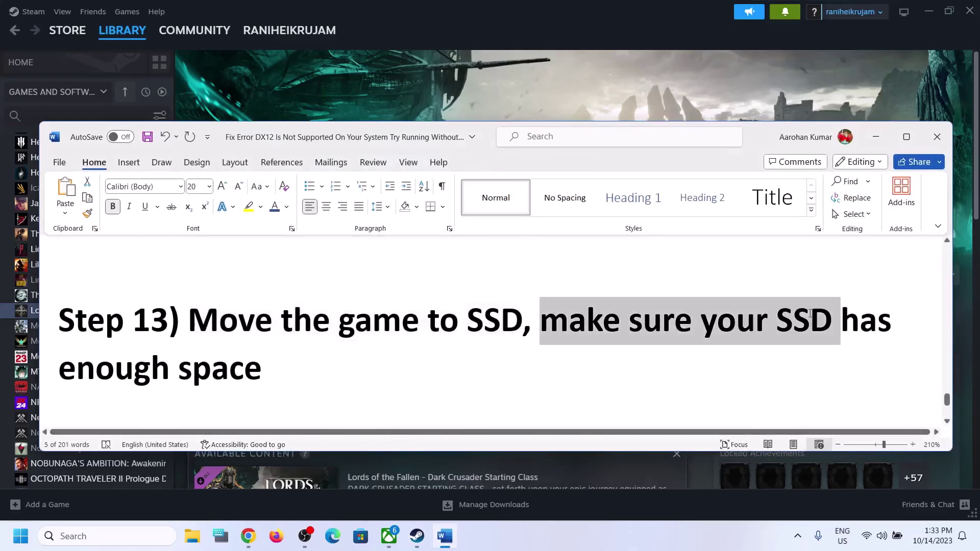
left_click_drag(629, 322, 263, 369)
Highlight "Uninstall the game" in Step 14 of the notes and return to Steam.
scroll(356, 370, "down", 3)
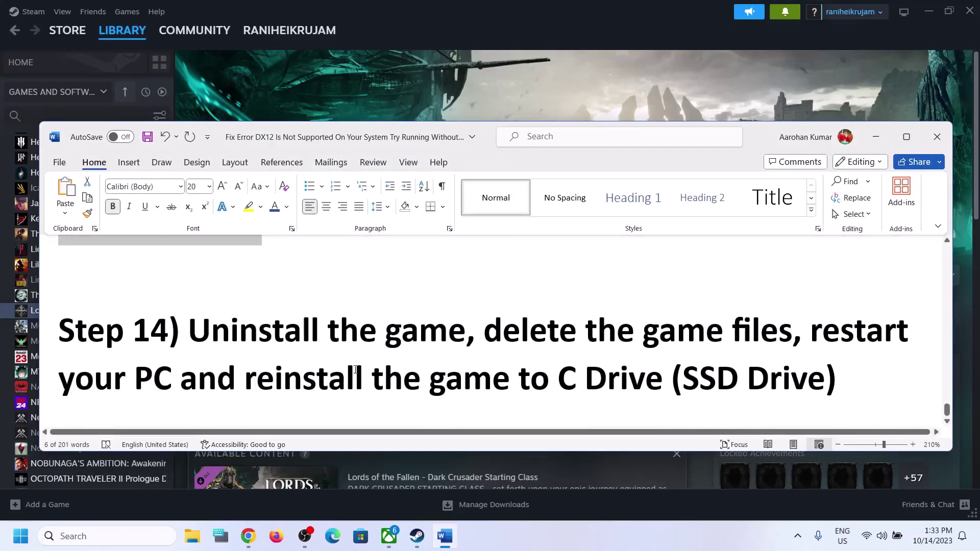
left_click_drag(190, 328, 466, 332)
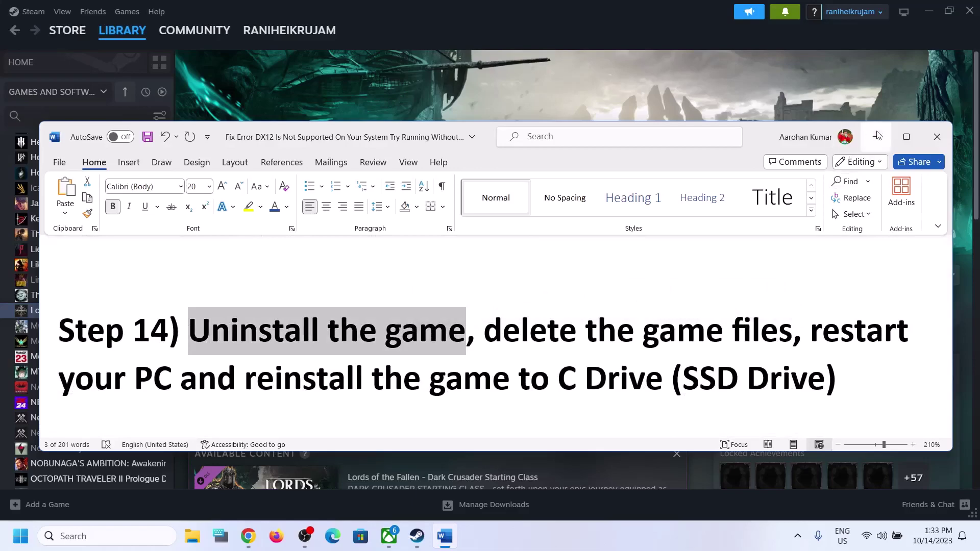
left_click(876, 137)
View the management options of Lords of the Fallen to find Uninstall, and dismiss them without choosing any.
right_click(101, 314)
mouse_move(133, 390)
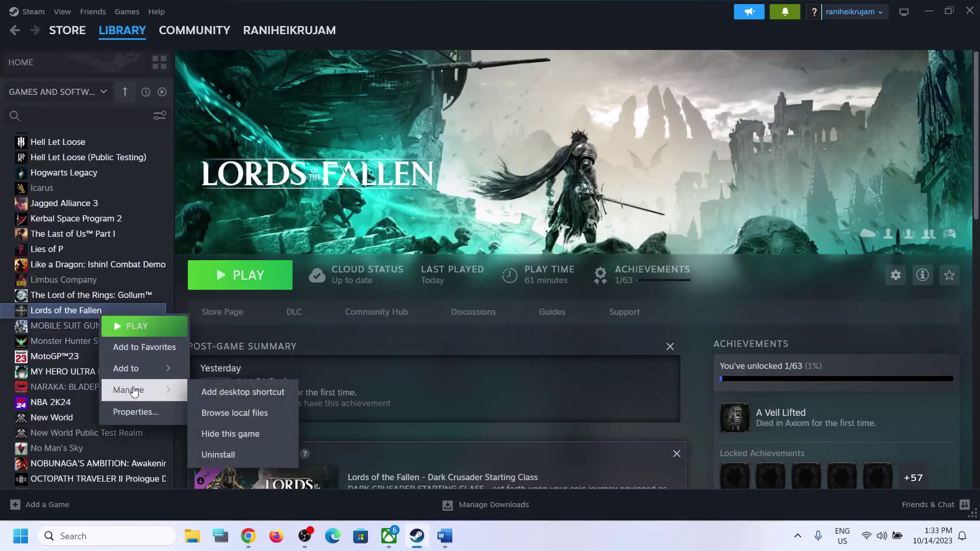
left_click(556, 207)
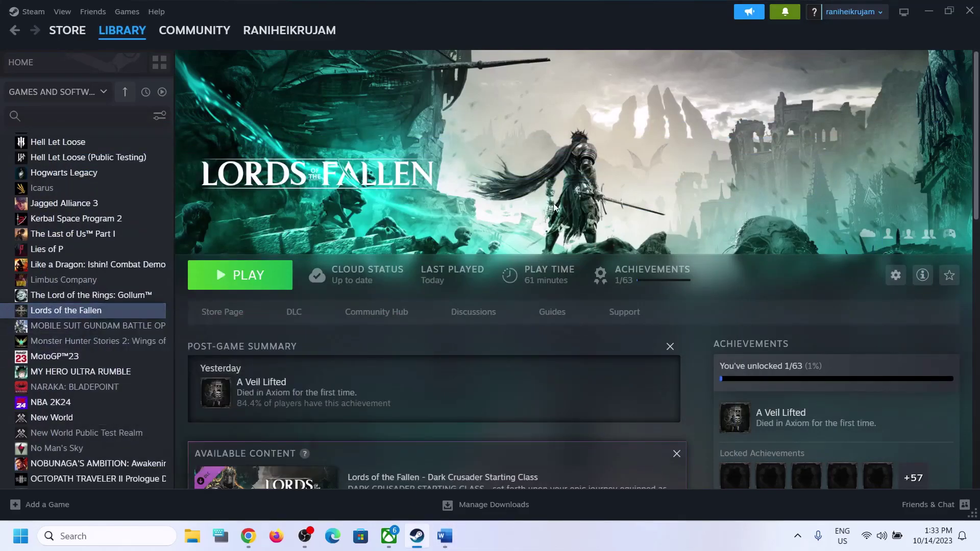
Highlight "delete the game files" in the Word notes and view the Windows power options for restarting, without choosing one.
left_click(444, 535)
left_click_drag(484, 332, 768, 331)
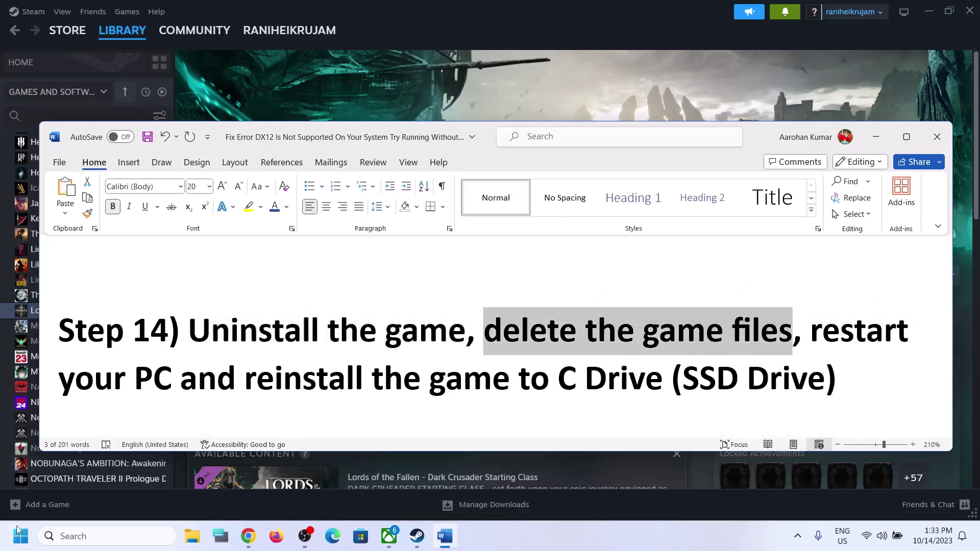
key("super")
left_click(371, 491)
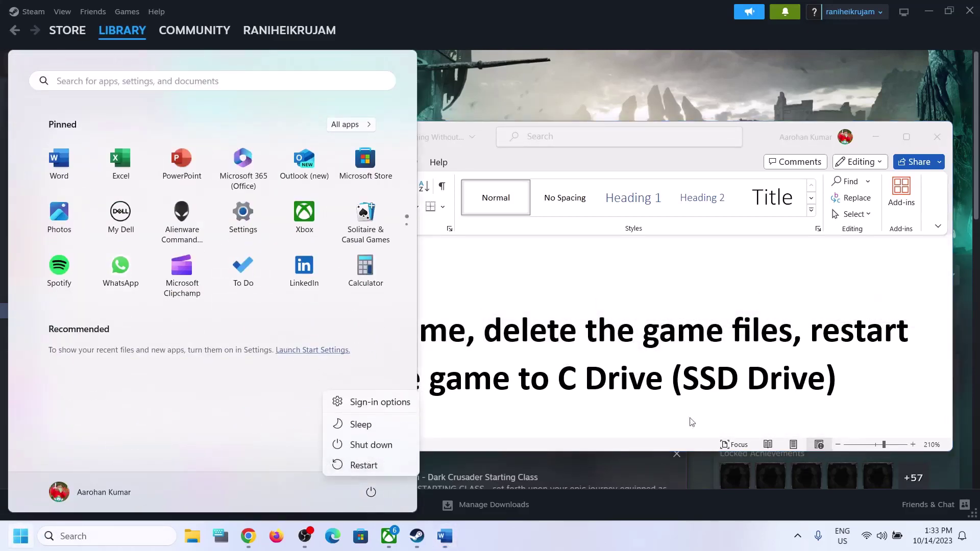
left_click(805, 351)
Highlight Step 14's reinstall to C Drive instruction and the DX12 error title at the document's start, then return to Steam.
left_click_drag(243, 371, 825, 378)
left_click_drag(245, 378, 825, 379)
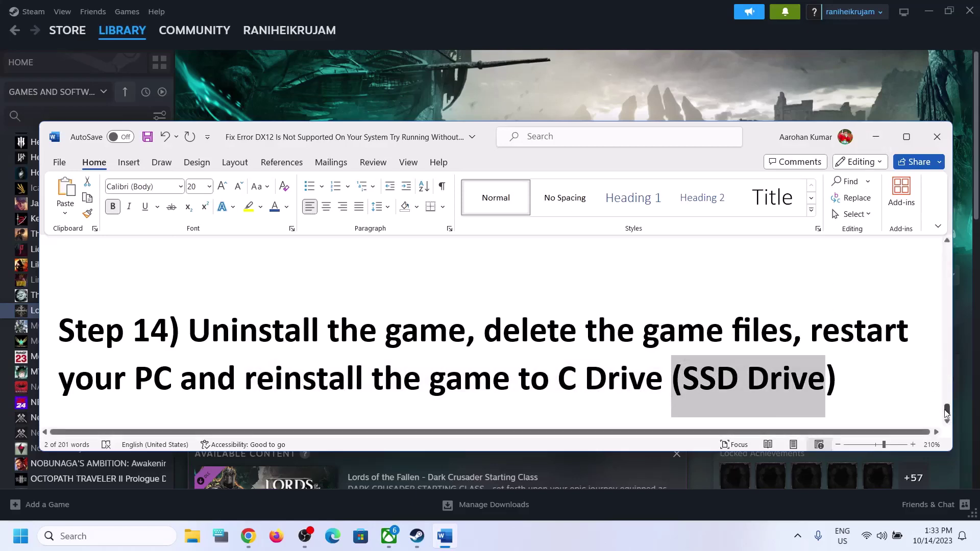
left_click_drag(947, 411, 947, 248)
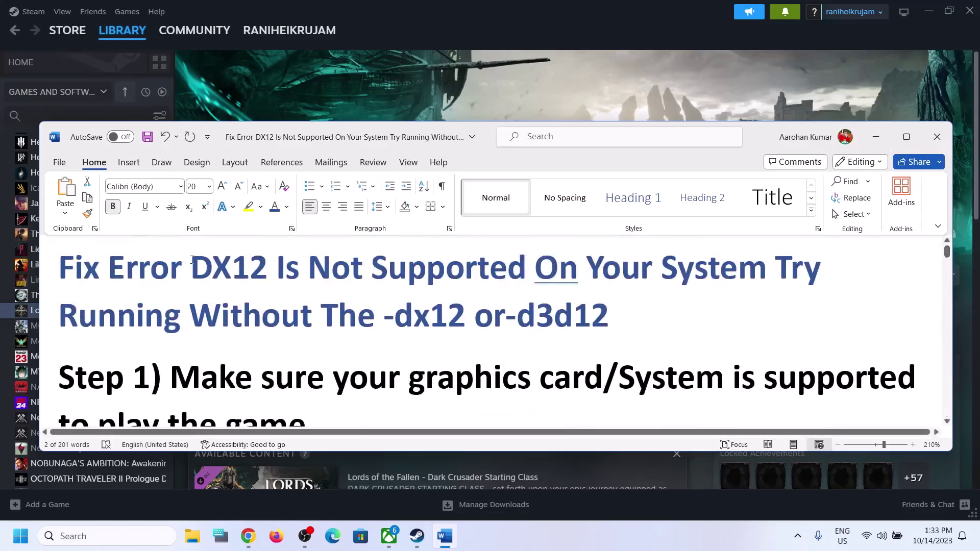
left_click_drag(192, 260, 610, 321)
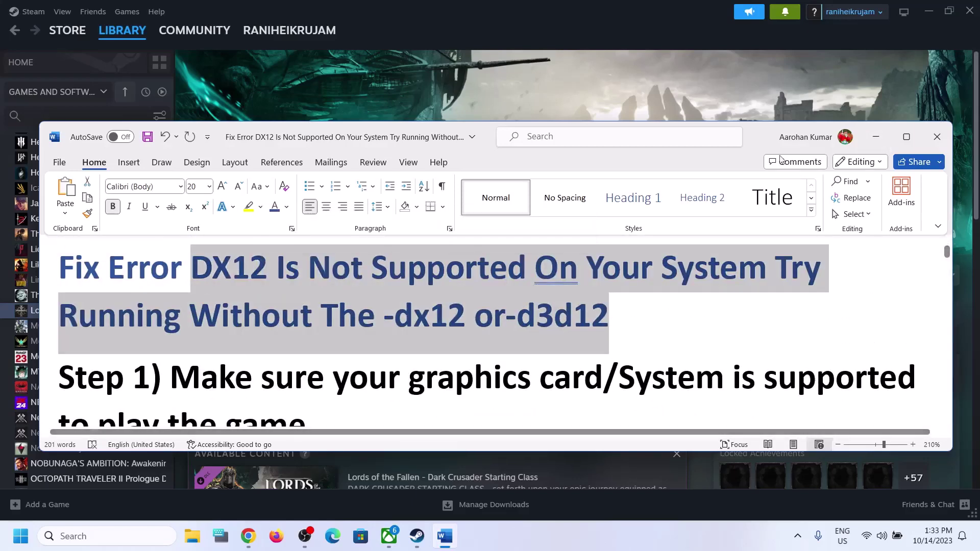
left_click(876, 137)
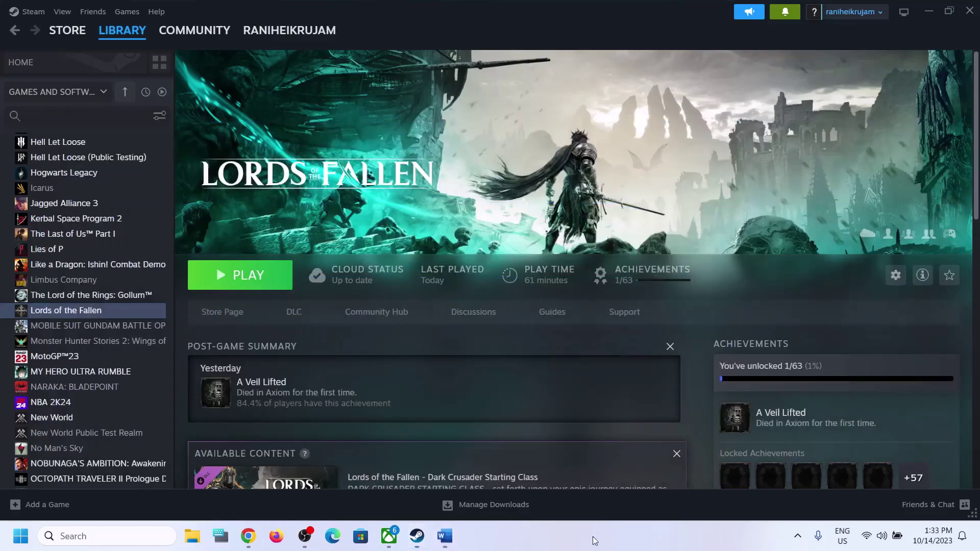